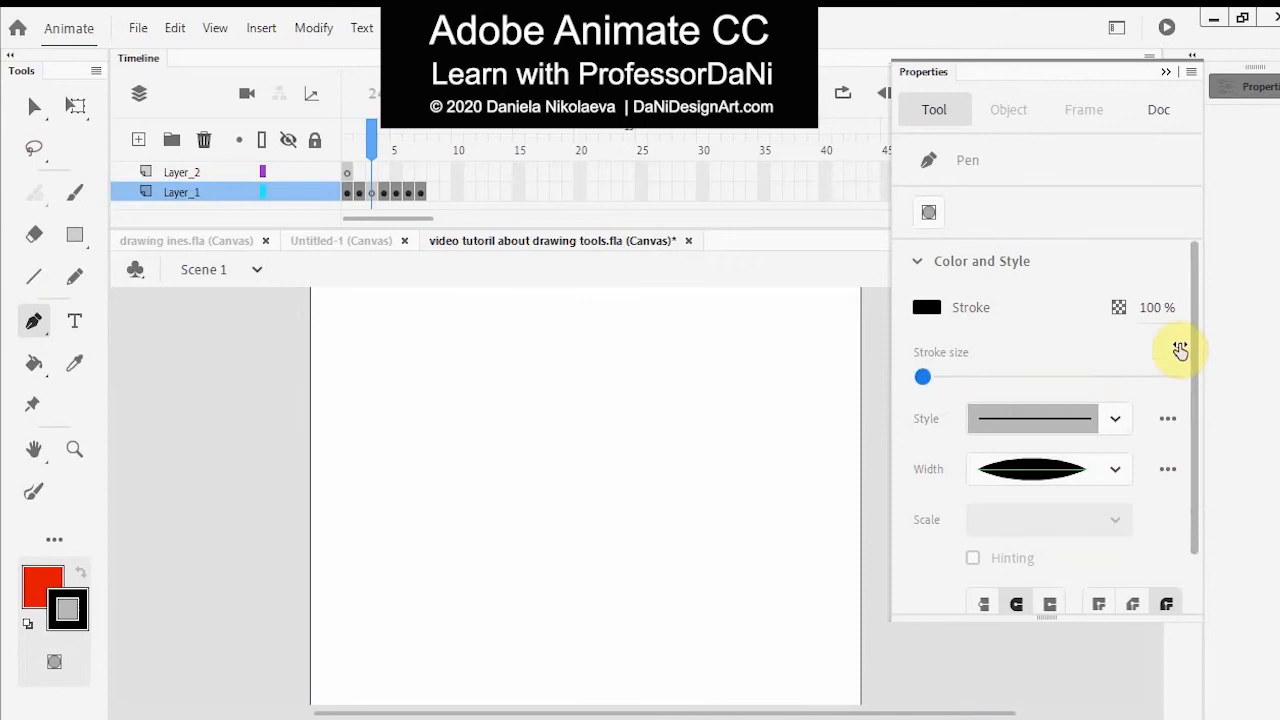
With the uniform width profile, draw an open zigzag of four straight segments across the upper part of the stage using the Pen tool
click(1116, 468)
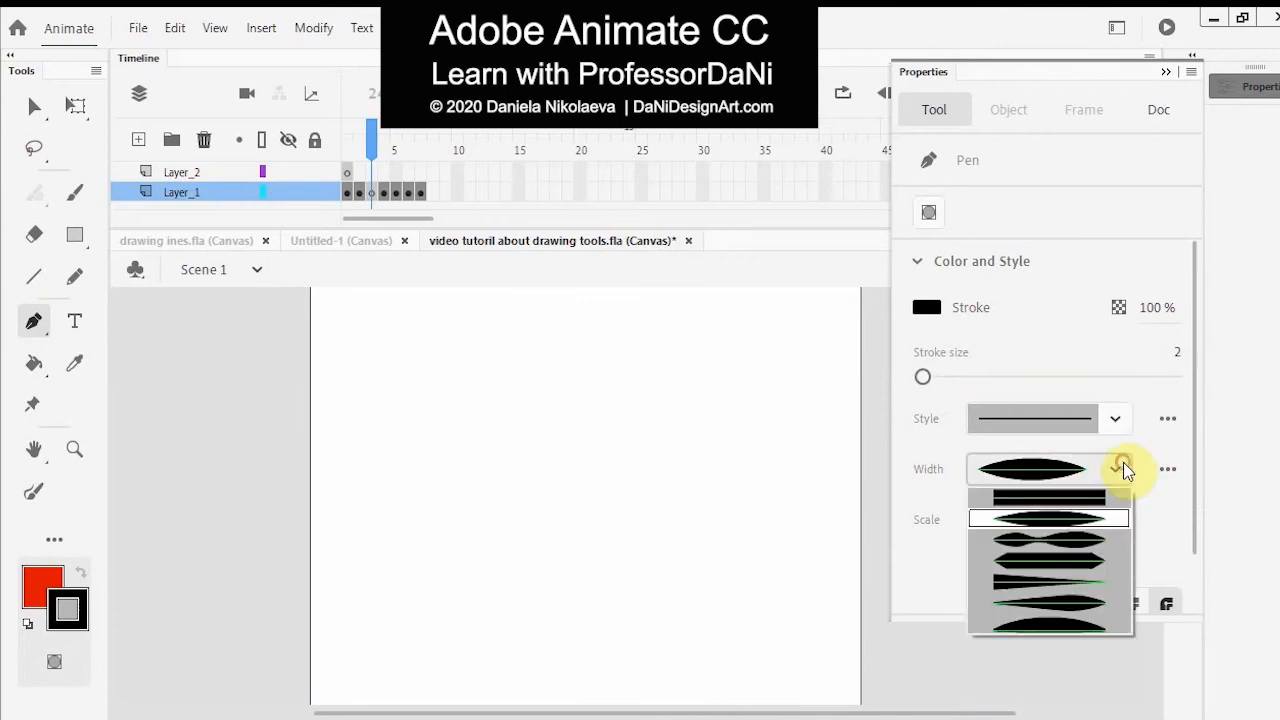
click(1066, 498)
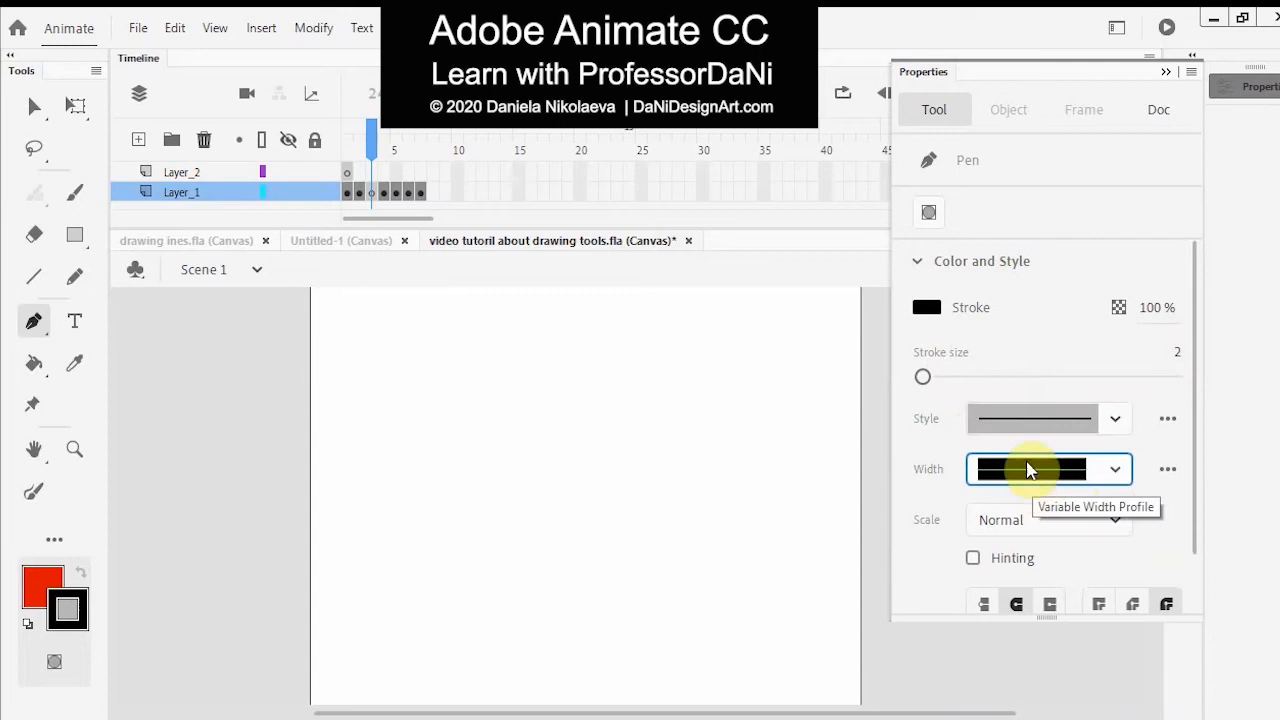
click(356, 392)
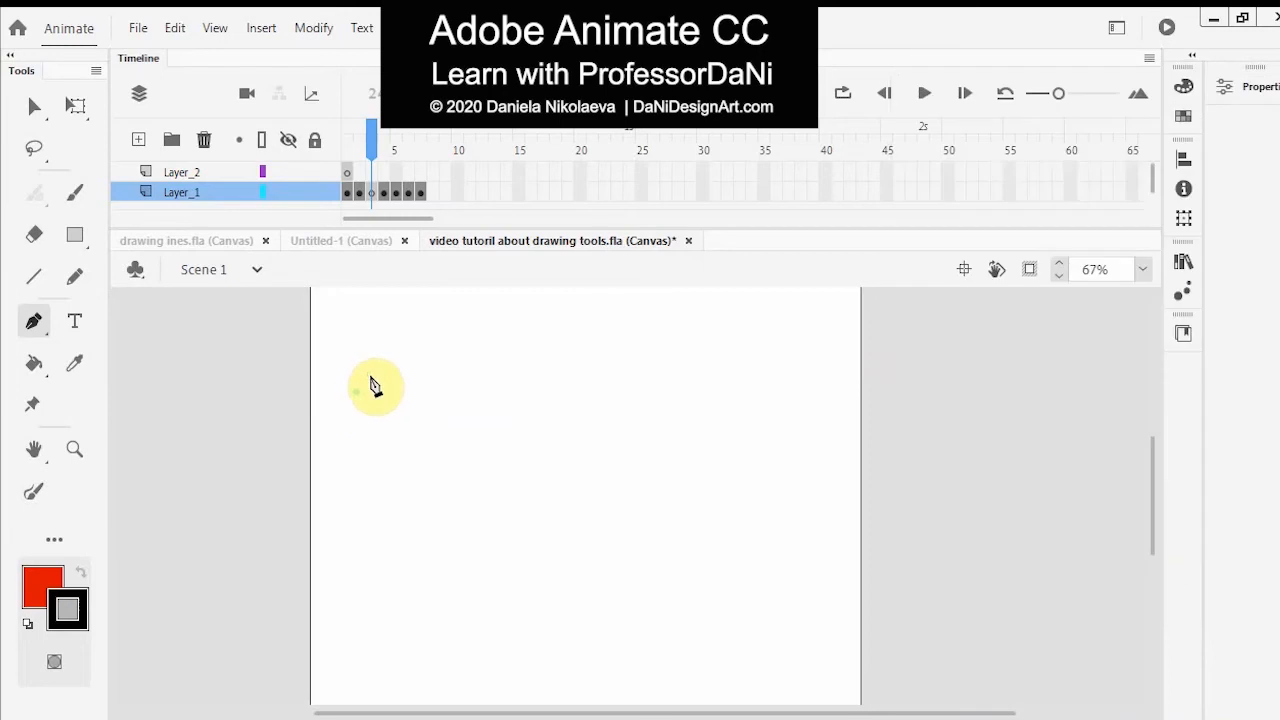
click(460, 324)
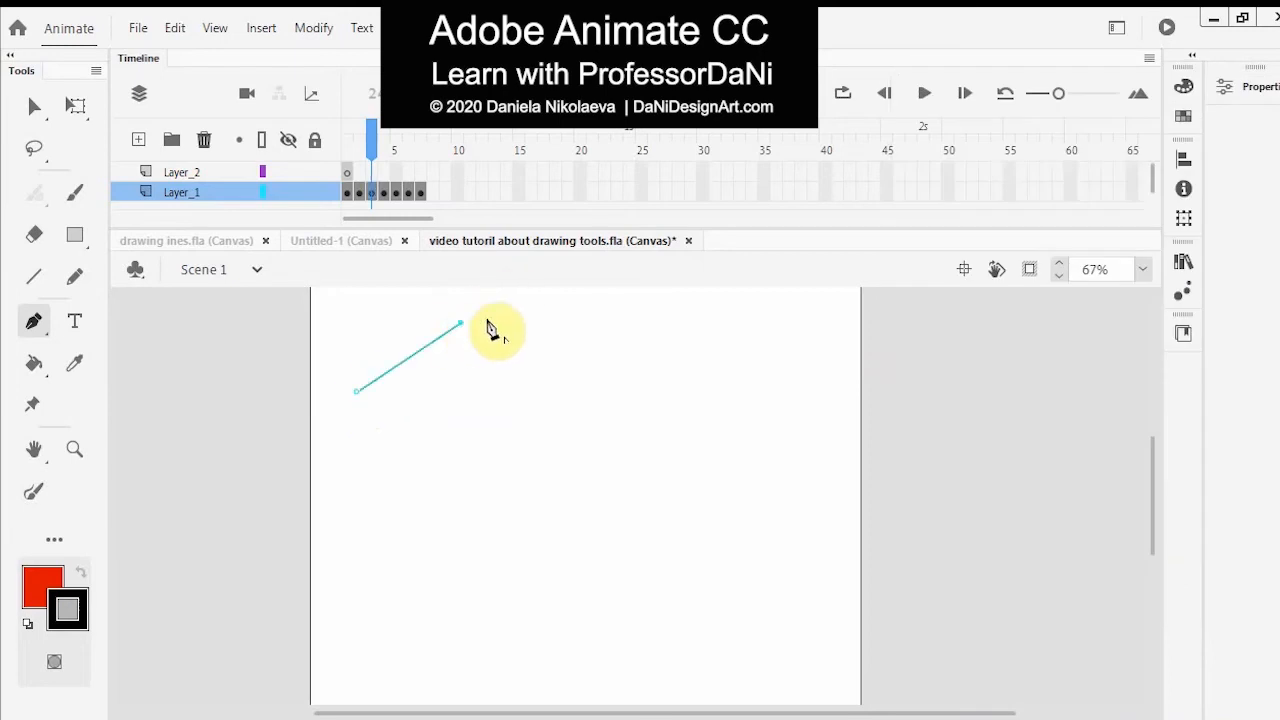
click(595, 397)
click(718, 322)
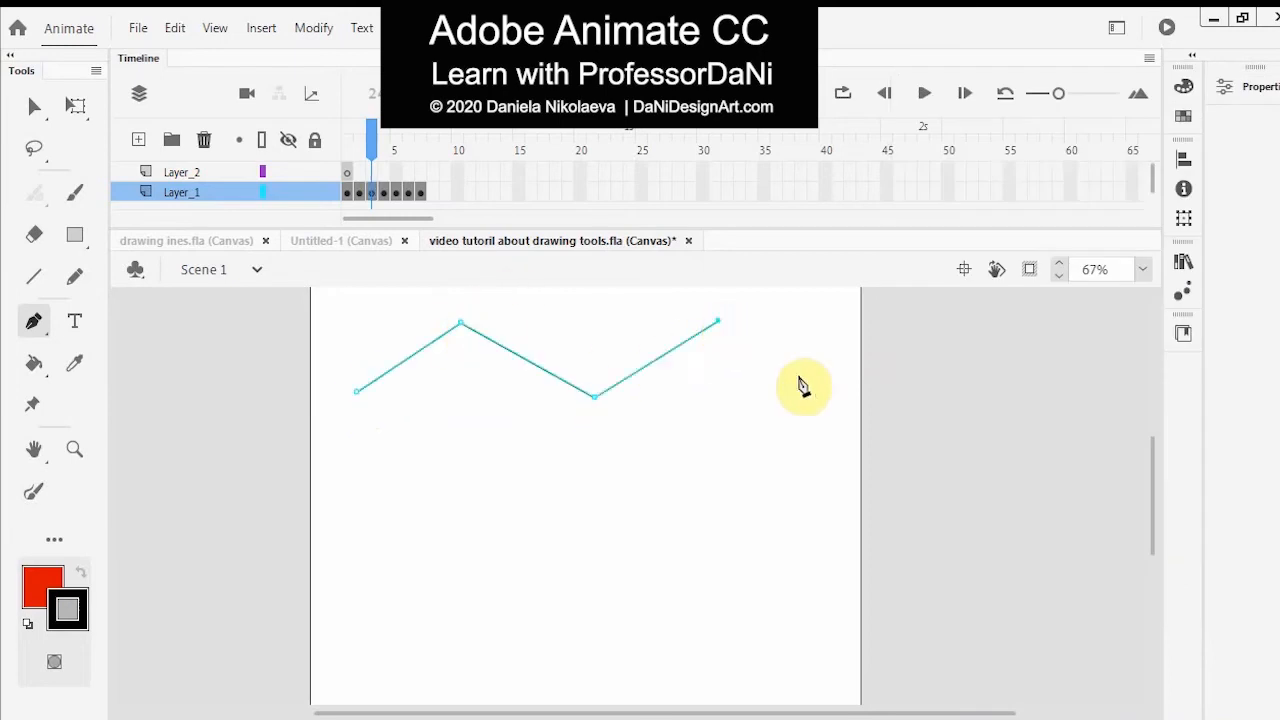
click(818, 414)
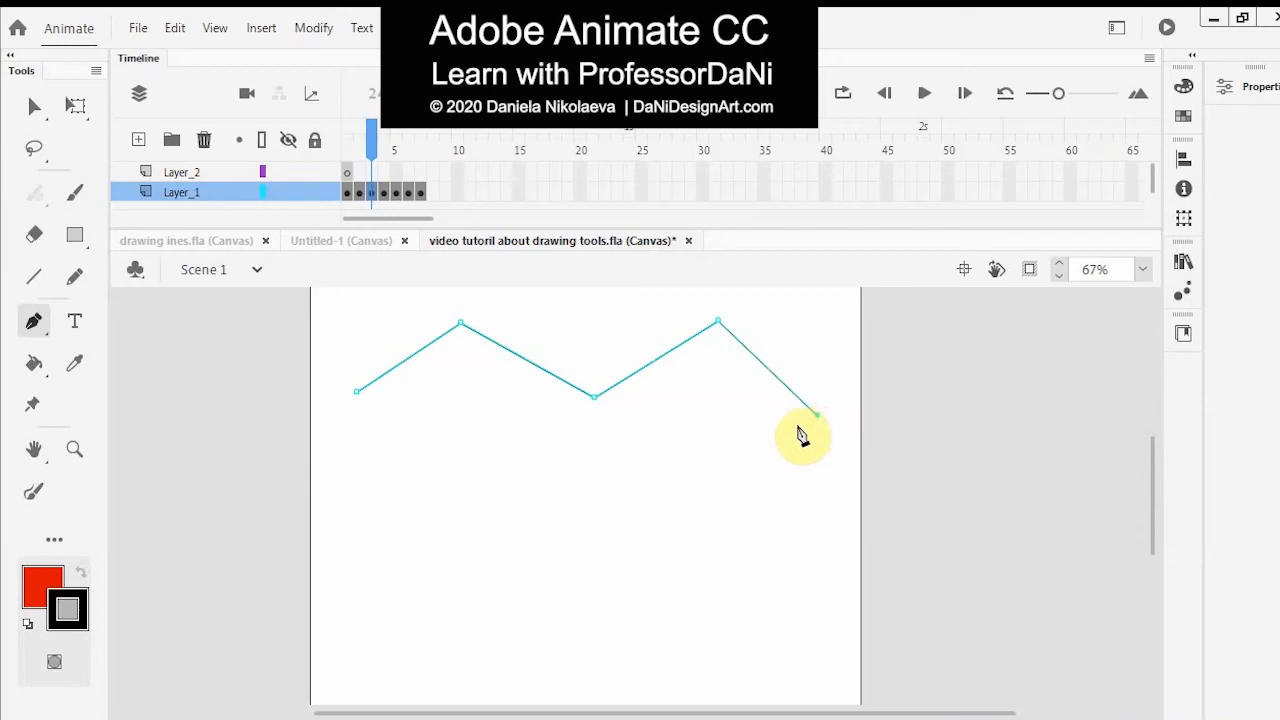
key(Escape)
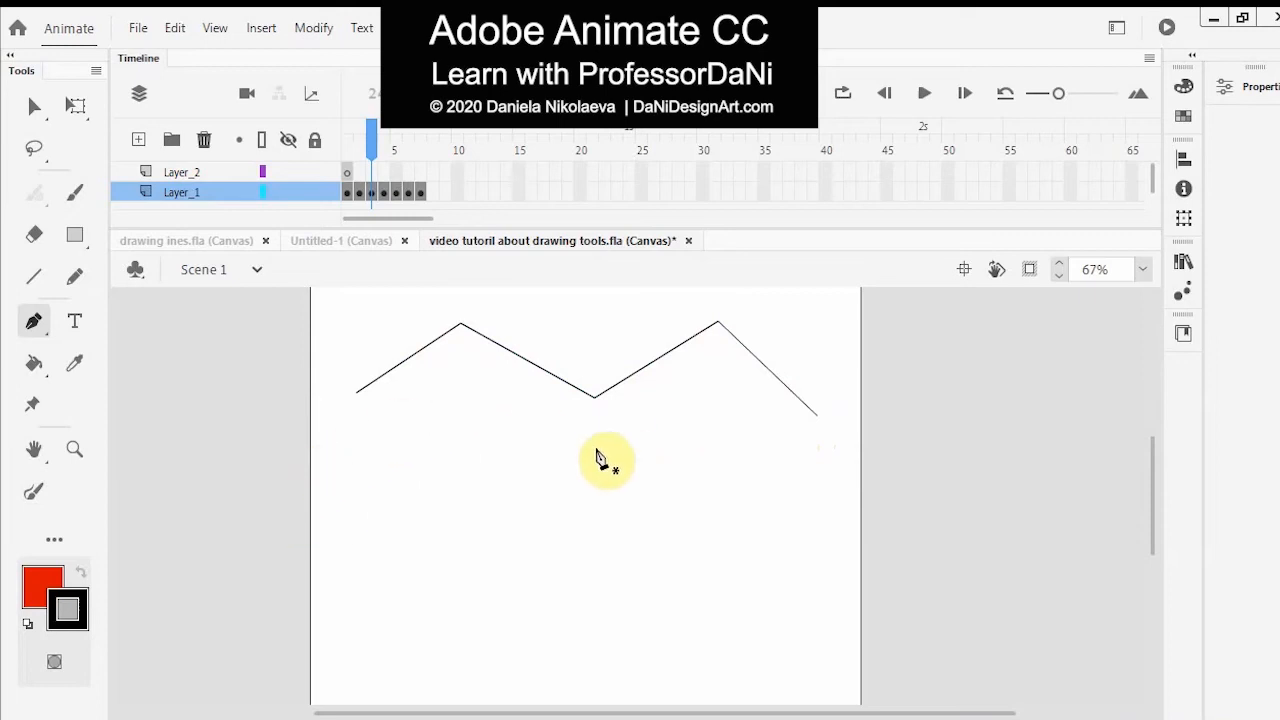
Set the Pen stroke to size 8 with a dotted style and draw a four-segment zigzag below the first one
click(1252, 87)
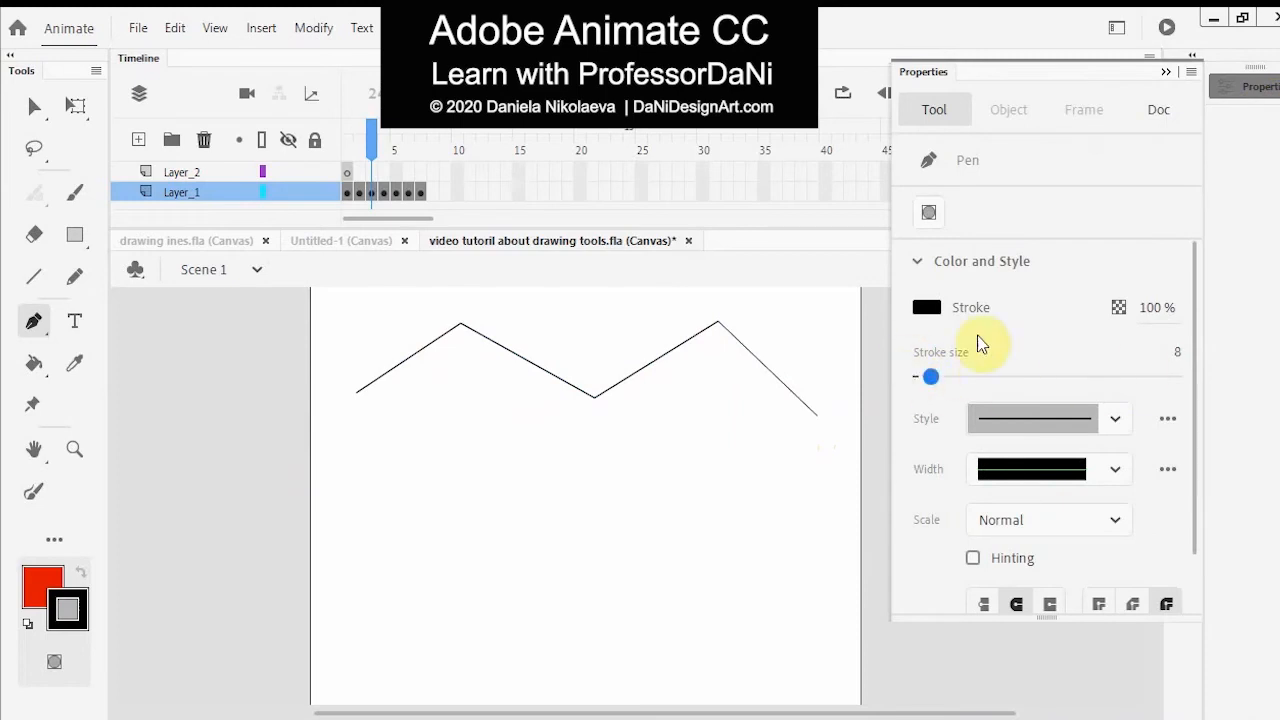
click(1113, 421)
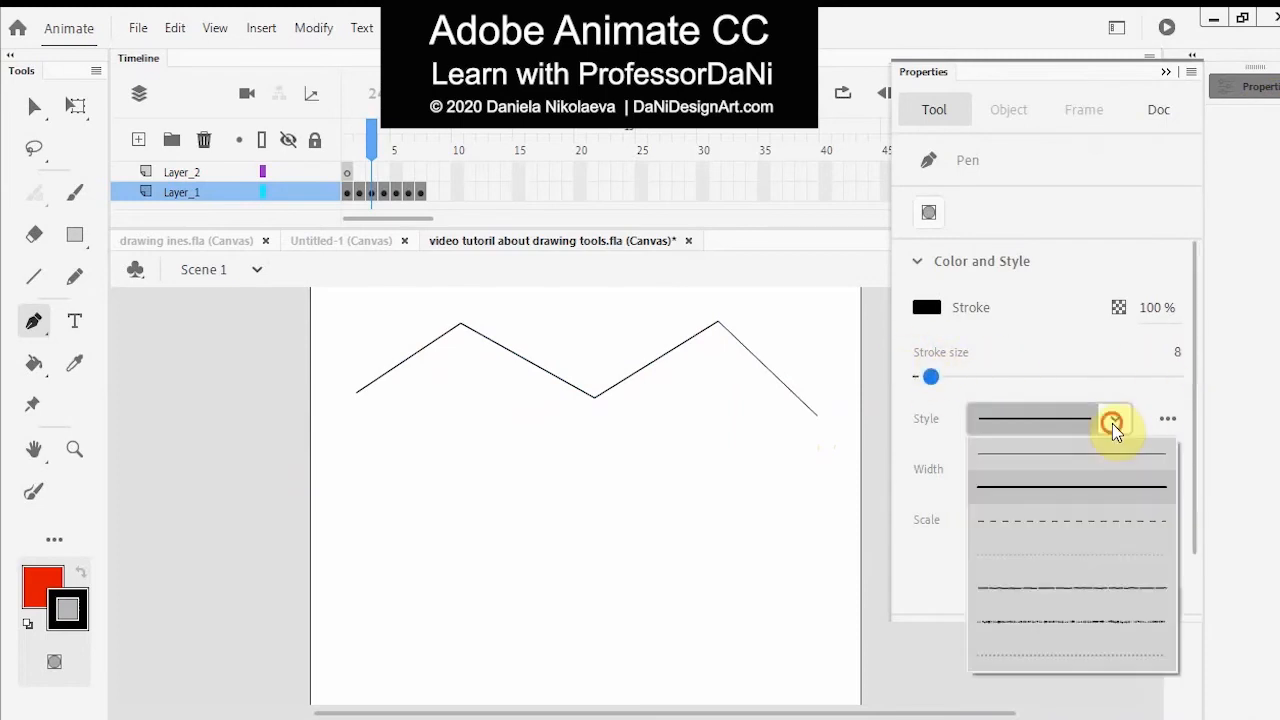
click(1060, 555)
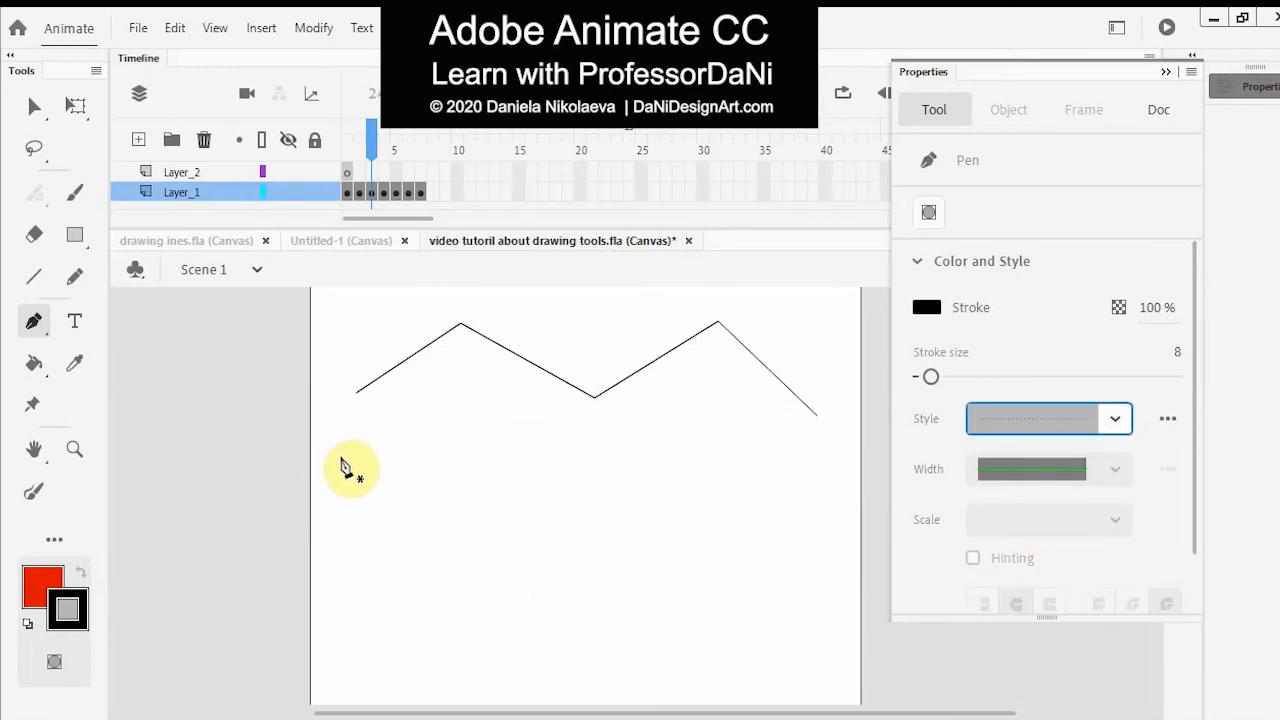
click(340, 456)
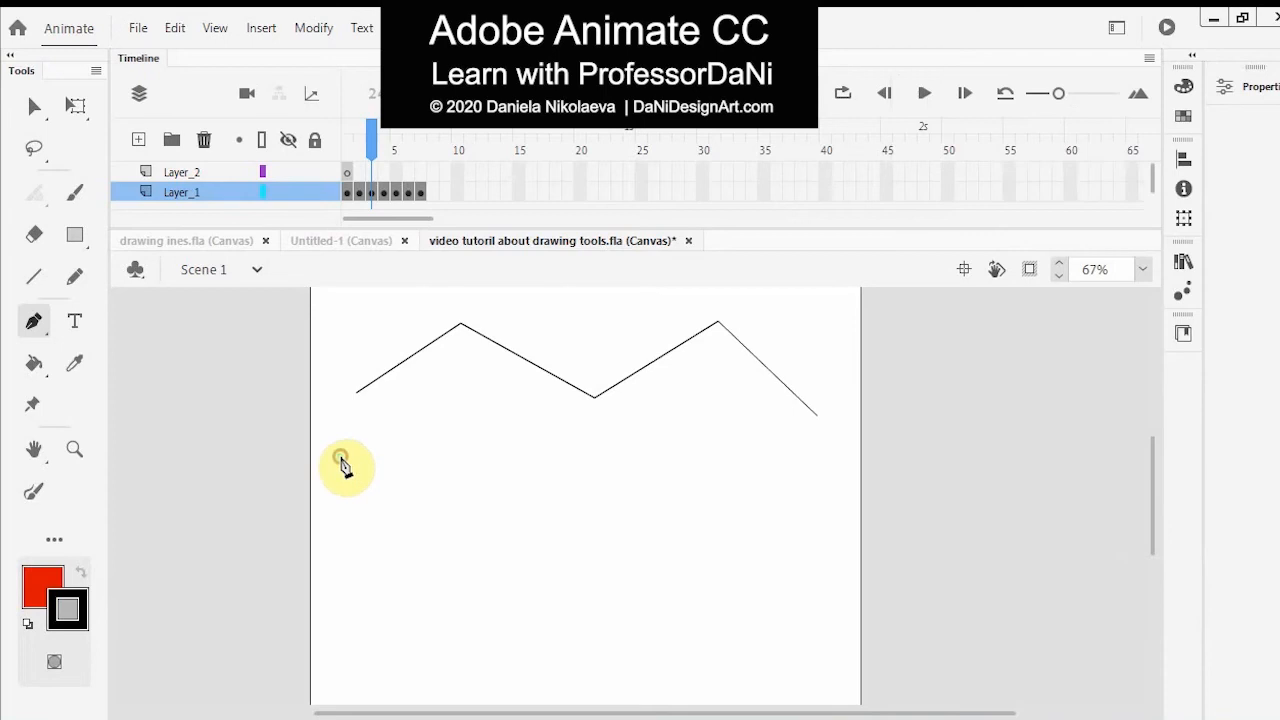
click(463, 378)
click(622, 473)
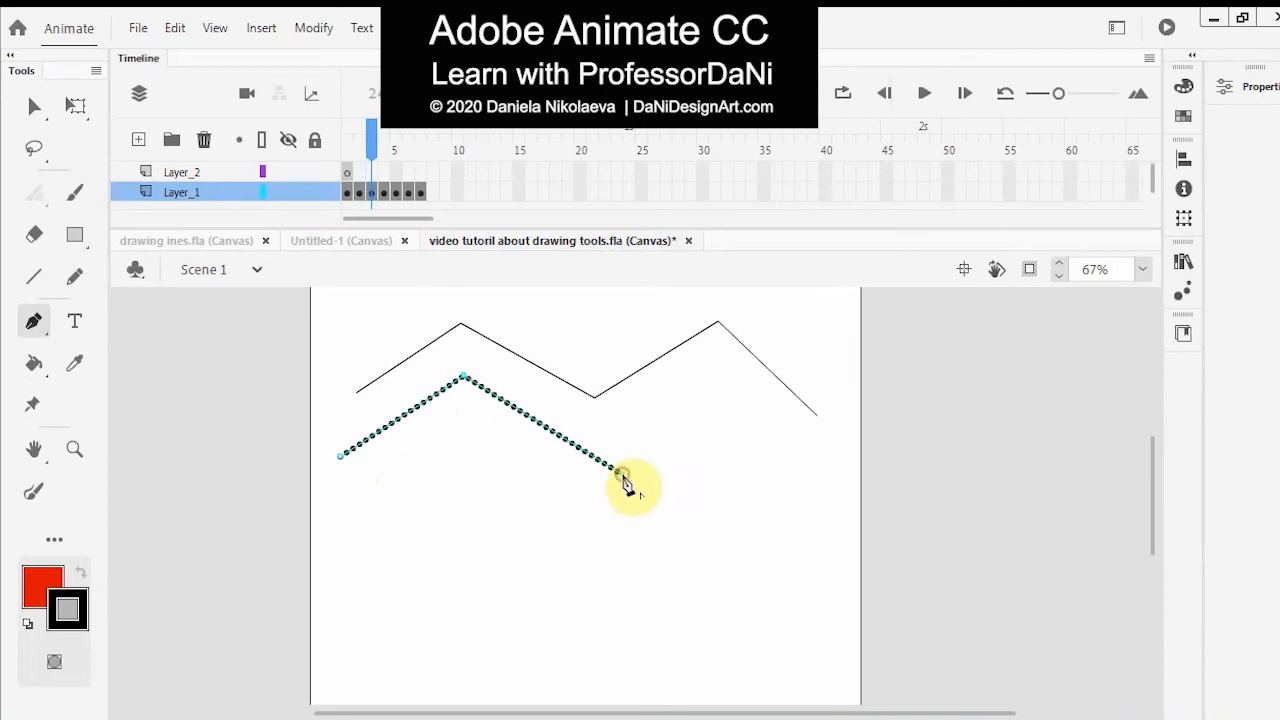
click(722, 388)
click(802, 470)
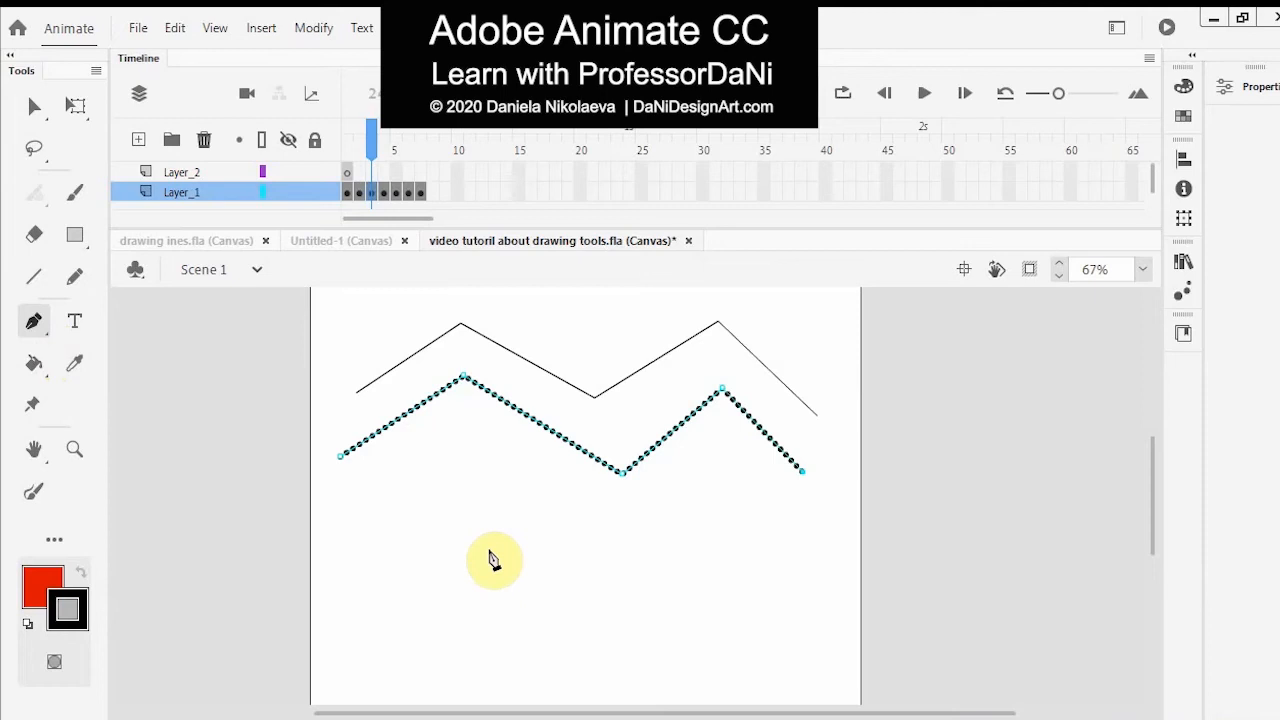
Draw an angular solid path with horizontal, vertical and diagonal segments below the zigzags, then delete it together with the dotted zigzag
click(34, 321)
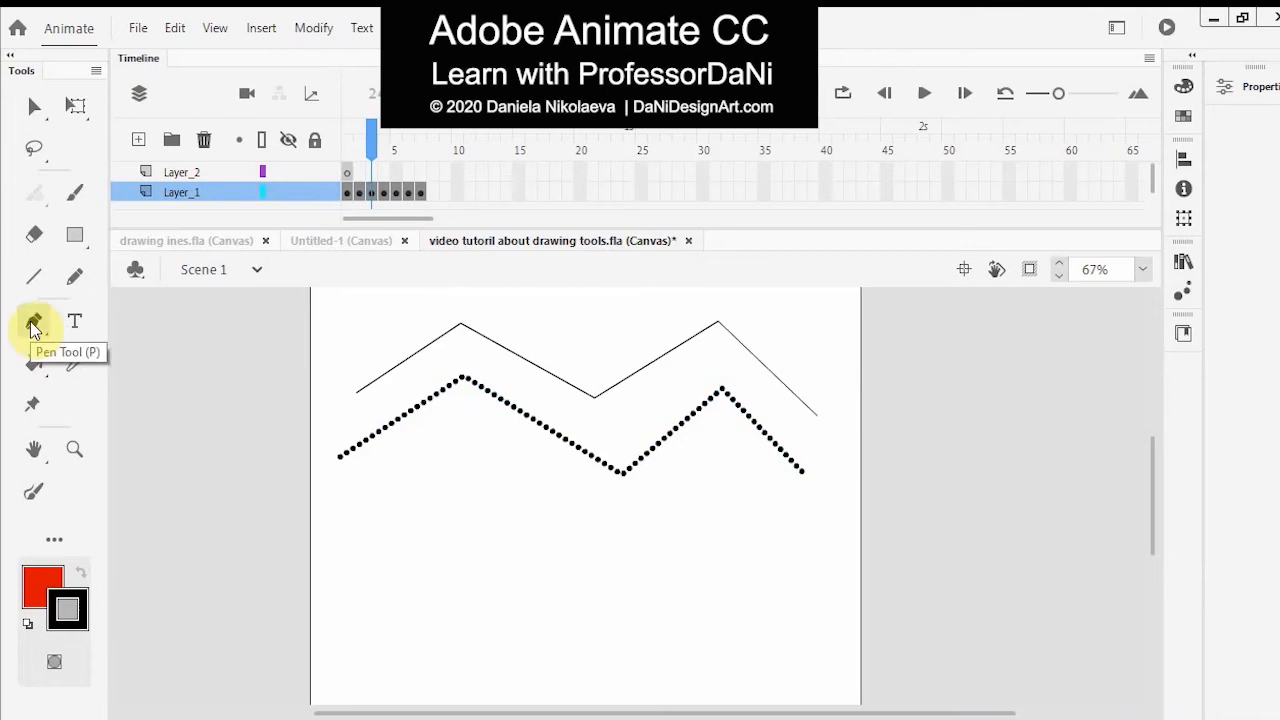
click(335, 569)
click(496, 568)
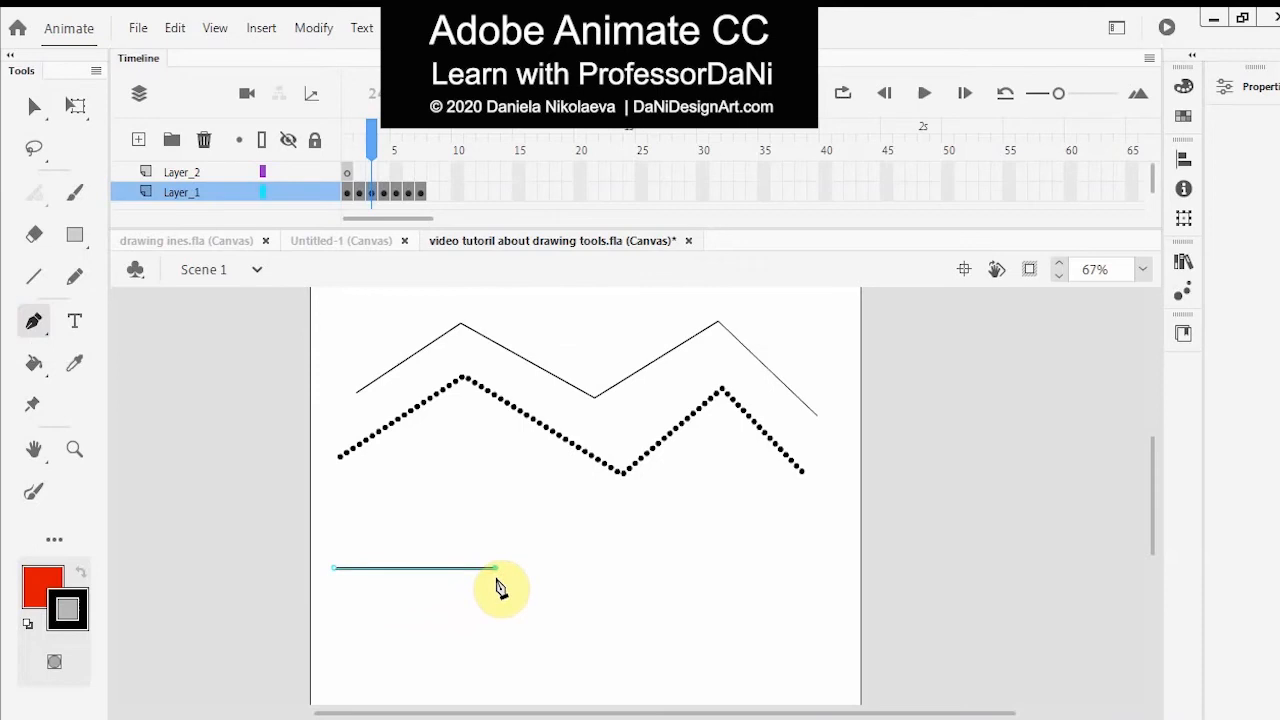
click(495, 455)
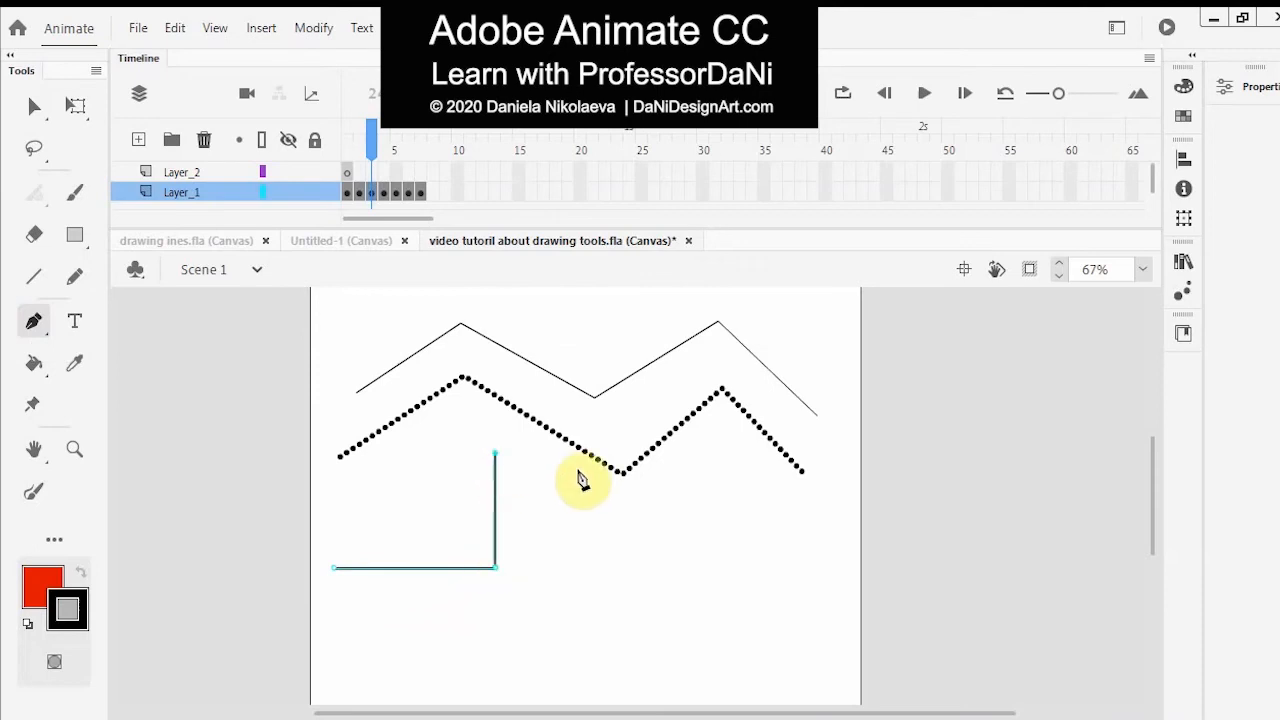
click(617, 456)
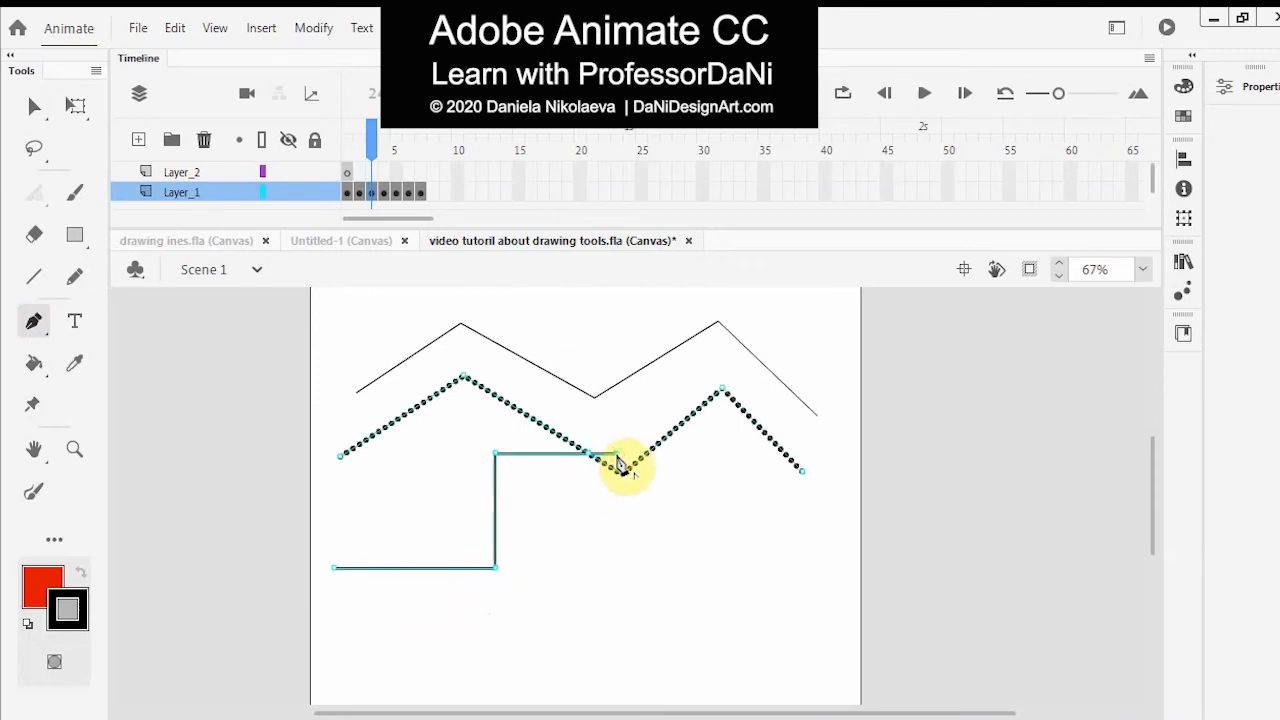
click(616, 569)
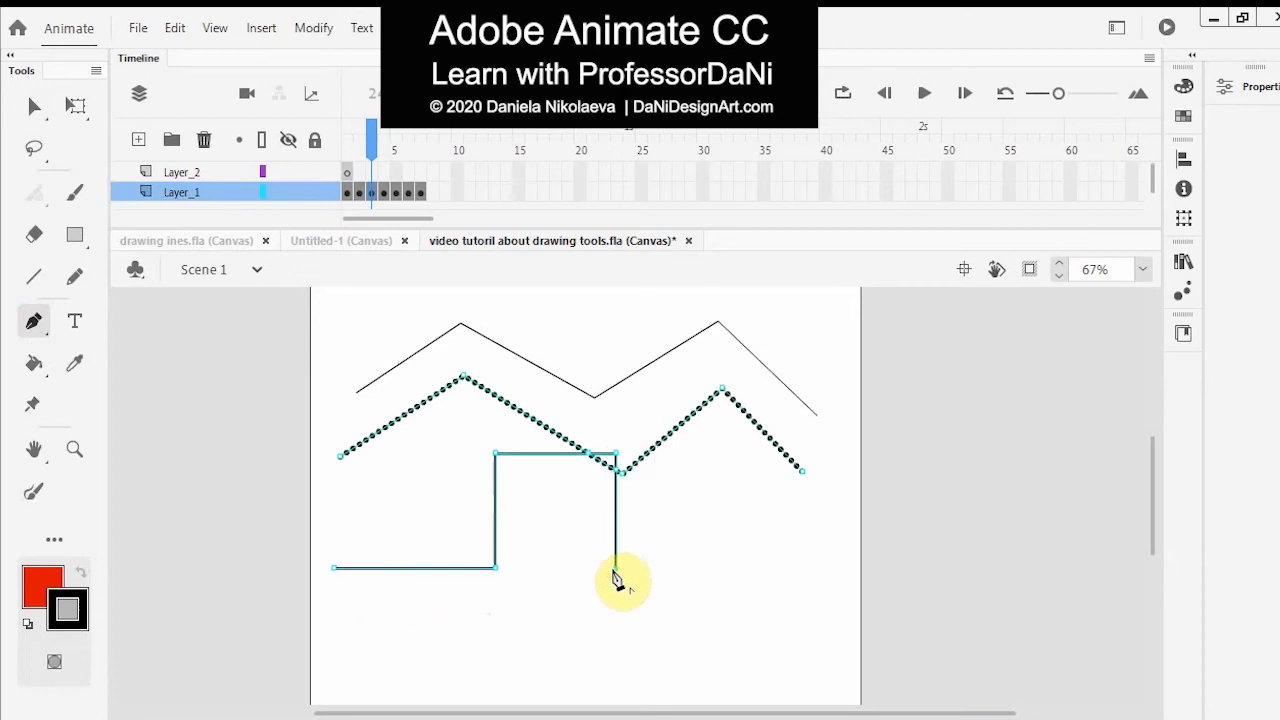
click(717, 466)
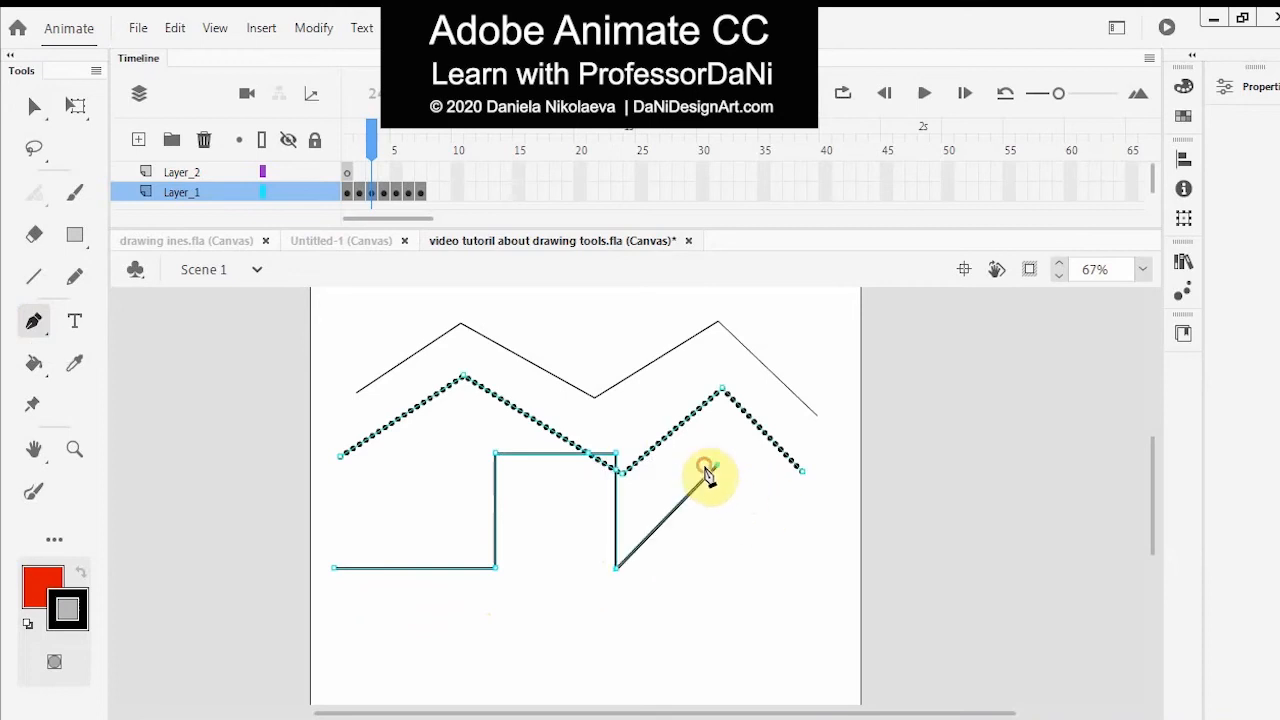
click(812, 565)
shift+click(683, 604)
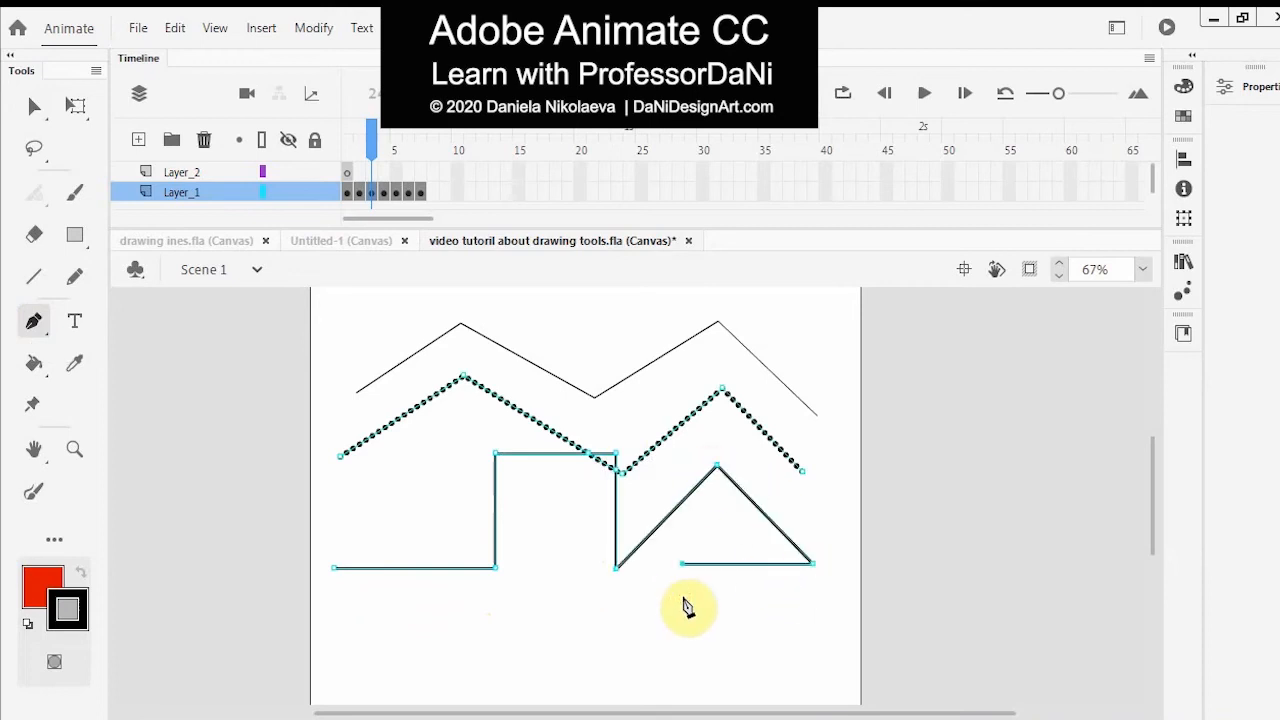
click(681, 670)
click(813, 564)
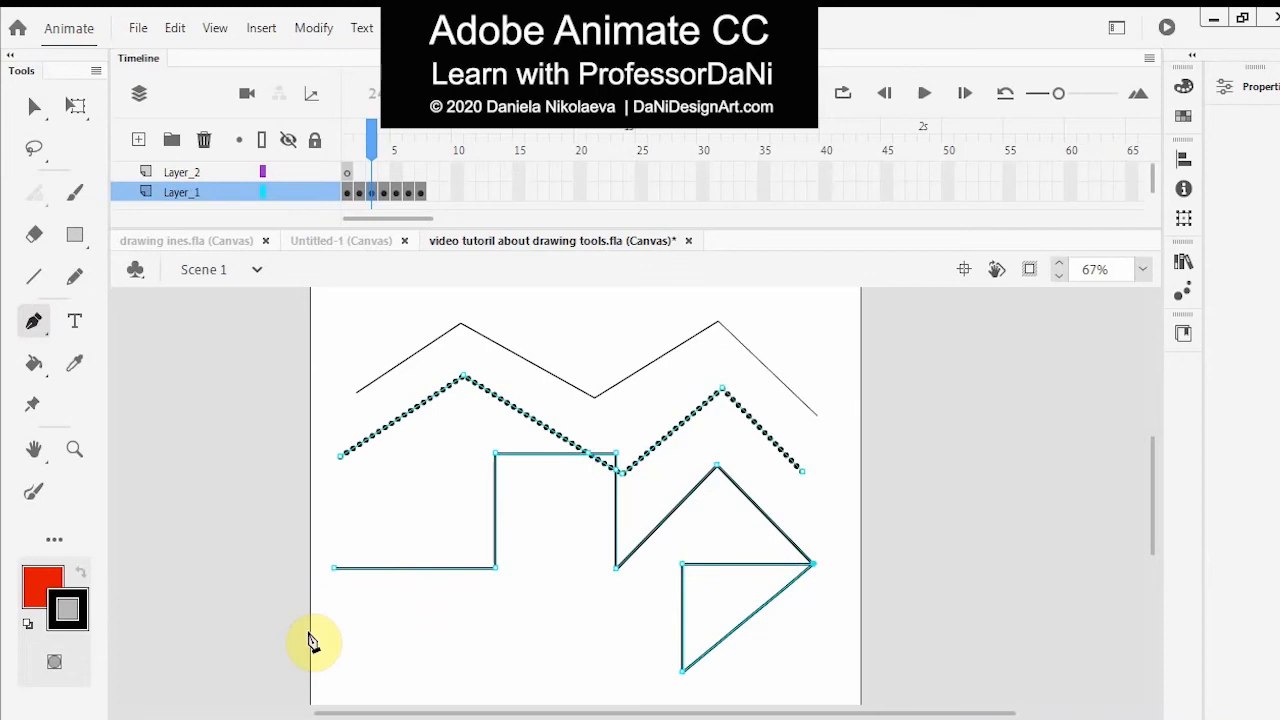
key(Delete)
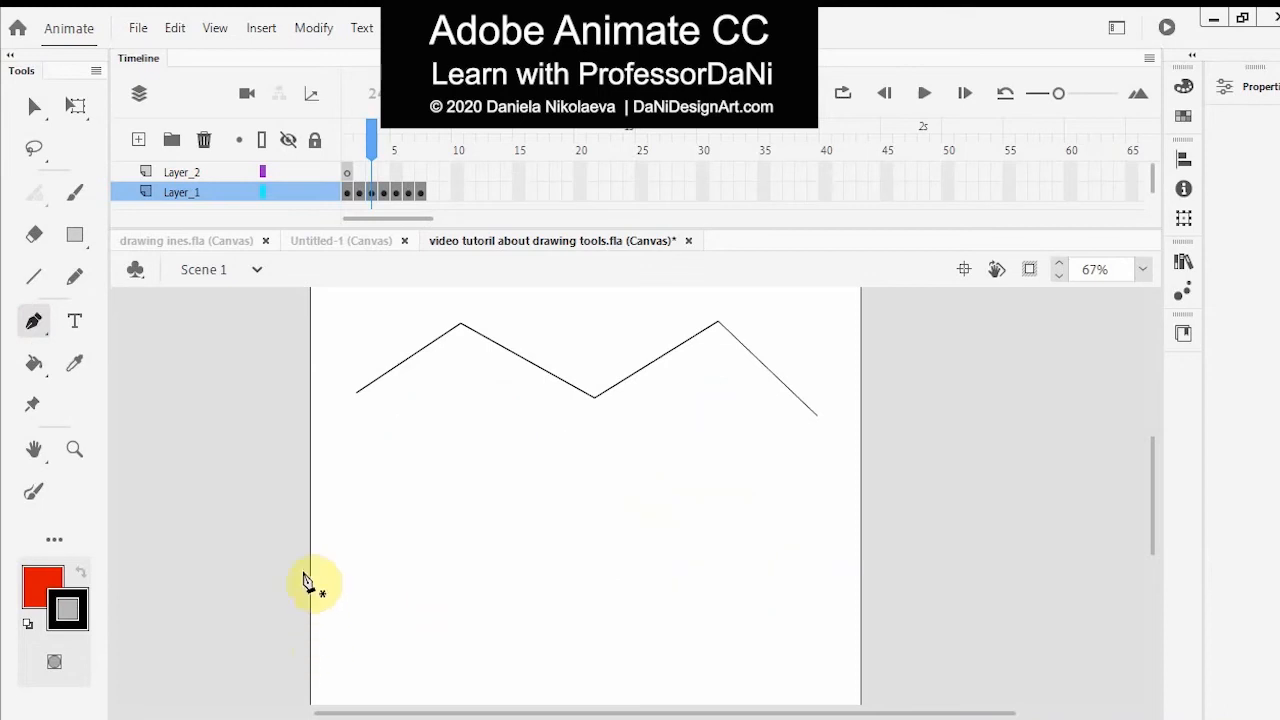
Draw a closed, curved blob shape with six anchor points below the remaining zigzag using the Pen tool
click(35, 320)
click(107, 320)
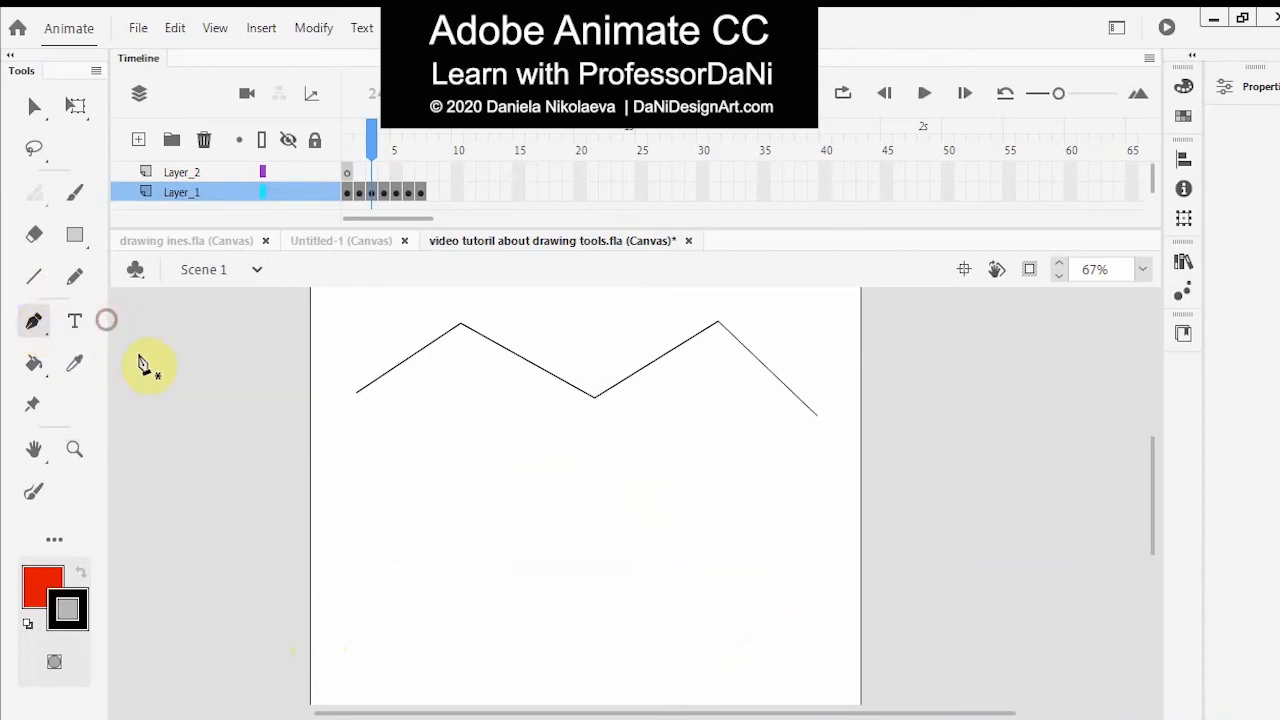
drag(344, 499, 431, 401)
drag(549, 494, 575, 545)
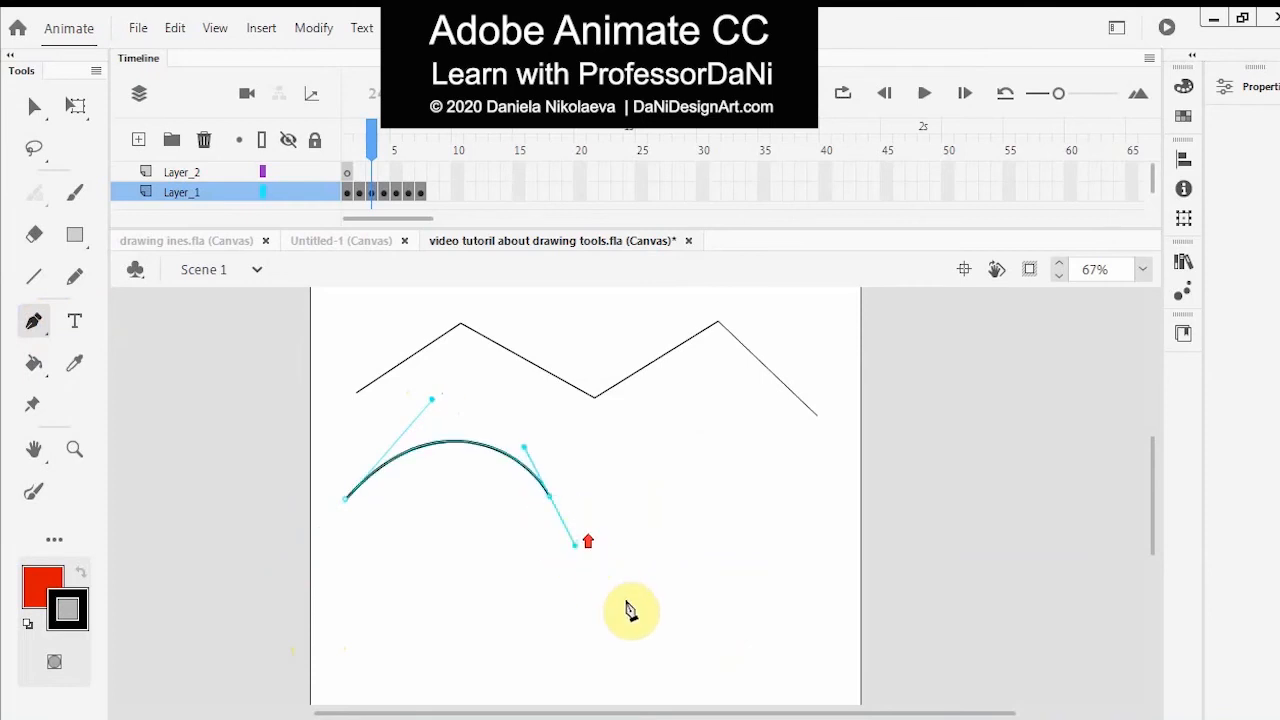
mouse_move(749, 512)
mouse_down()
mouse_move(777, 451)
mouse_move(797, 450)
mouse_up()
drag(795, 631, 692, 660)
drag(553, 566, 481, 600)
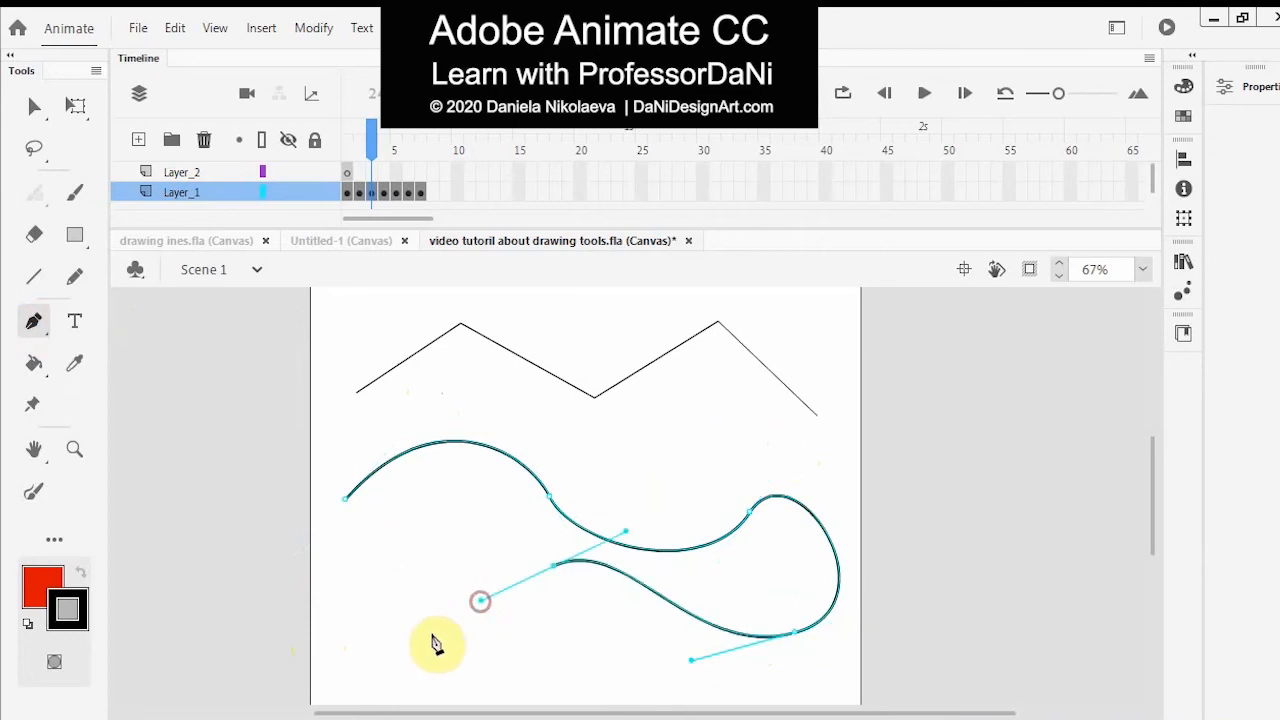
drag(369, 650, 334, 565)
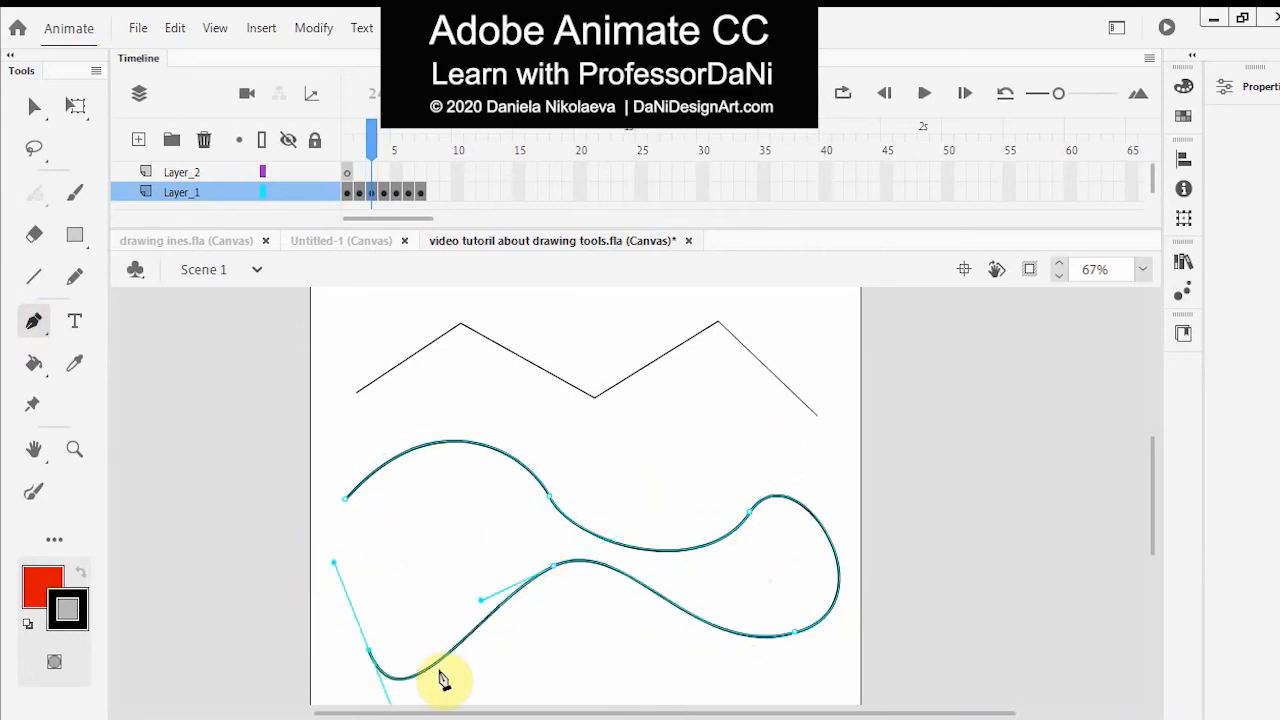
click(345, 503)
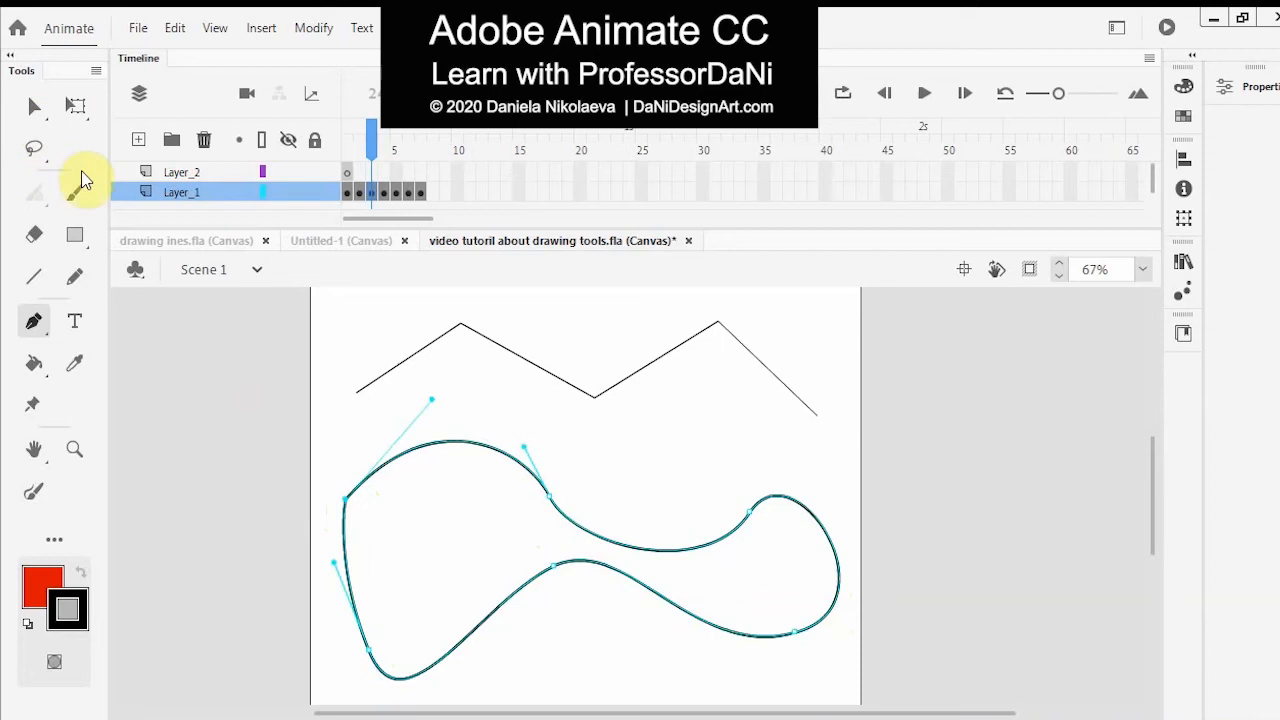
With the Subselection tool, adjust the blob's upper-middle curve, move its lower-middle anchor point down and lengthen that point's right handle
click(37, 116)
click(40, 124)
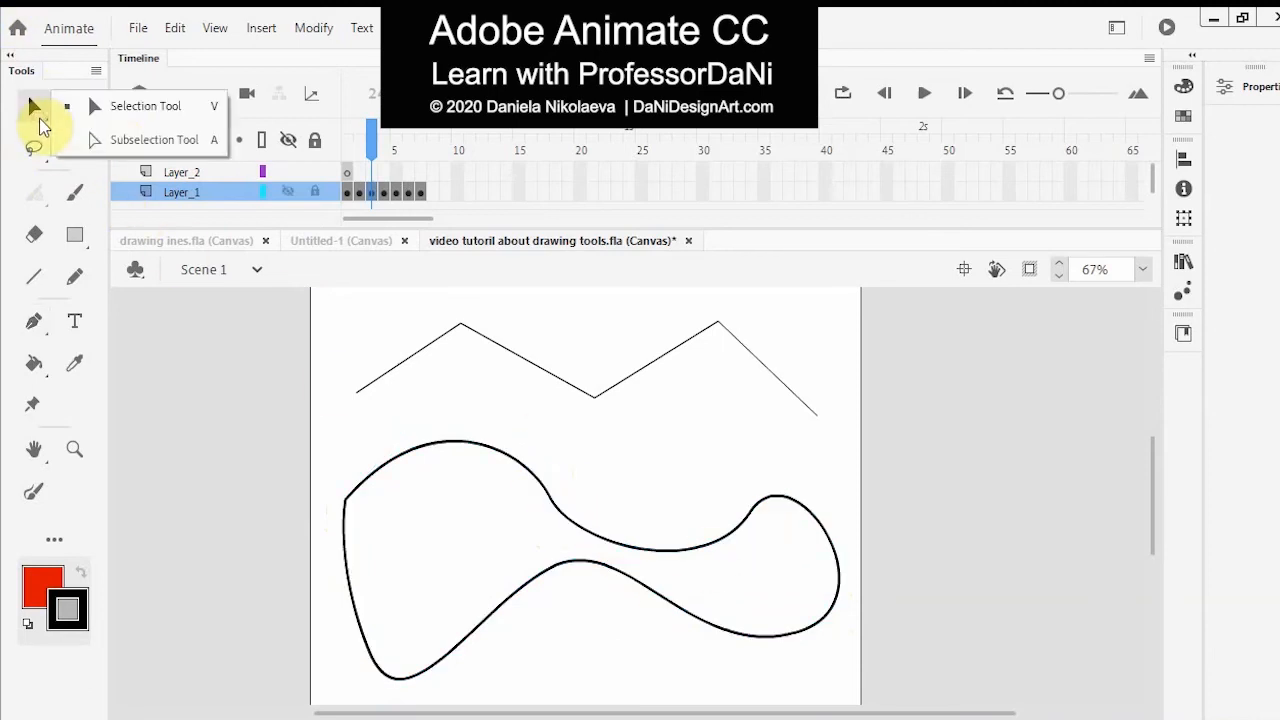
click(127, 142)
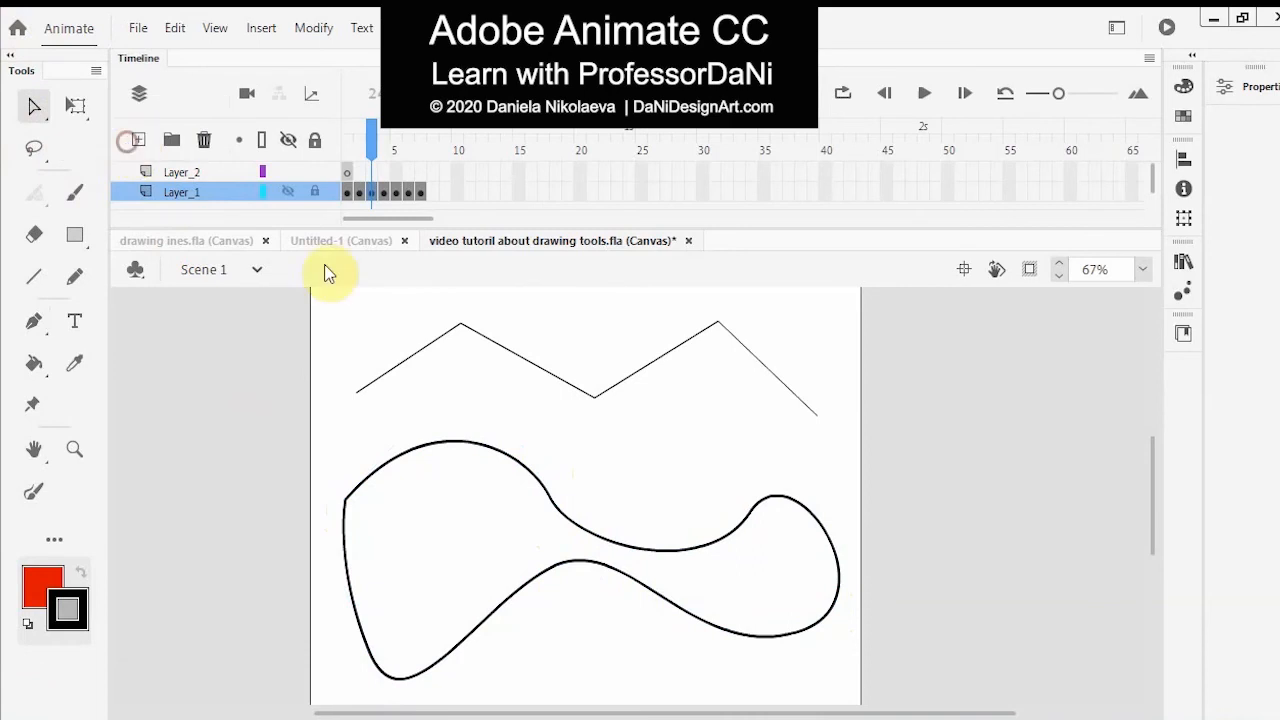
click(590, 537)
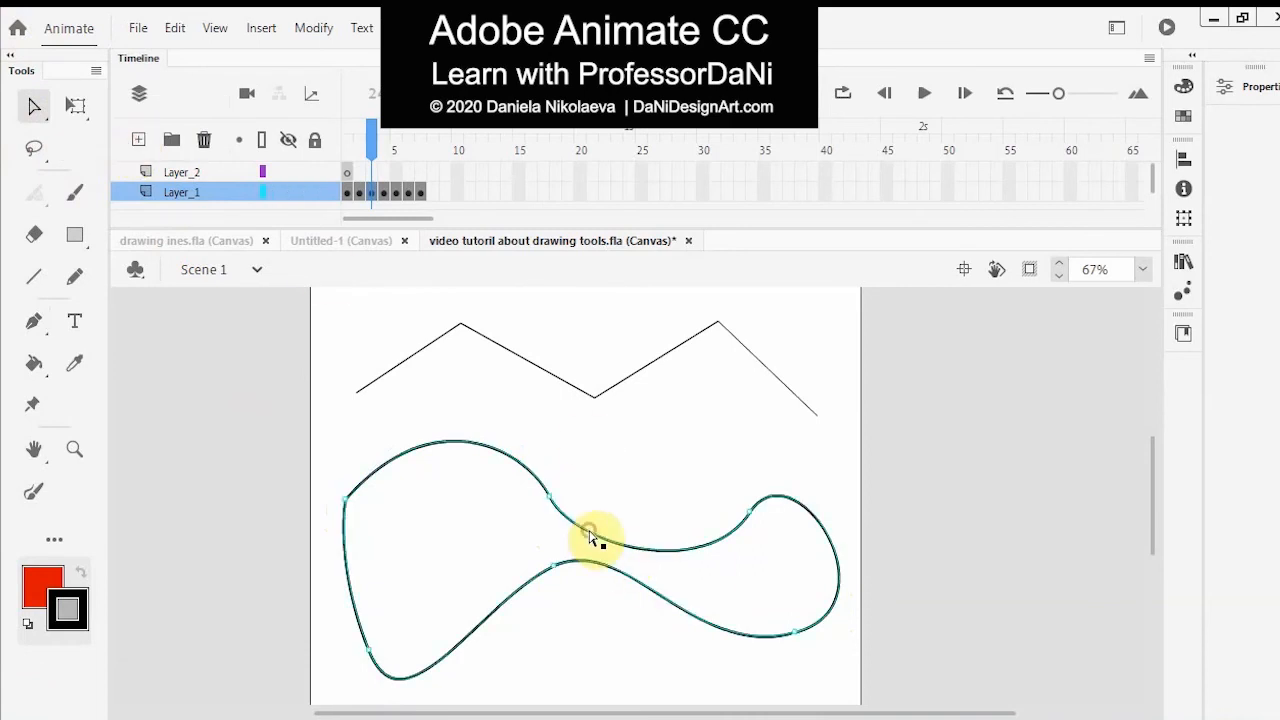
click(548, 498)
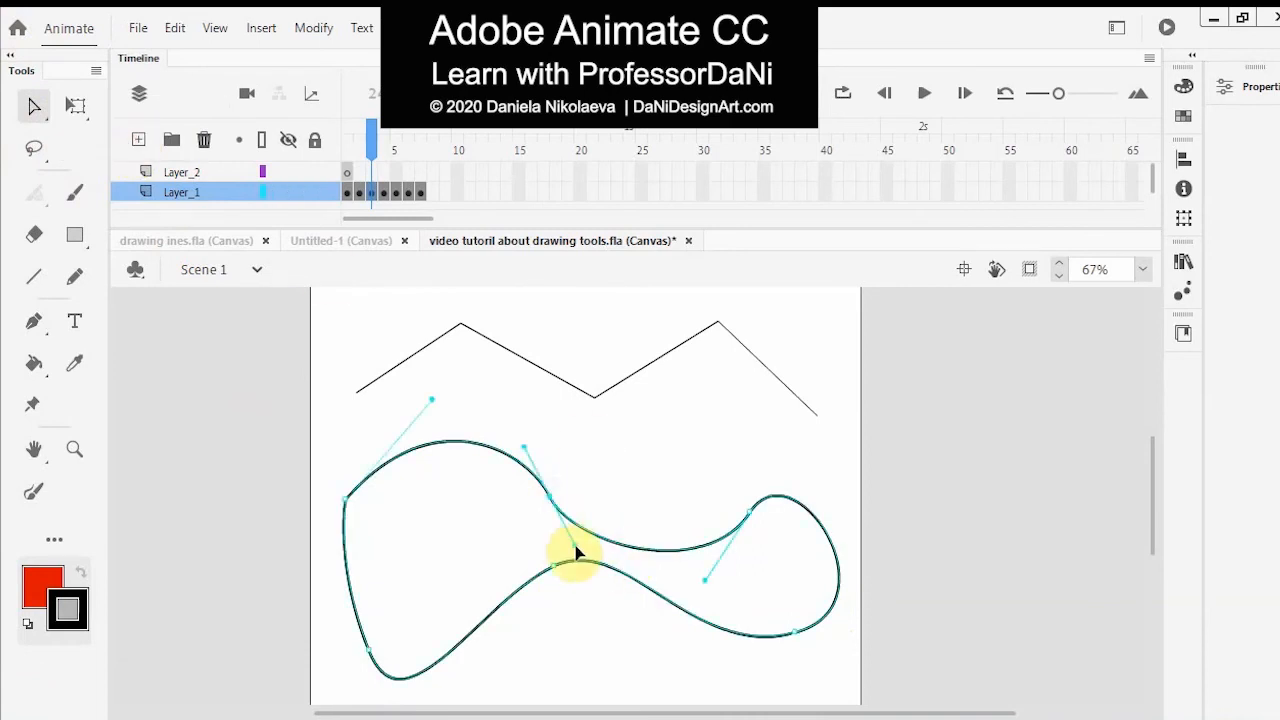
drag(574, 546, 566, 604)
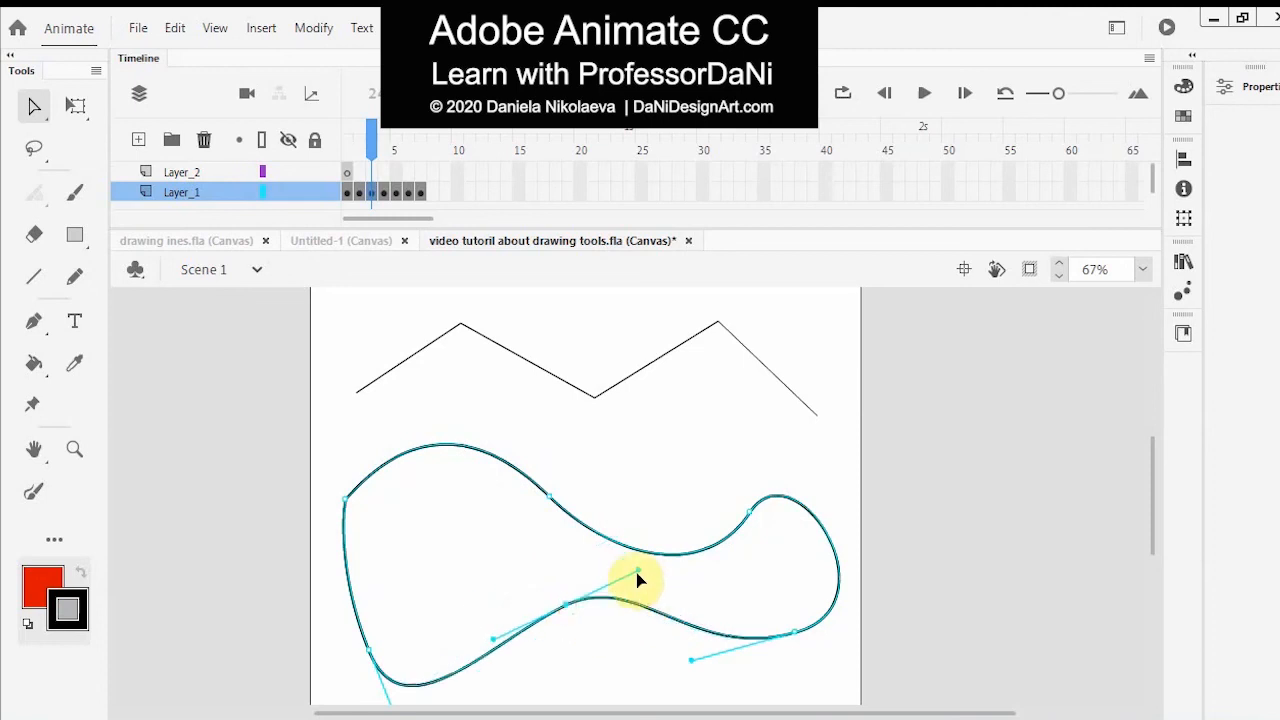
drag(637, 573, 704, 561)
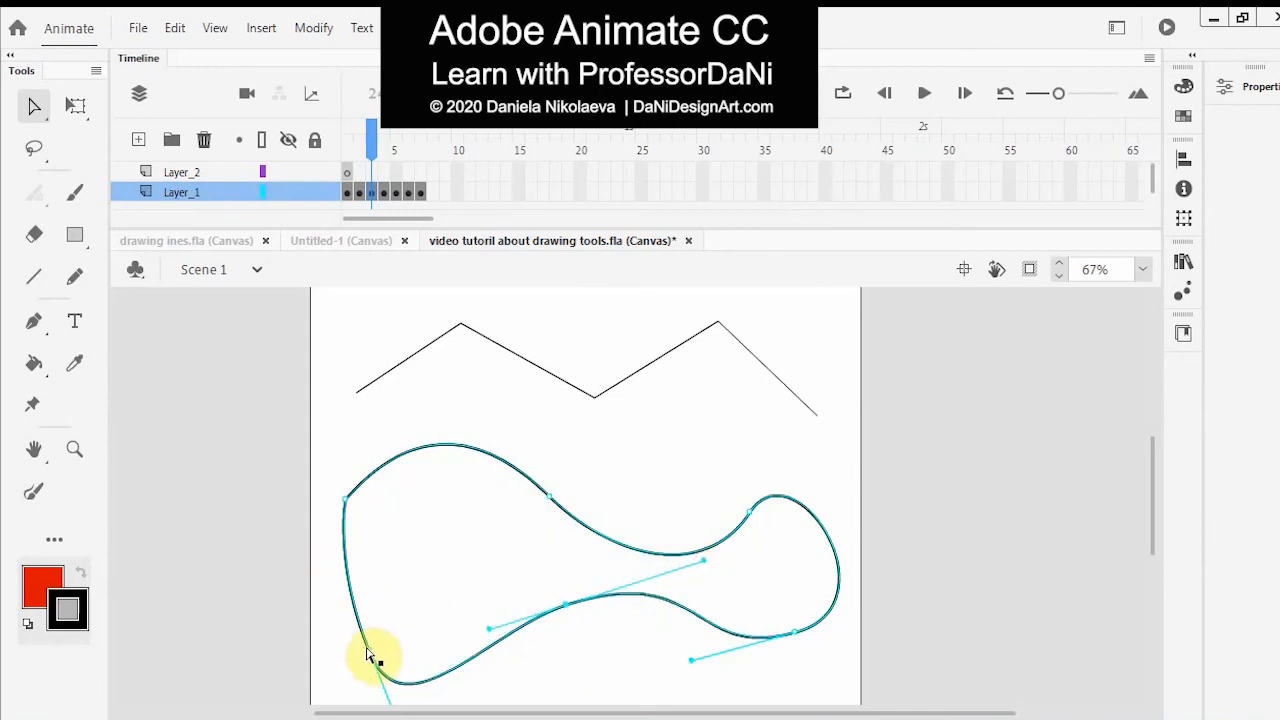
Move the blob's lower-left anchor point outward and extend the upper-left point's direction handle to raise the top curve
drag(373, 657, 356, 613)
click(346, 503)
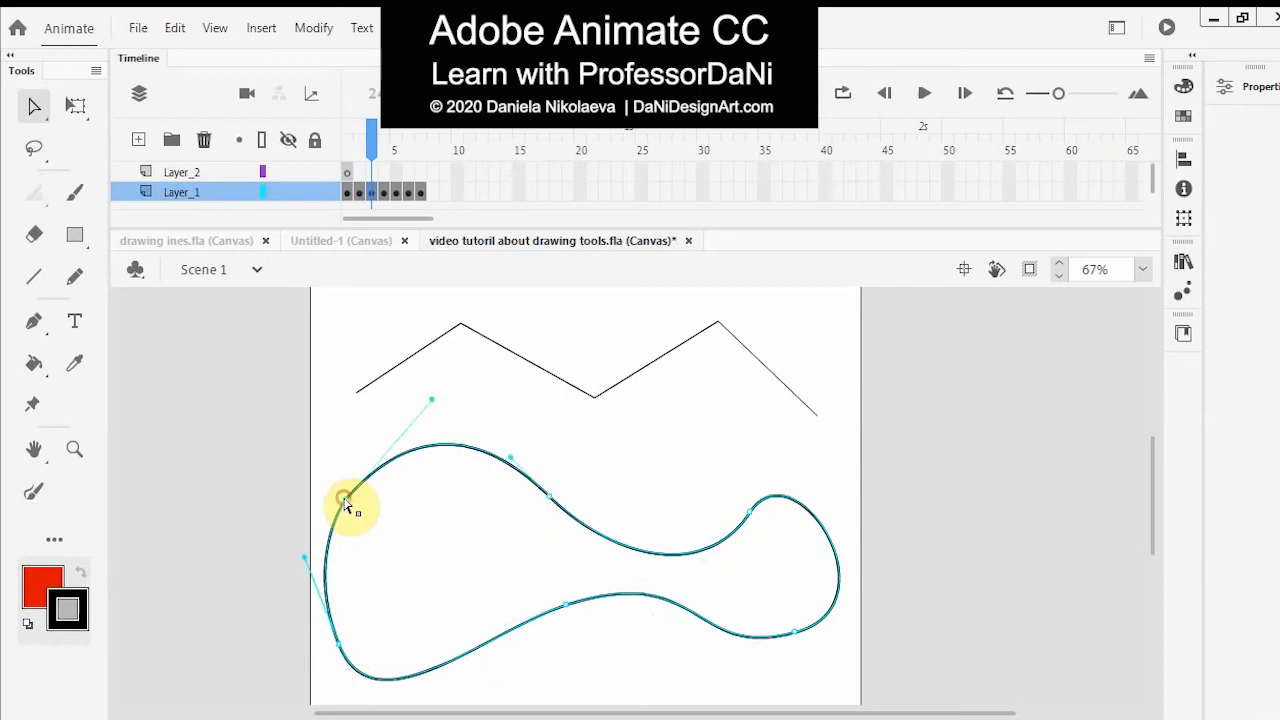
drag(432, 396, 452, 388)
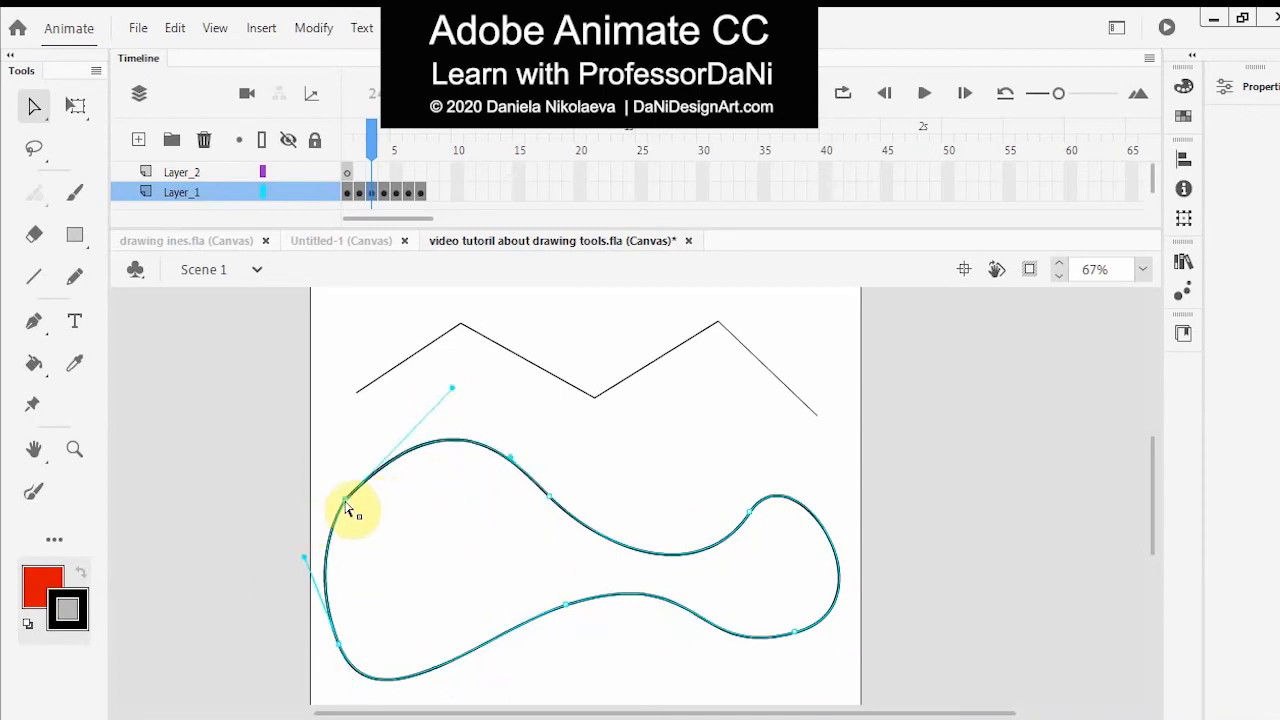
Reshape the blob's upper-left curve through its anchor point and direction handle, and pull out the upper handle of the right neck anchor point
mouse_move(345, 500)
mouse_down()
mouse_move(364, 520)
mouse_move(356, 508)
mouse_up()
drag(463, 398, 442, 385)
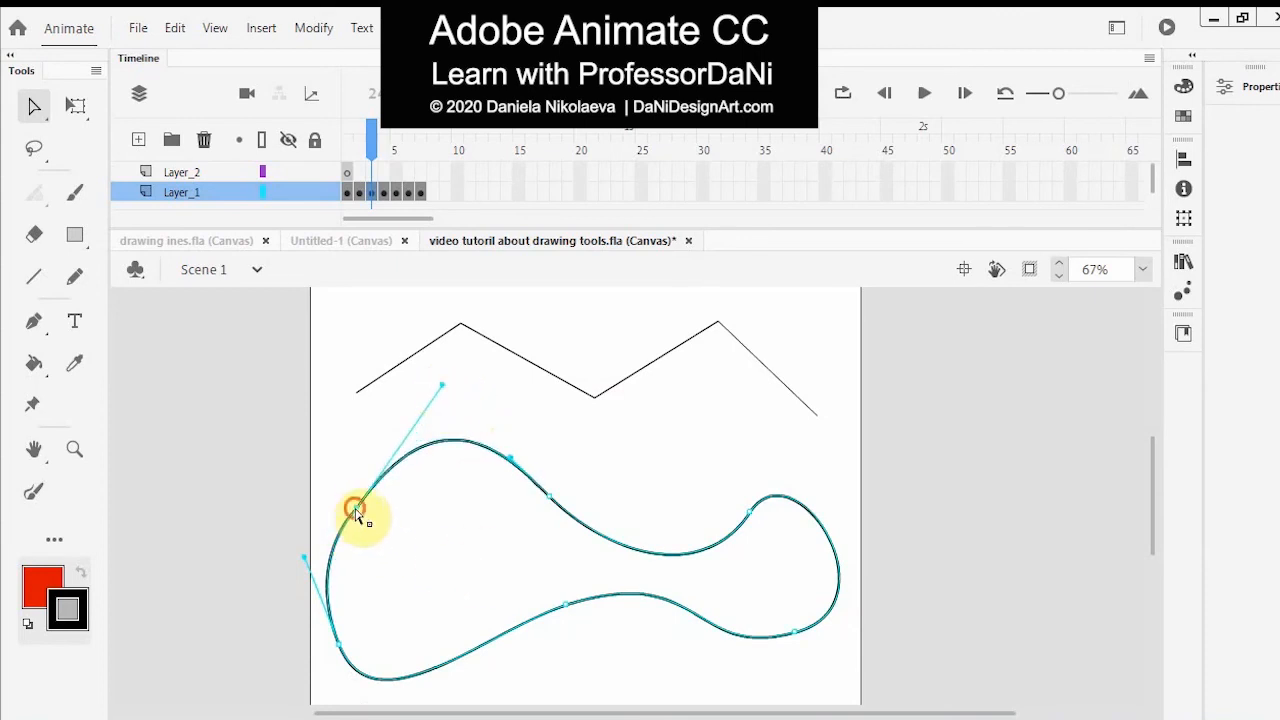
drag(356, 508, 432, 378)
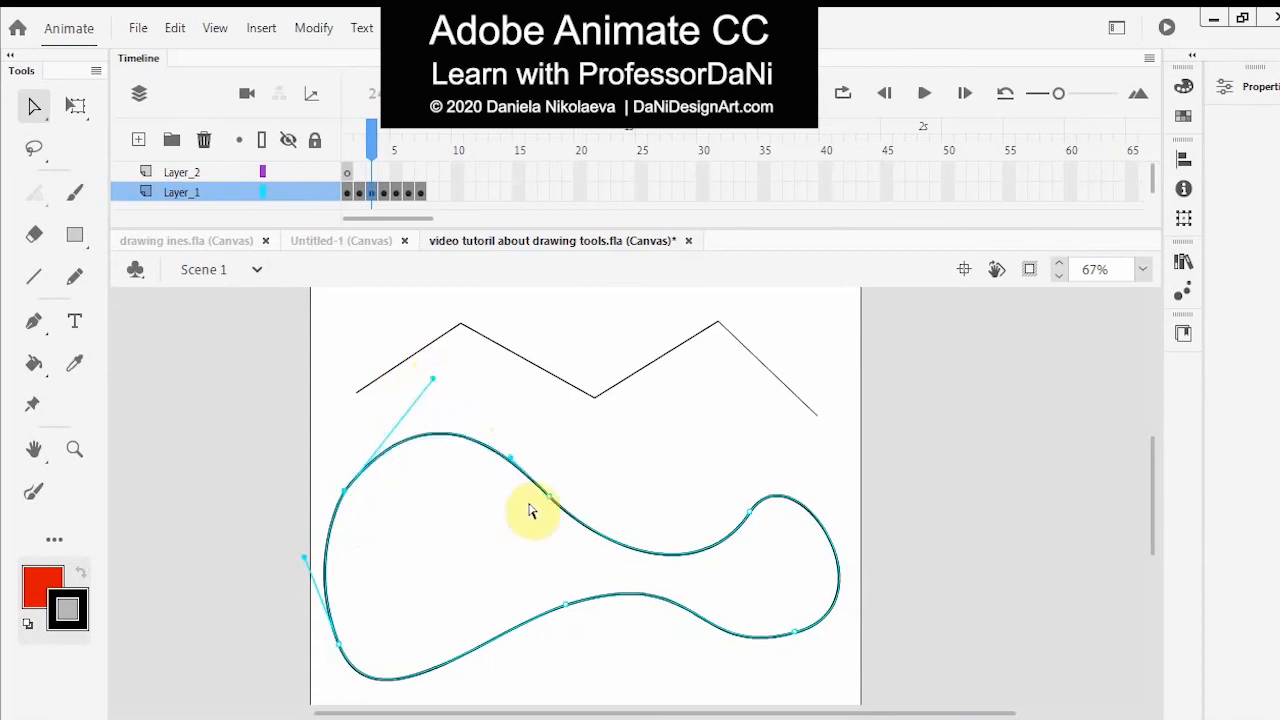
click(751, 514)
drag(794, 443, 782, 434)
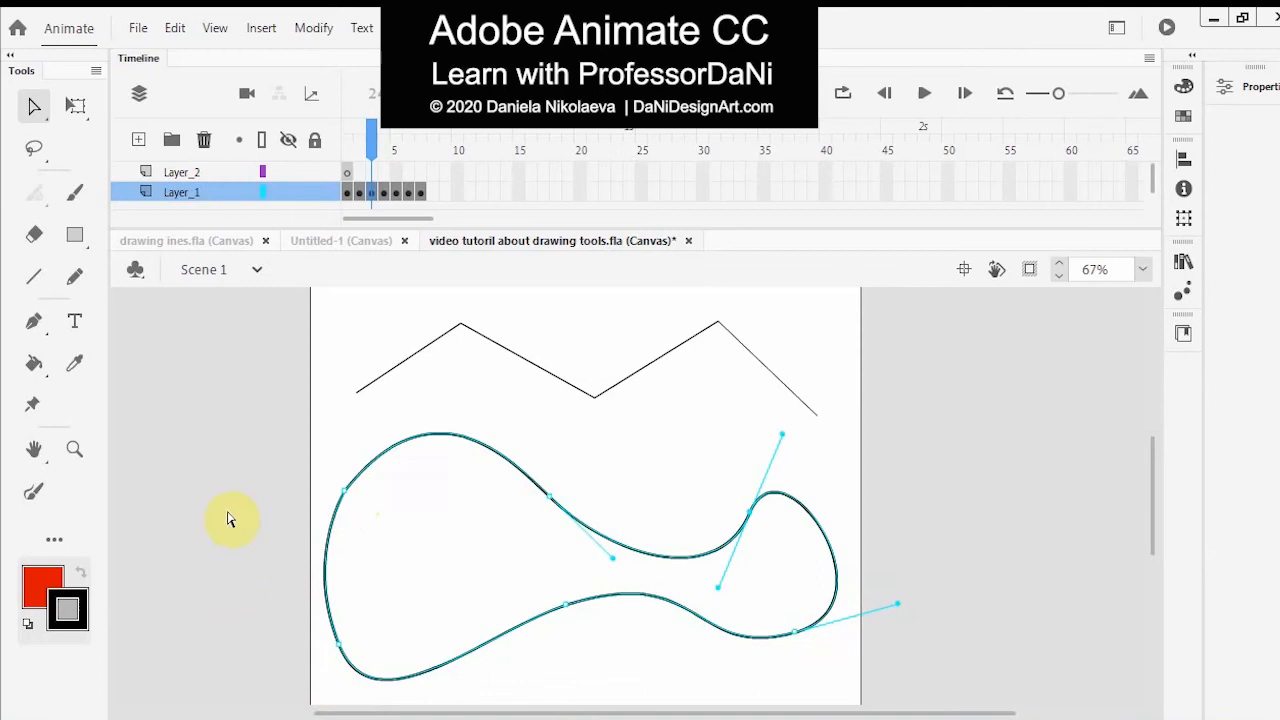
Fill the closed blob shape with red using the Paint Bucket tool
click(35, 368)
click(498, 593)
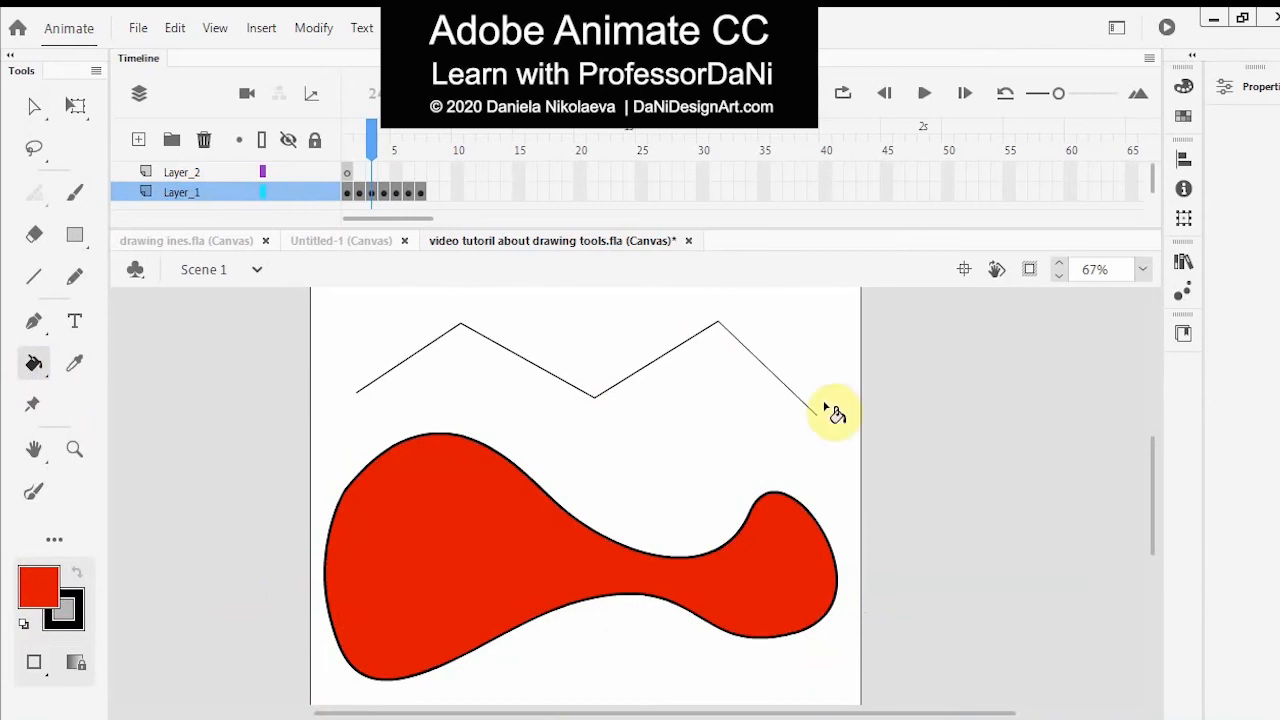
Go to the empty frame 5 of Layer_1 and set the Pencil tool to Straighten mode
click(385, 148)
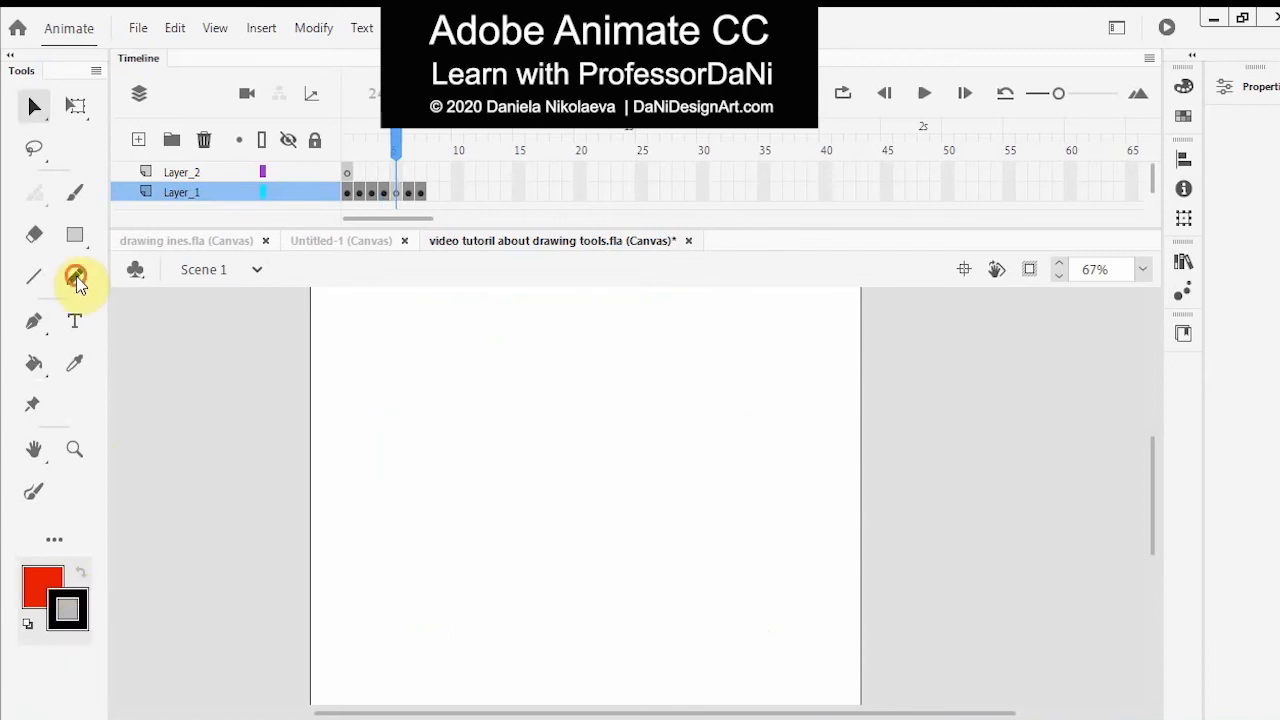
click(76, 276)
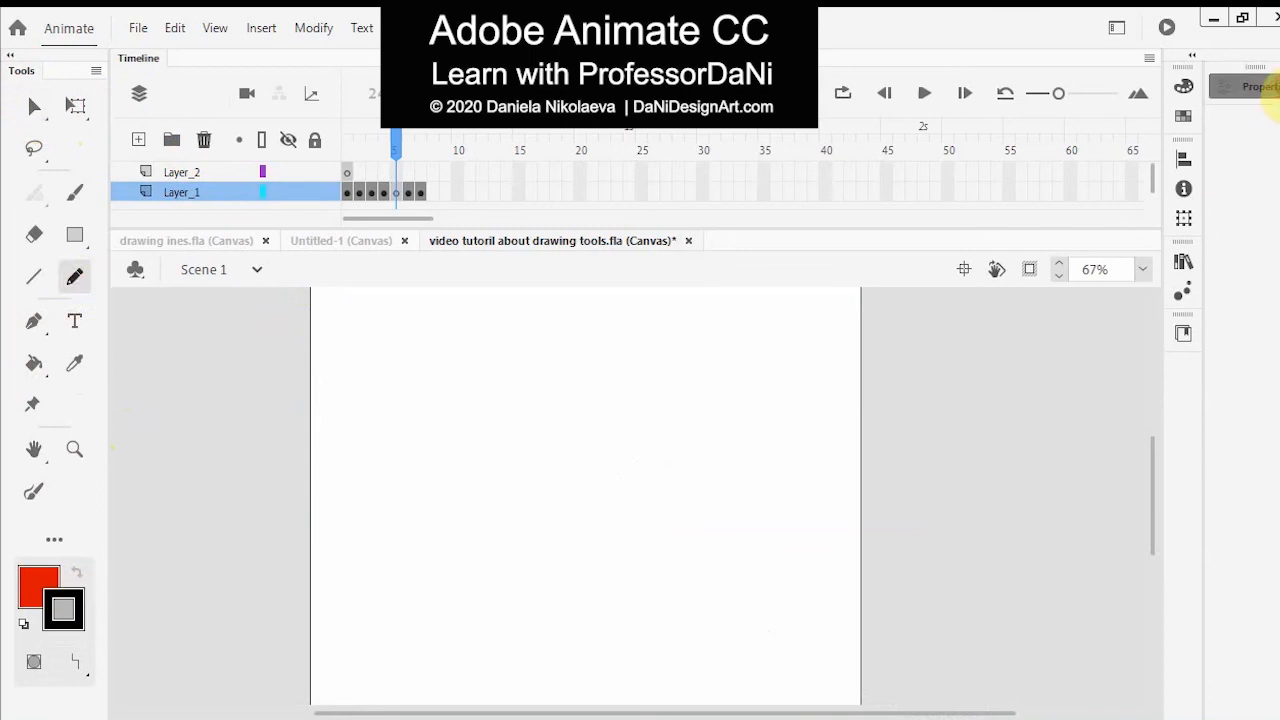
click(1245, 87)
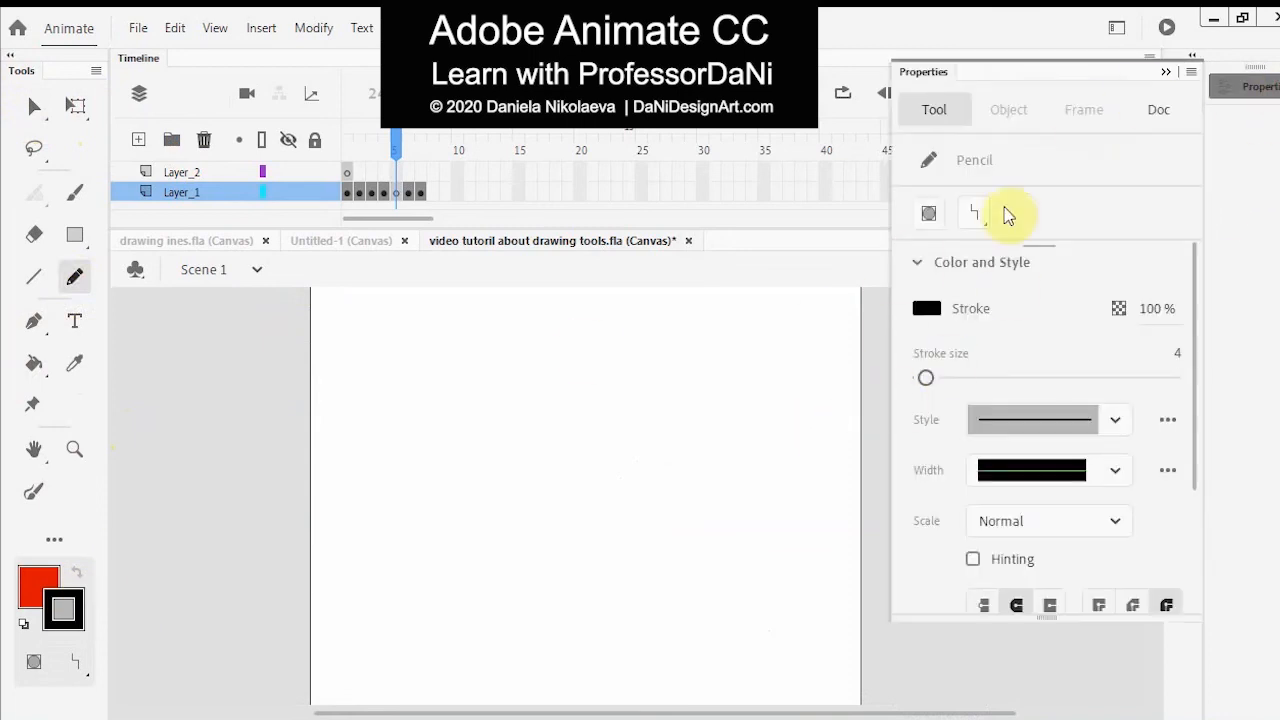
click(967, 215)
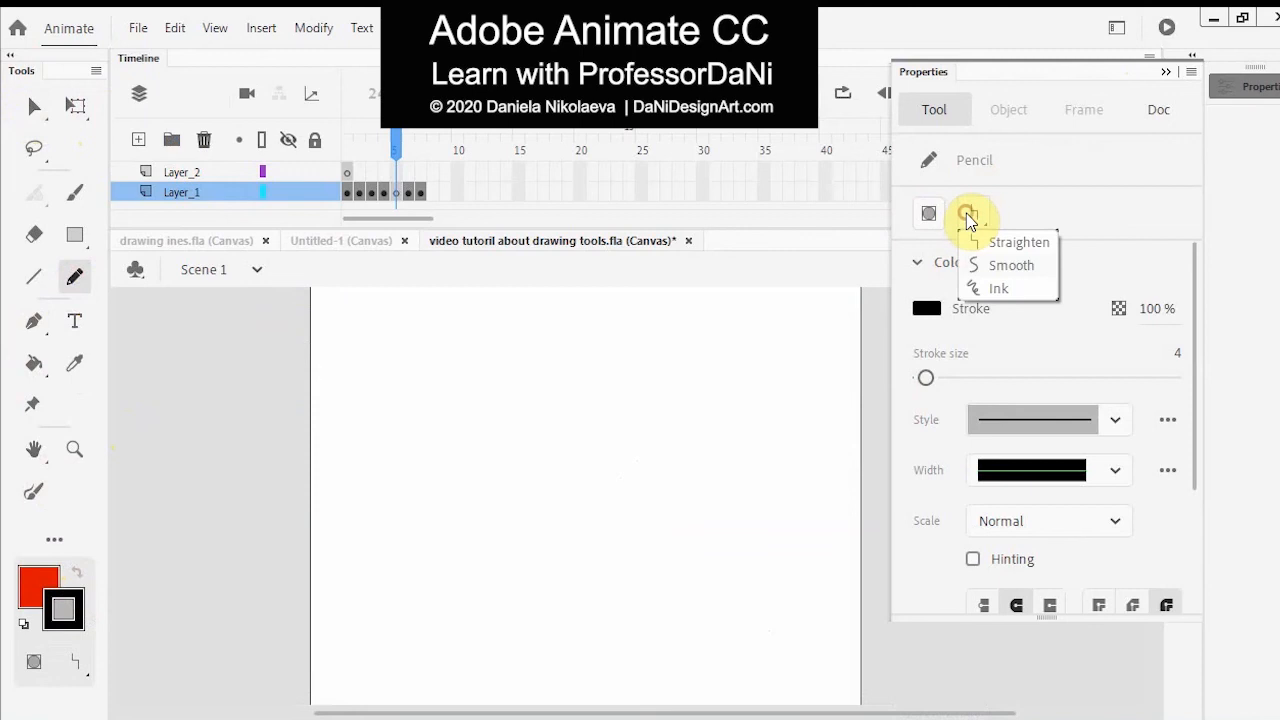
click(1021, 241)
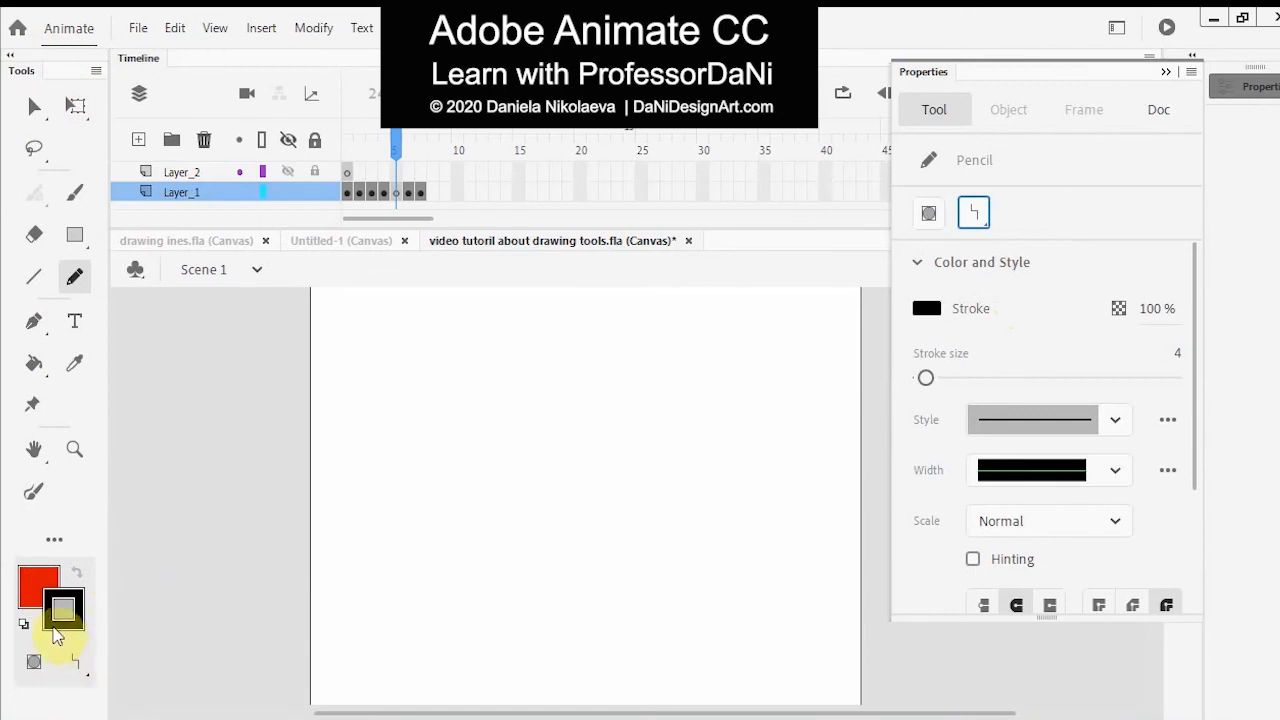
Switch the pencil mode to Ink and draw two rows of wavy freehand strokes across the upper half of the canvas
click(80, 672)
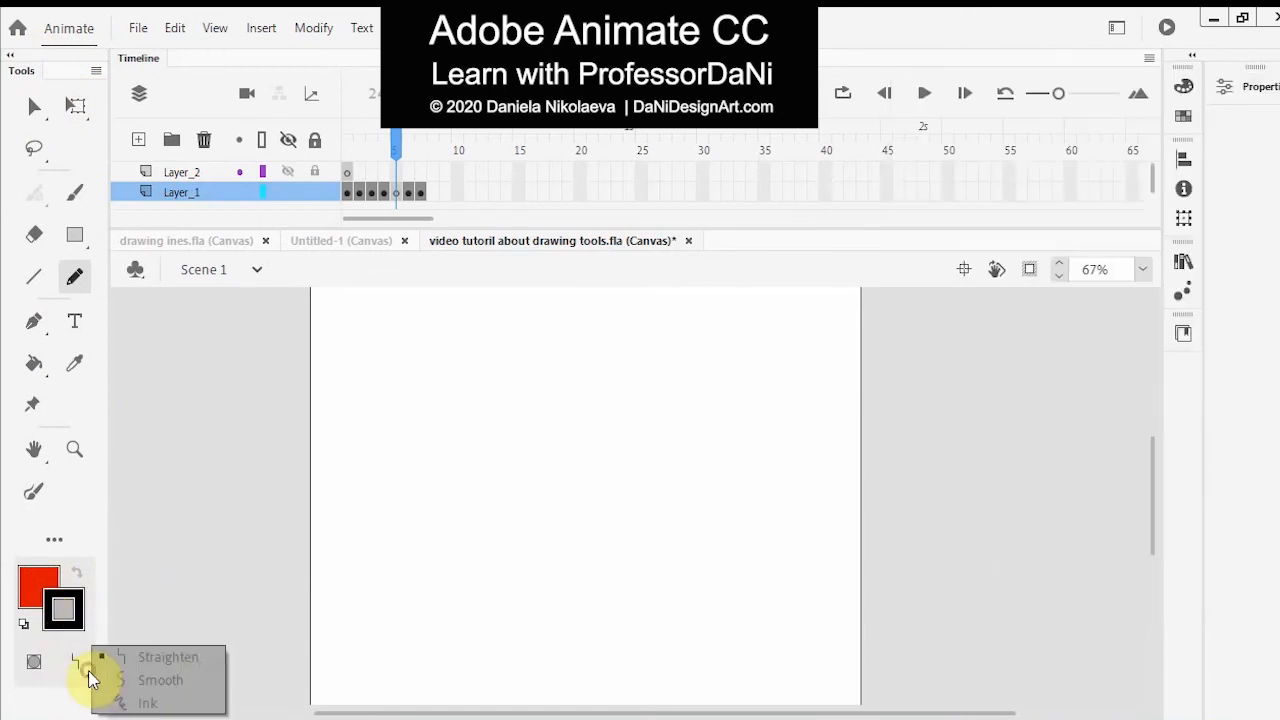
click(176, 706)
click(1247, 87)
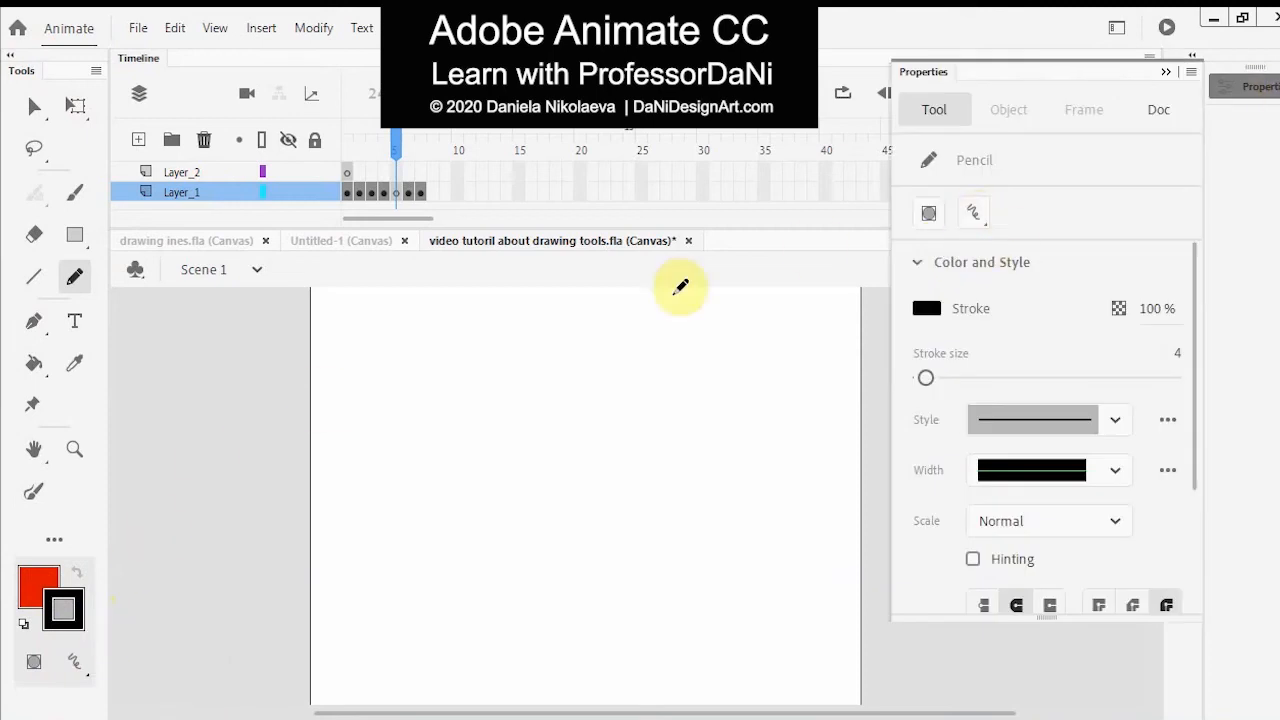
click(972, 204)
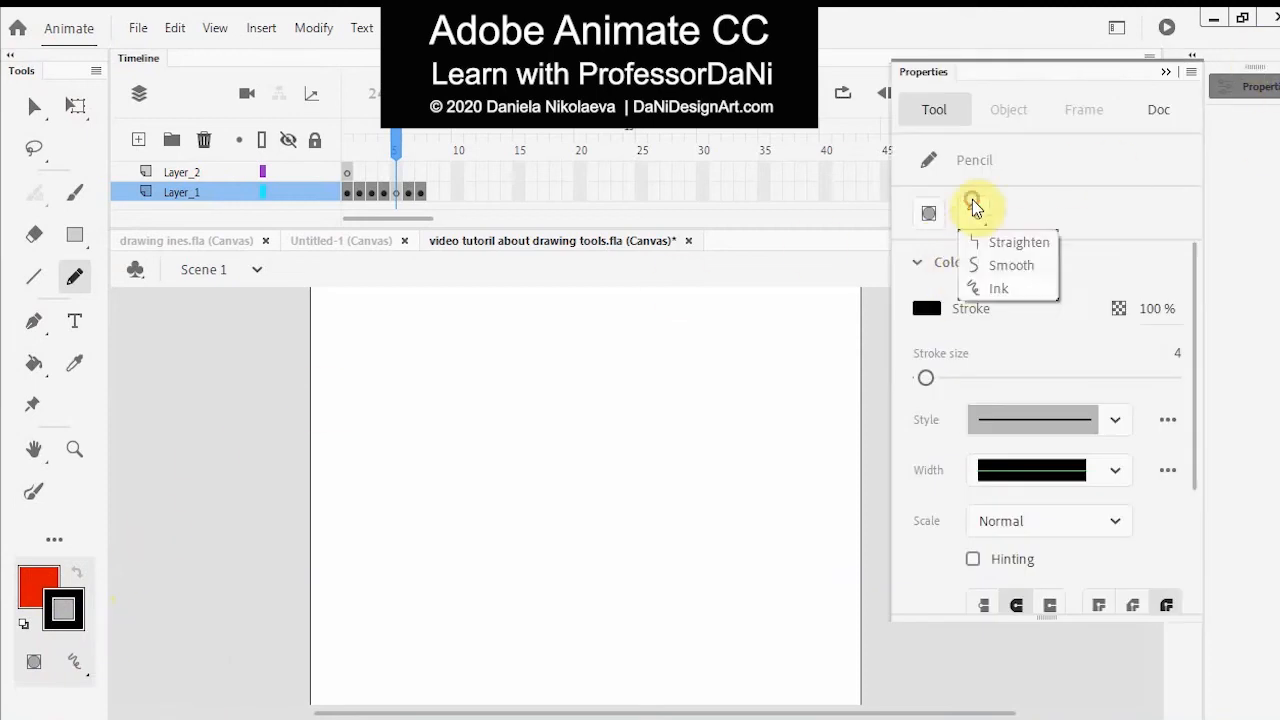
click(1008, 268)
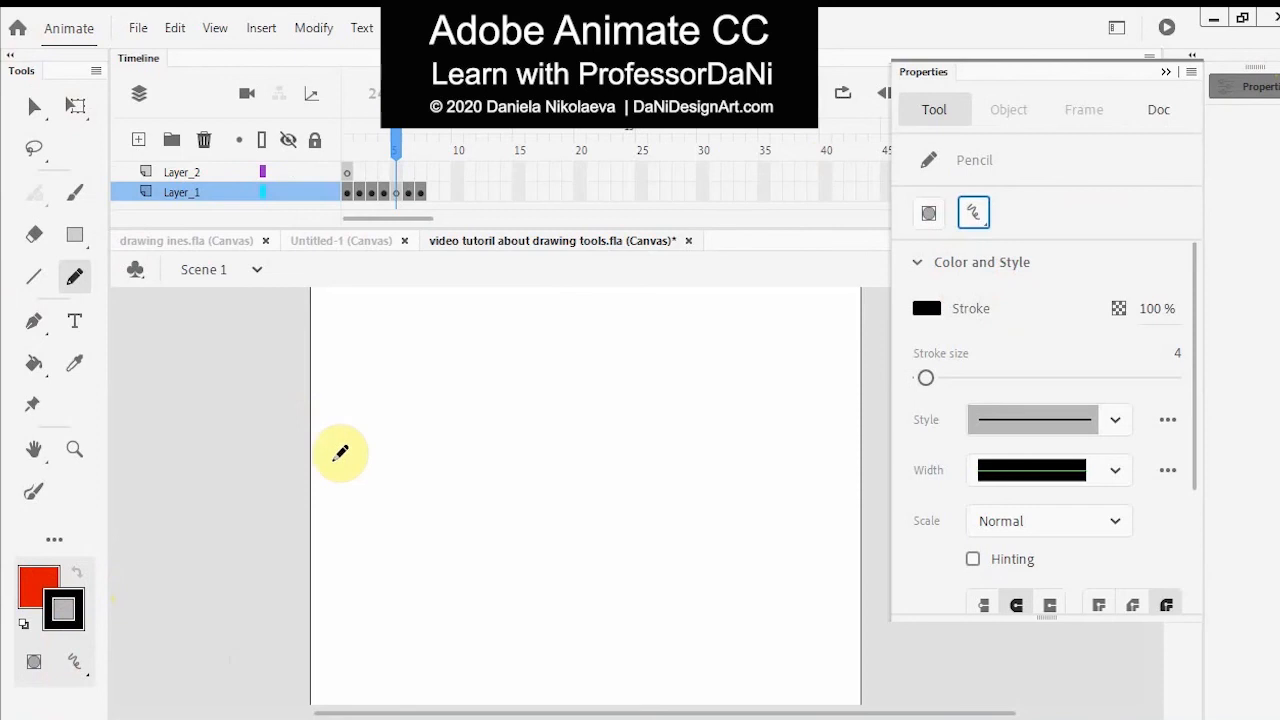
mouse_move(327, 385)
mouse_down()
mouse_move(337, 371)
mouse_move(461, 377)
mouse_up()
mouse_move(537, 359)
mouse_down()
mouse_move(598, 346)
mouse_move(666, 398)
mouse_move(736, 350)
mouse_up()
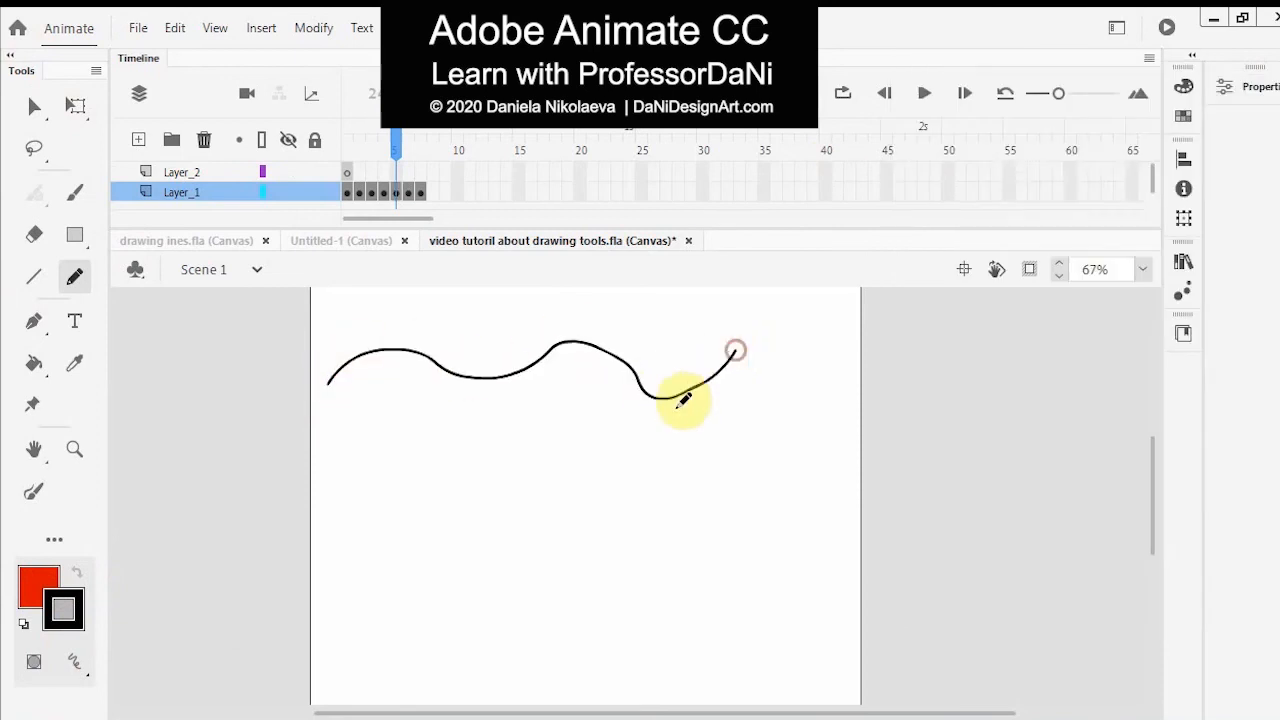
mouse_move(457, 426)
mouse_down()
mouse_move(512, 395)
mouse_move(740, 420)
mouse_move(798, 357)
mouse_up()
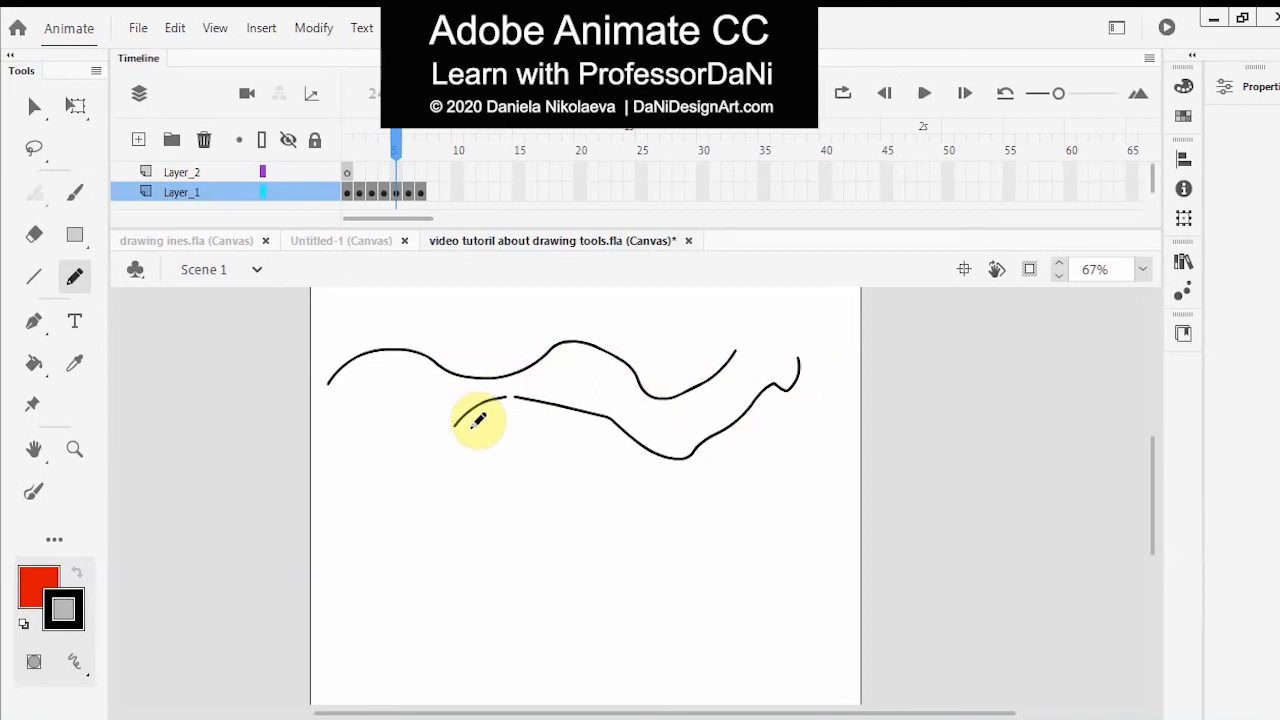
Set the pencil mode to Smooth and draw several rows of wavy strokes below the existing ones
click(1252, 95)
click(973, 216)
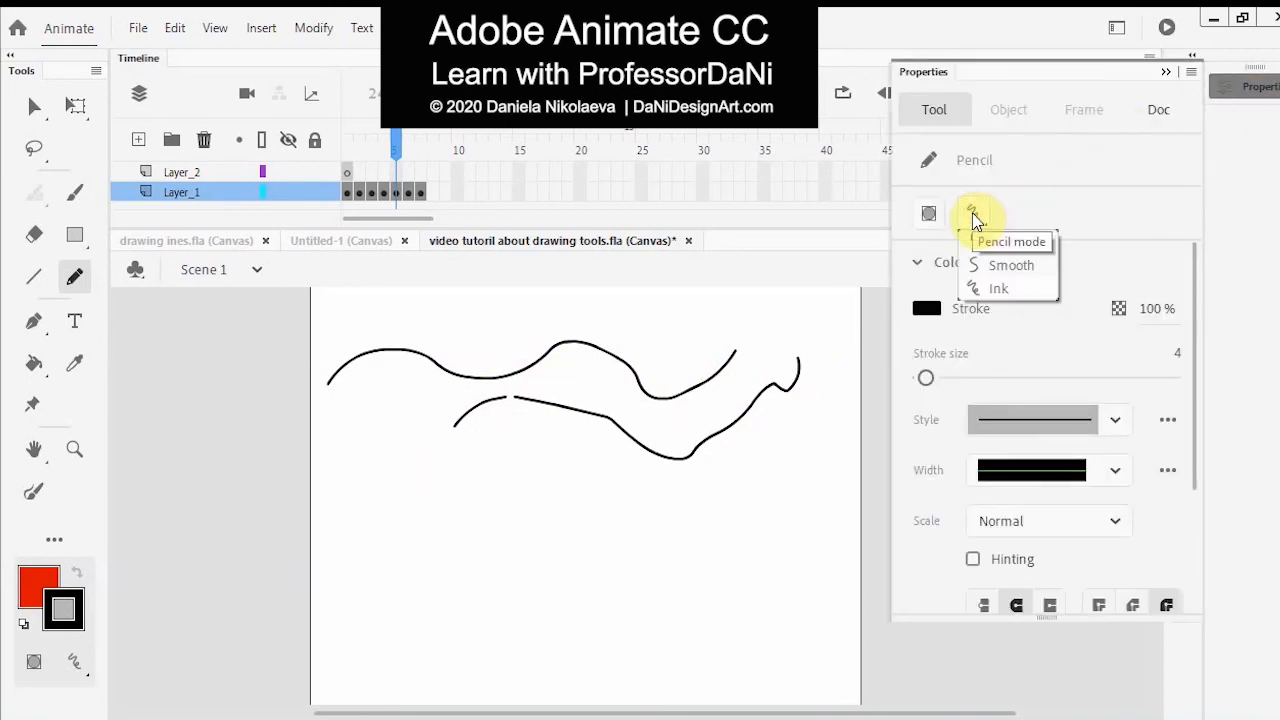
click(980, 250)
click(978, 208)
click(999, 268)
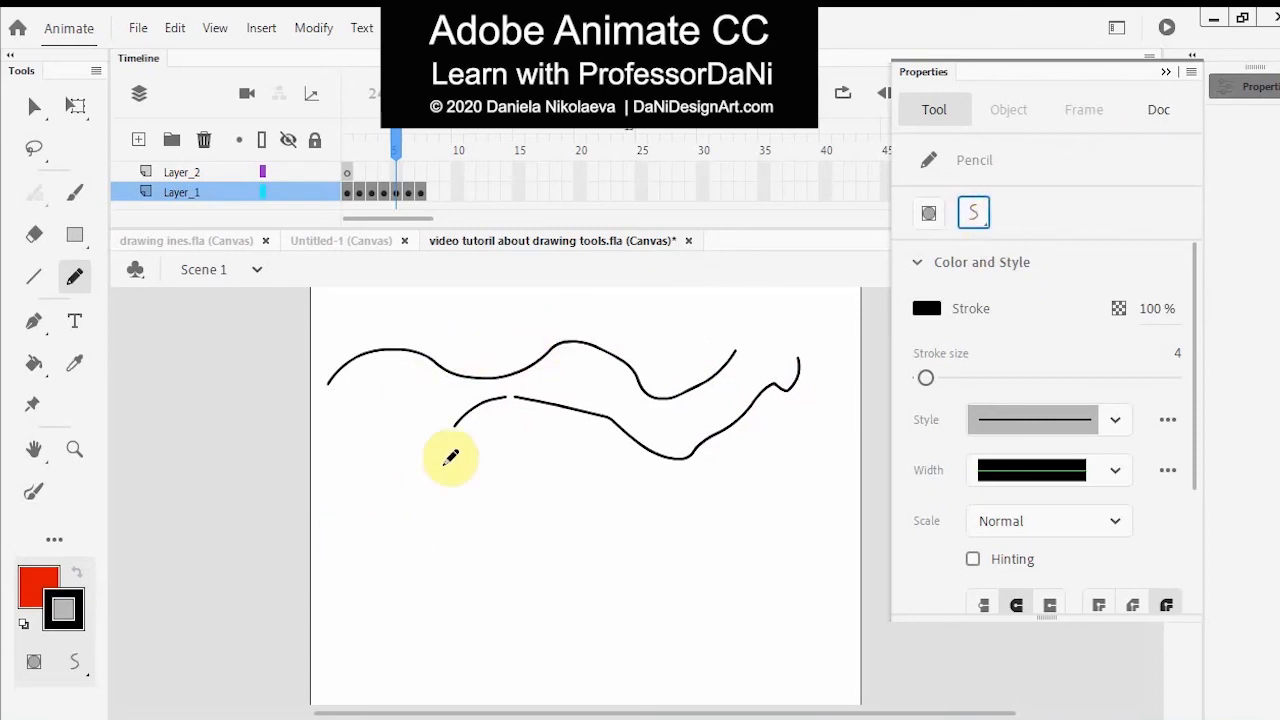
mouse_move(347, 537)
mouse_down()
mouse_move(377, 503)
mouse_move(434, 487)
mouse_move(515, 518)
mouse_move(569, 497)
mouse_move(557, 499)
mouse_move(563, 522)
mouse_move(650, 493)
mouse_move(690, 518)
mouse_move(750, 487)
mouse_up()
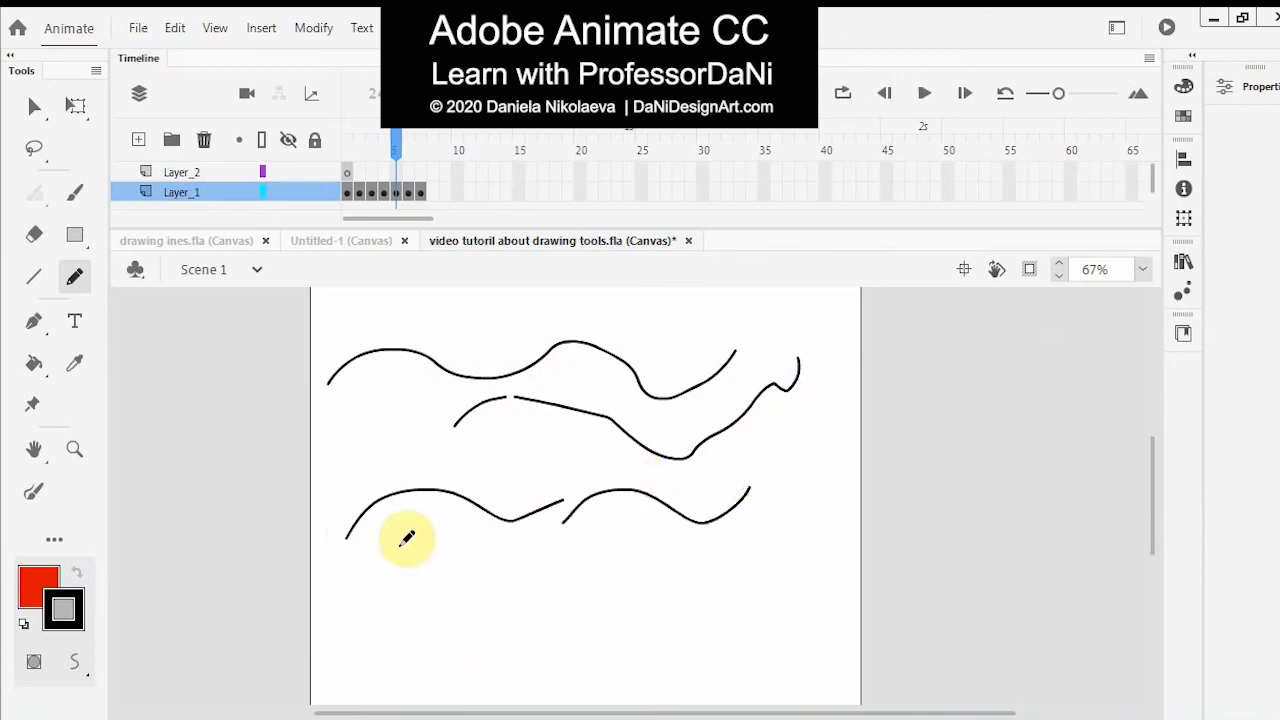
mouse_move(393, 555)
mouse_down()
mouse_move(440, 527)
mouse_move(476, 546)
mouse_move(572, 535)
mouse_move(620, 562)
mouse_move(675, 550)
mouse_move(751, 568)
mouse_up()
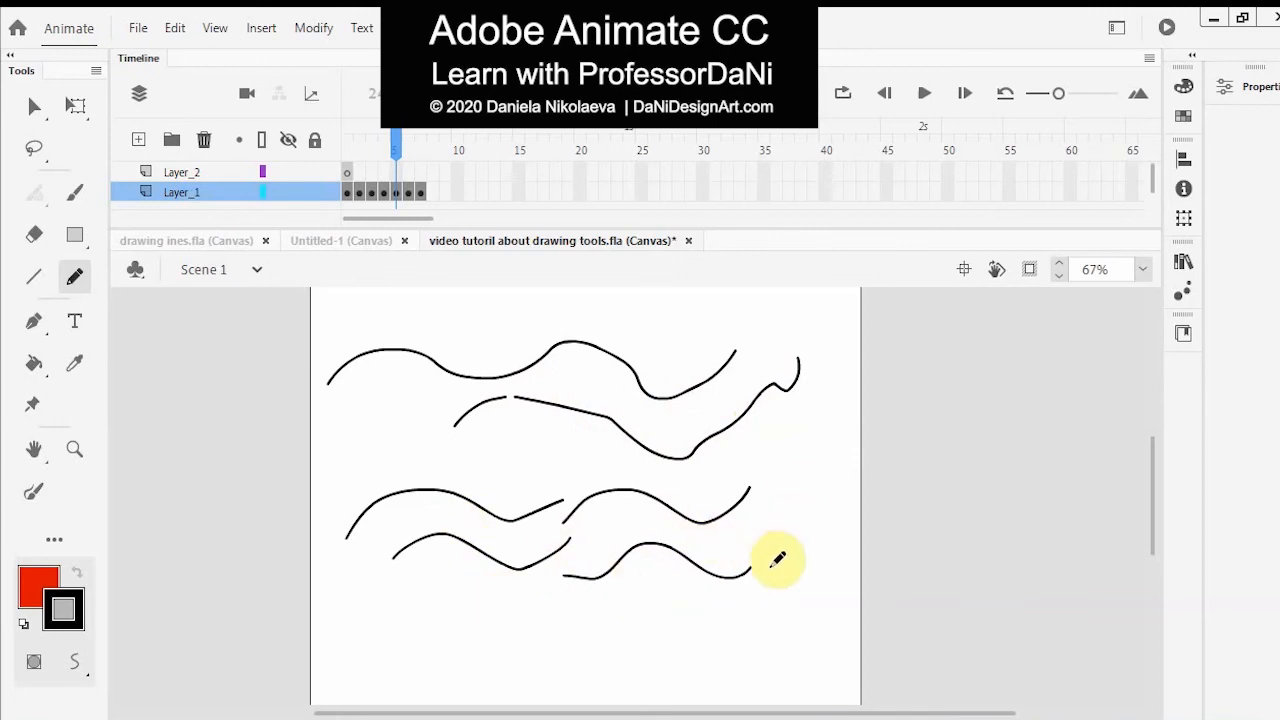
mouse_move(392, 593)
mouse_down()
mouse_move(463, 573)
mouse_move(621, 598)
mouse_move(668, 587)
mouse_up()
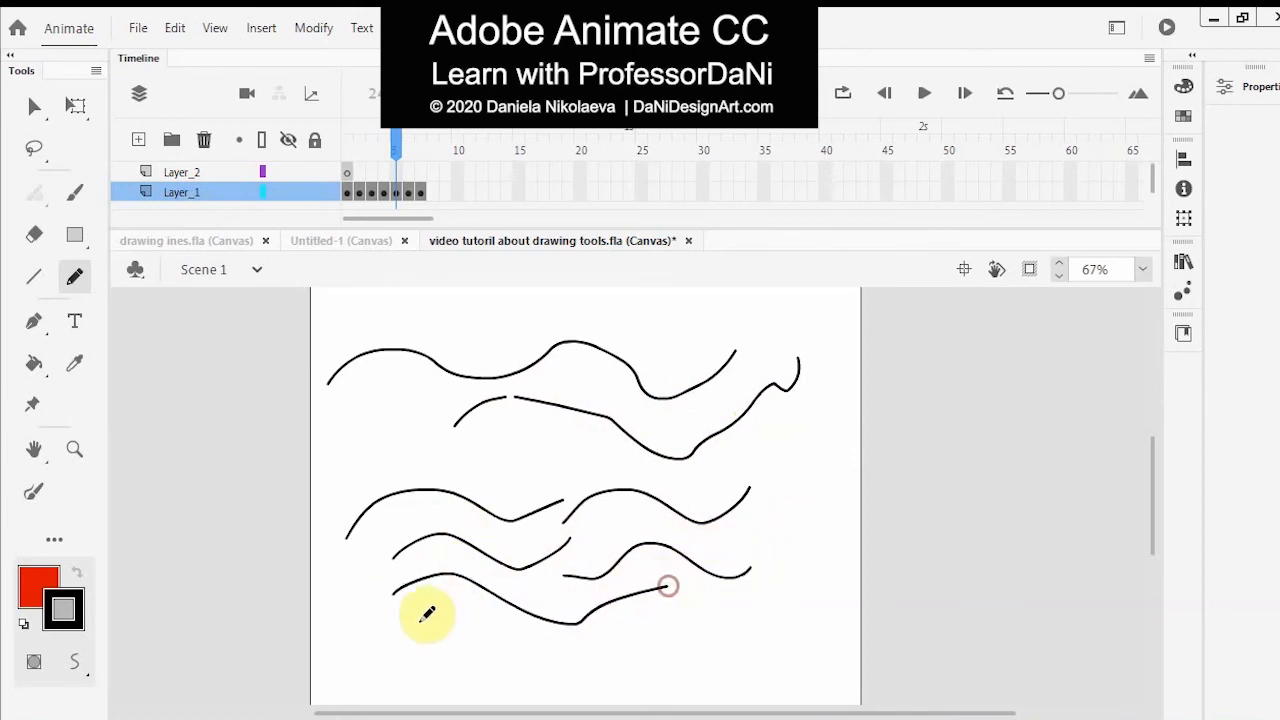
mouse_move(406, 620)
mouse_down()
mouse_move(495, 643)
mouse_move(530, 608)
mouse_up()
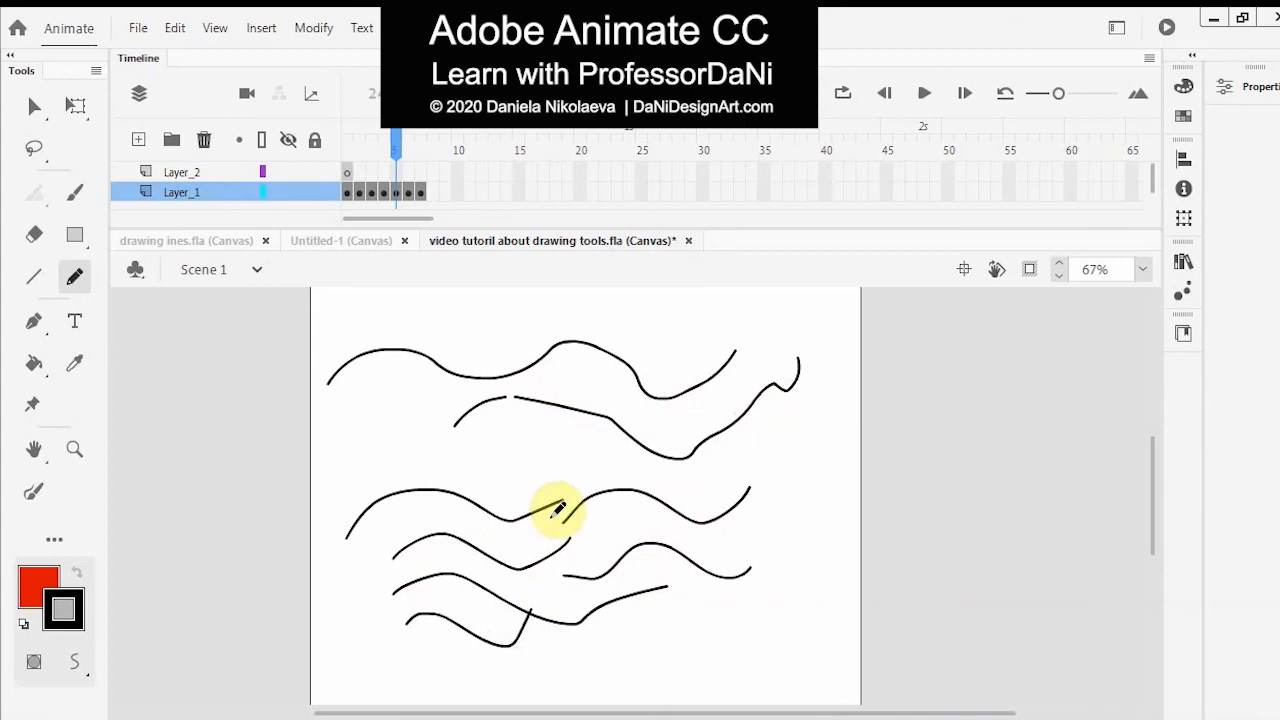
mouse_move(334, 478)
mouse_down()
mouse_move(396, 449)
mouse_move(526, 477)
mouse_move(548, 452)
mouse_up()
Reselect the Smooth pencil mode and draw a short diagonal stroke near the canvas's lower-left corner
click(1256, 88)
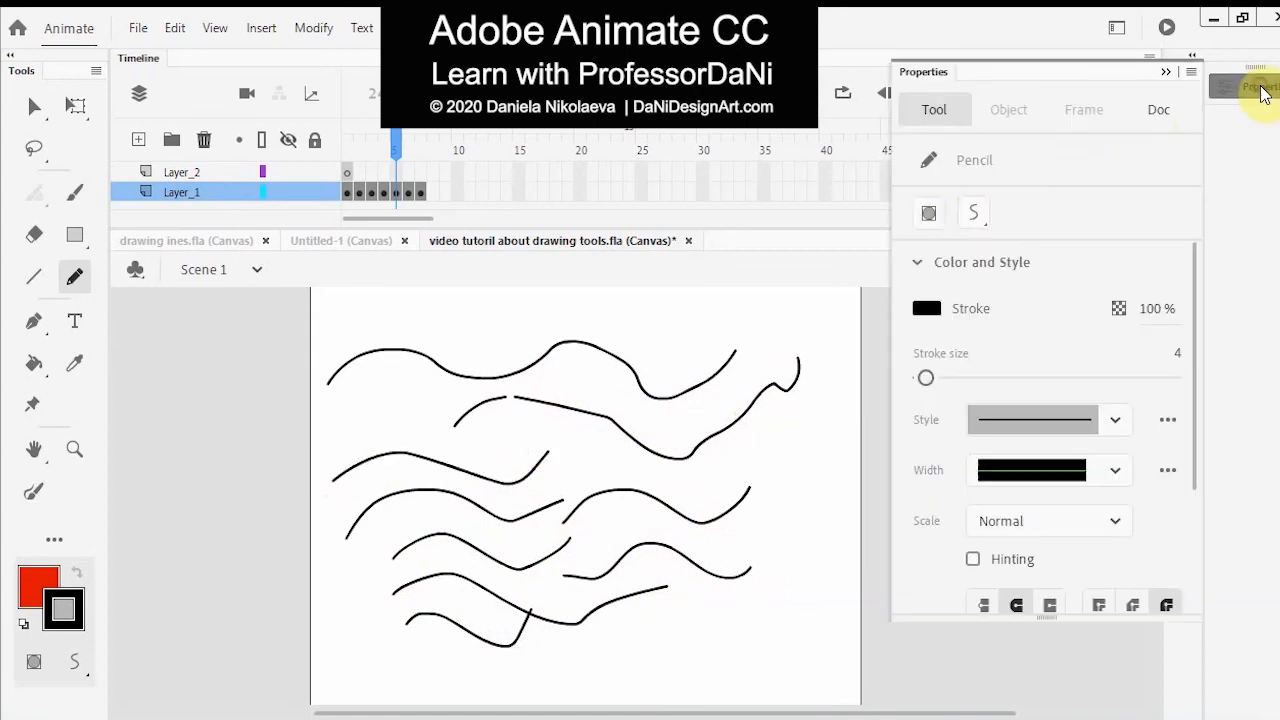
click(972, 216)
click(990, 265)
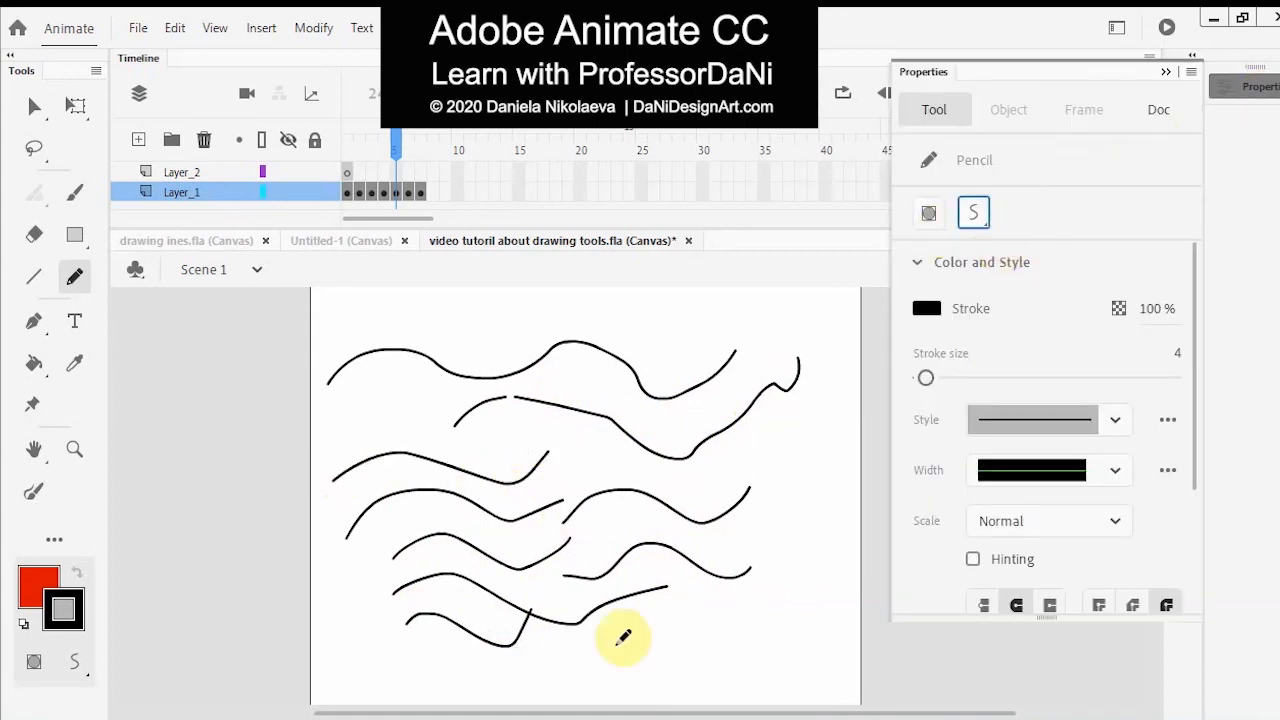
click(343, 685)
drag(343, 685, 394, 628)
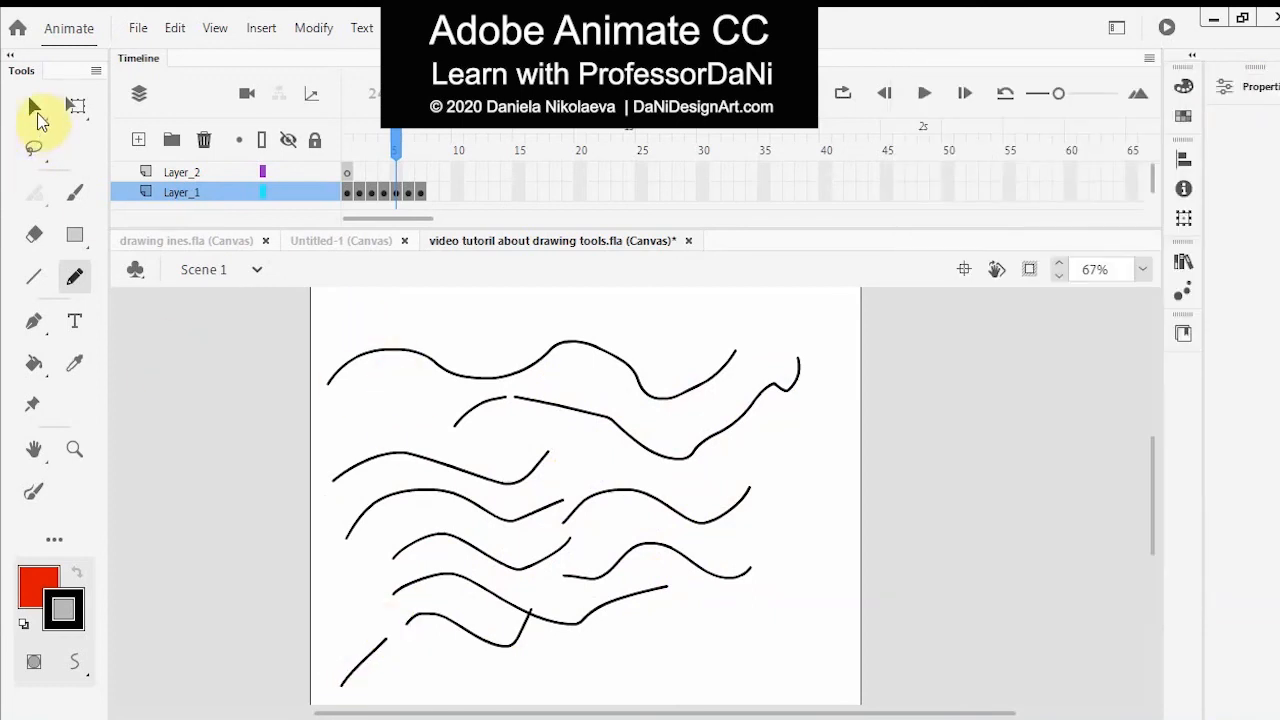
Select the wavy strokes in the upper part of the canvas with the Selection tool and delete them
click(34, 107)
mouse_move(310, 313)
mouse_down()
mouse_move(811, 560)
mouse_move(834, 558)
mouse_up()
key(Delete)
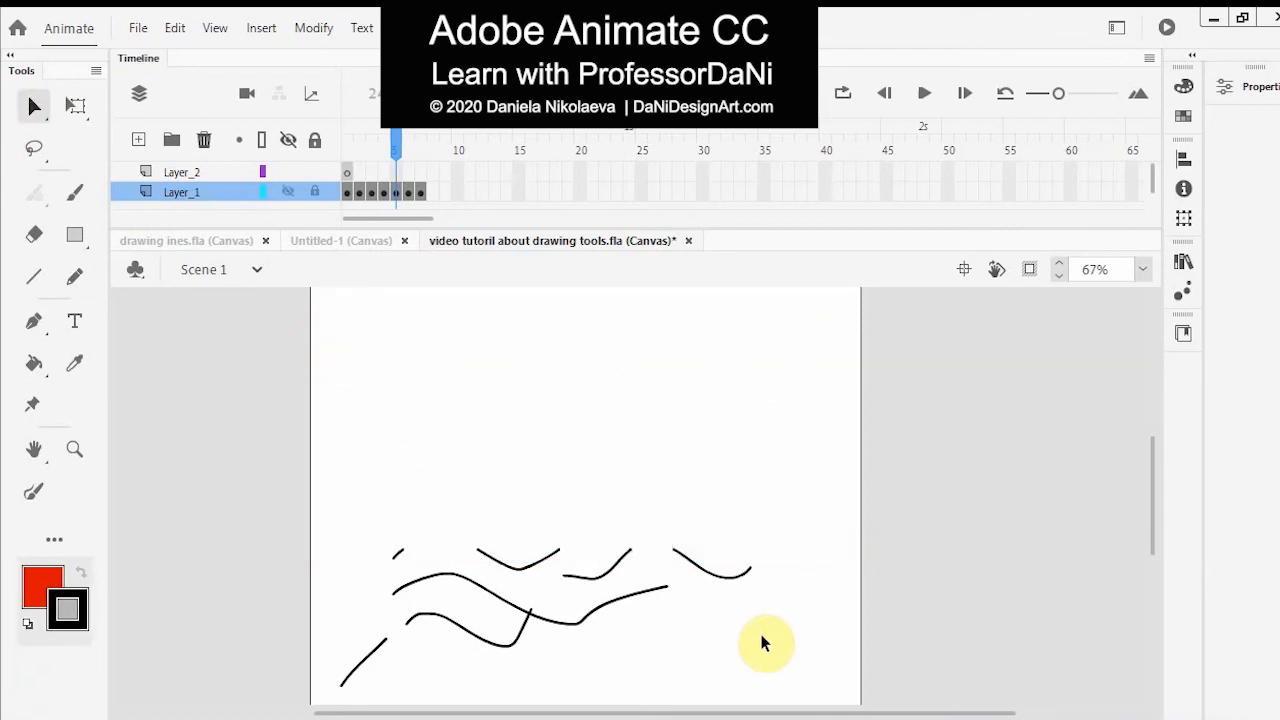
With the Pencil tool, draw a zigzag across the top of the canvas and two parallel horizontal lines below its left half
click(71, 278)
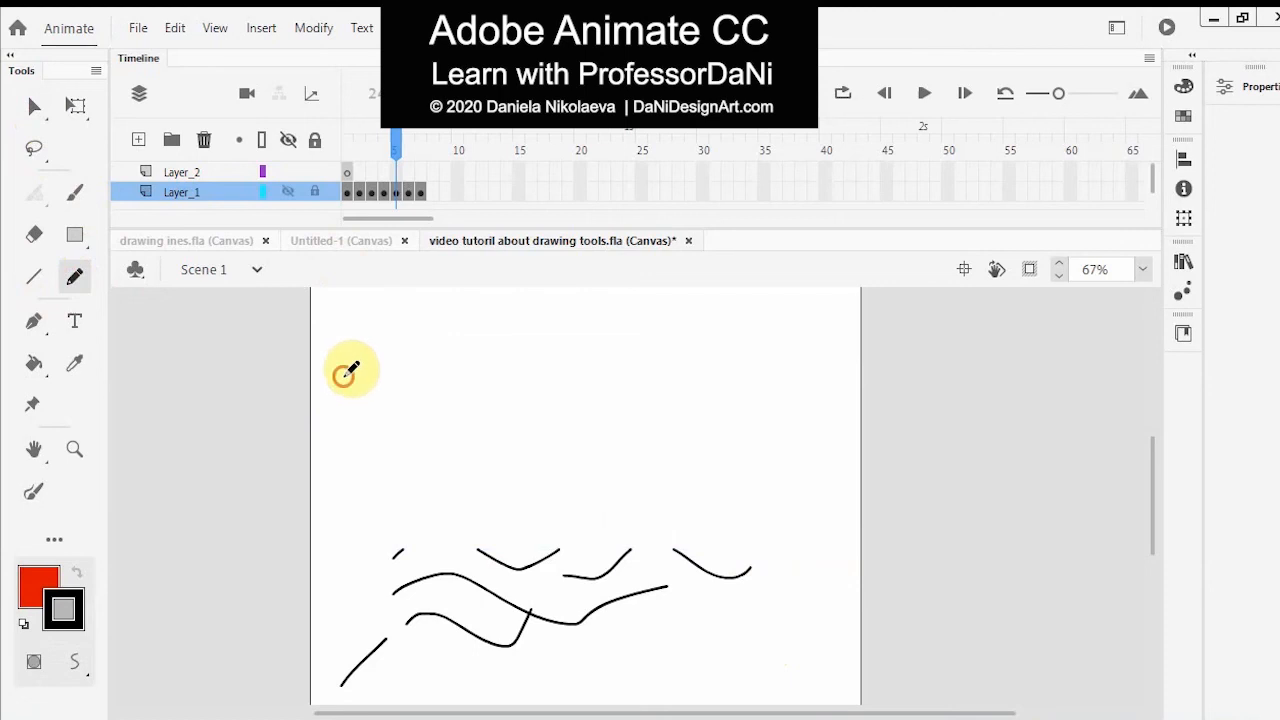
mouse_move(345, 374)
mouse_down()
mouse_move(416, 314)
mouse_move(471, 378)
mouse_move(542, 311)
mouse_move(619, 398)
mouse_move(705, 339)
mouse_move(756, 421)
mouse_move(863, 366)
mouse_up()
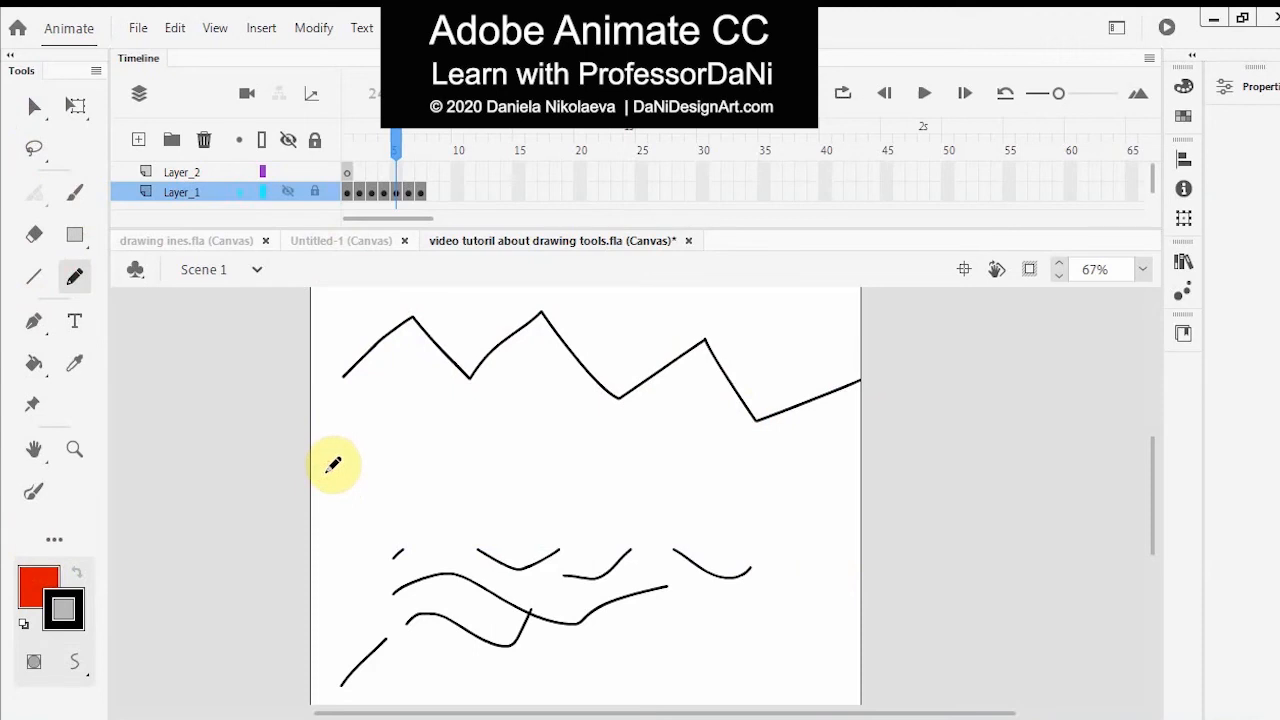
mouse_move(326, 471)
mouse_down()
mouse_move(592, 480)
mouse_move(590, 500)
mouse_up()
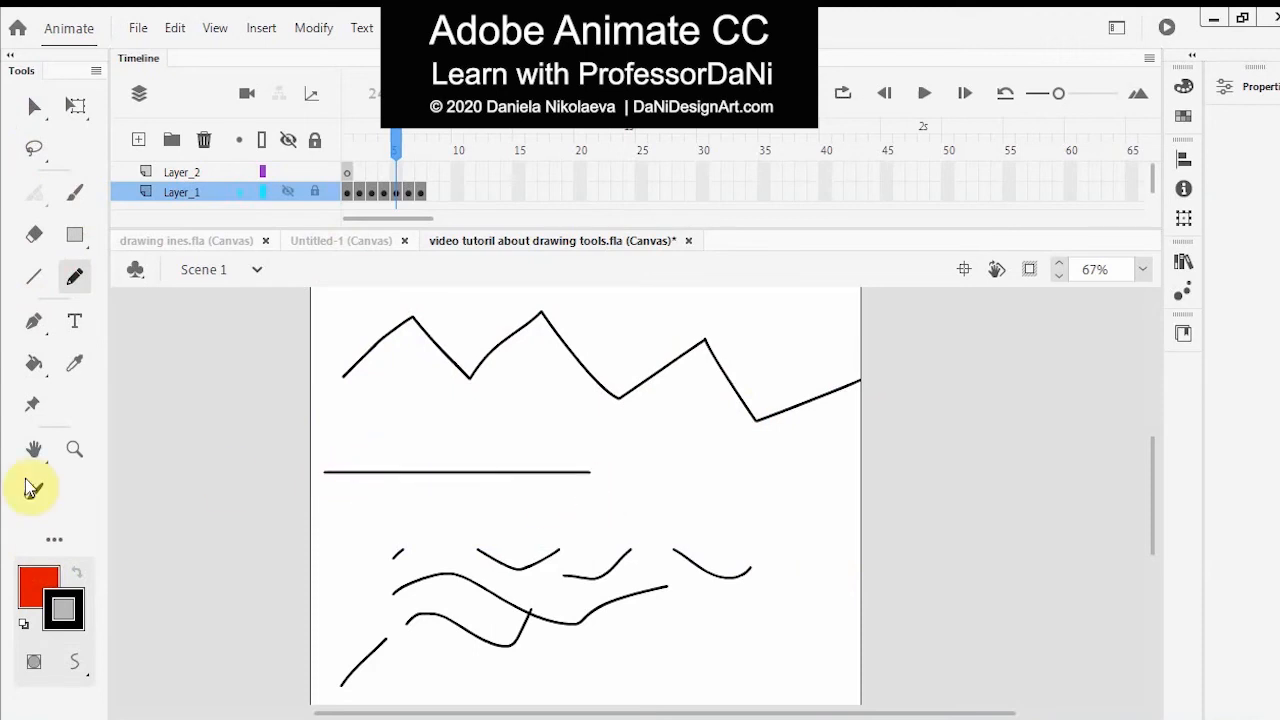
drag(322, 444, 591, 452)
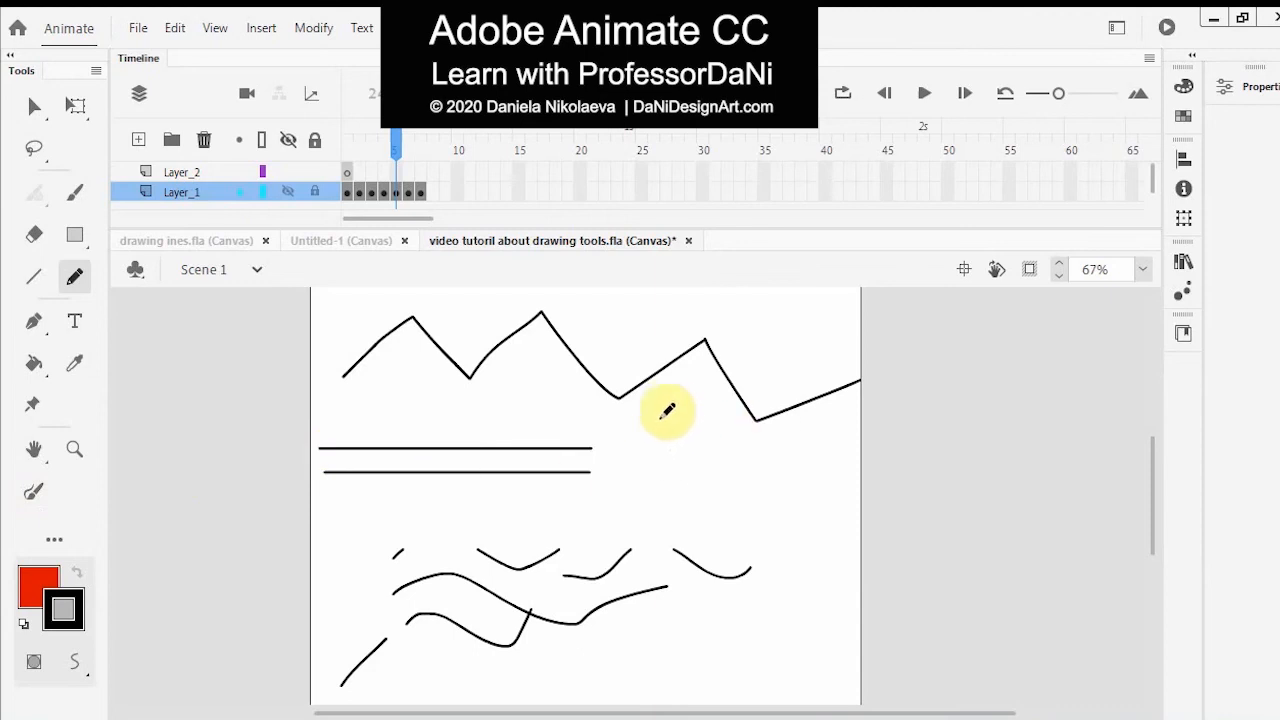
Draw a grid of four vertical lines crossed by two horizontal lines below the right part of the zigzag
mouse_move(661, 410)
mouse_down()
mouse_move(655, 526)
mouse_move(689, 469)
mouse_move(688, 530)
mouse_up()
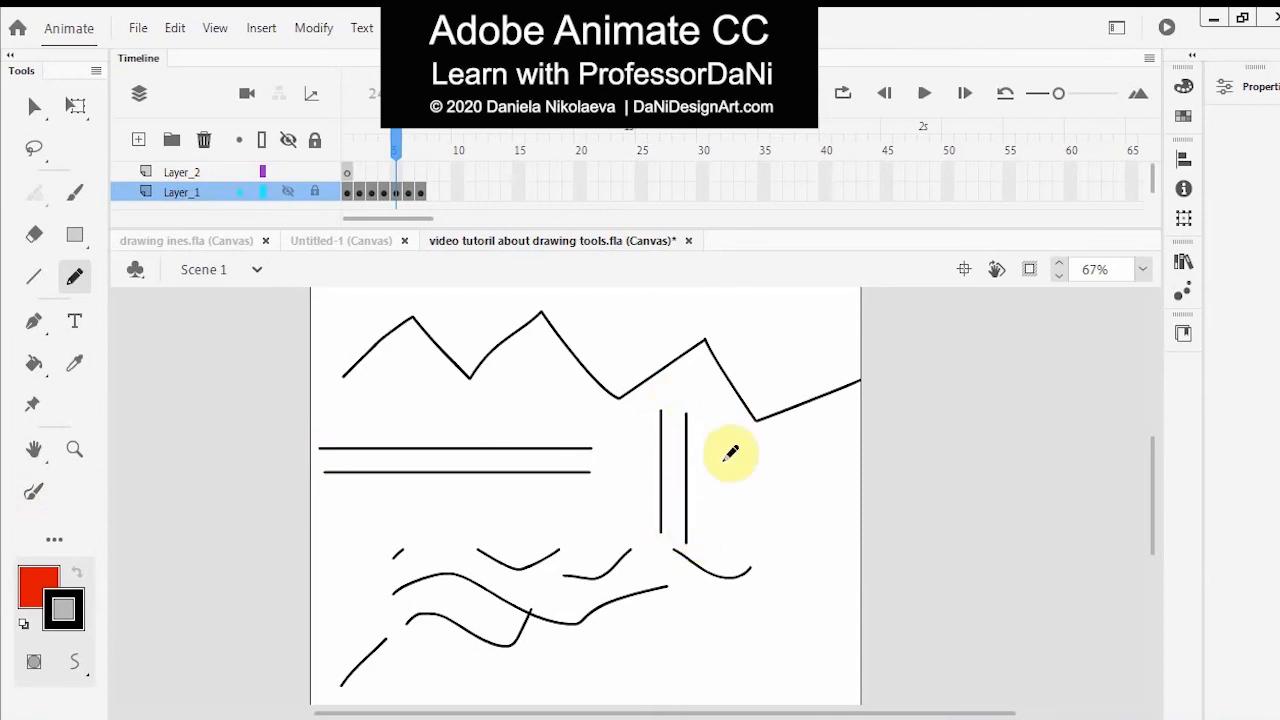
drag(714, 418, 714, 548)
drag(754, 424, 754, 548)
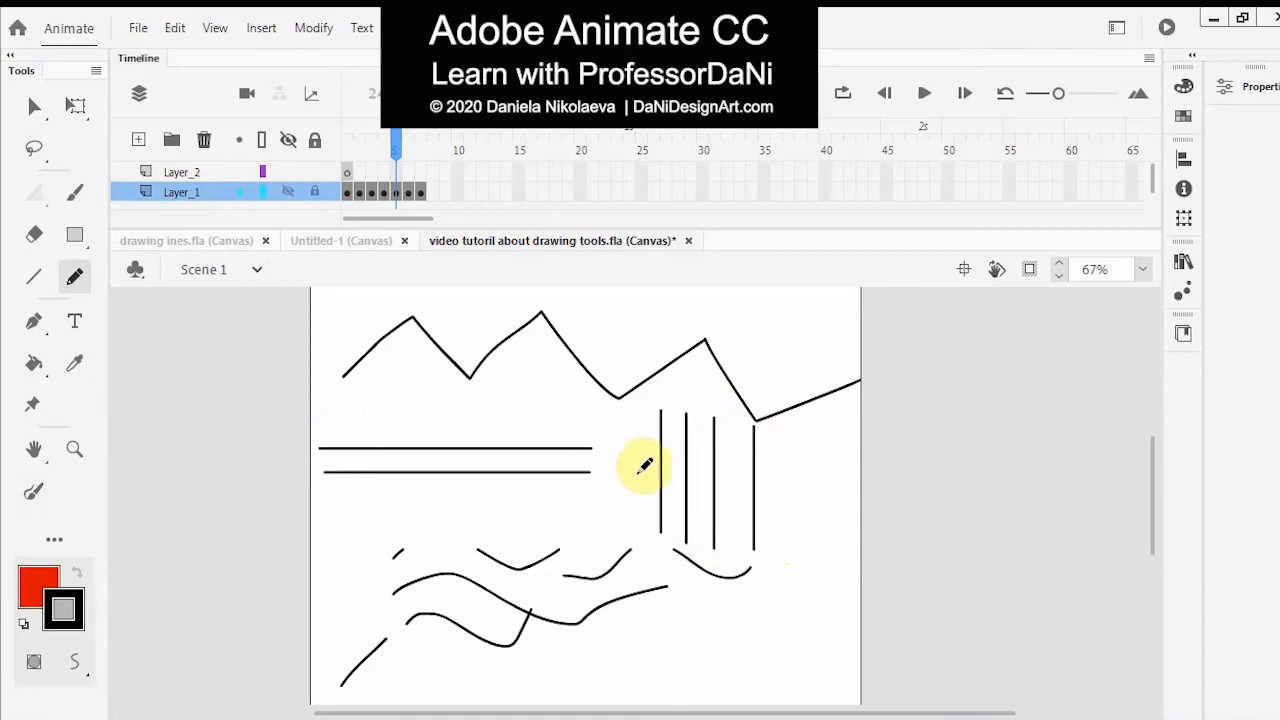
drag(628, 474, 826, 474)
drag(624, 511, 811, 510)
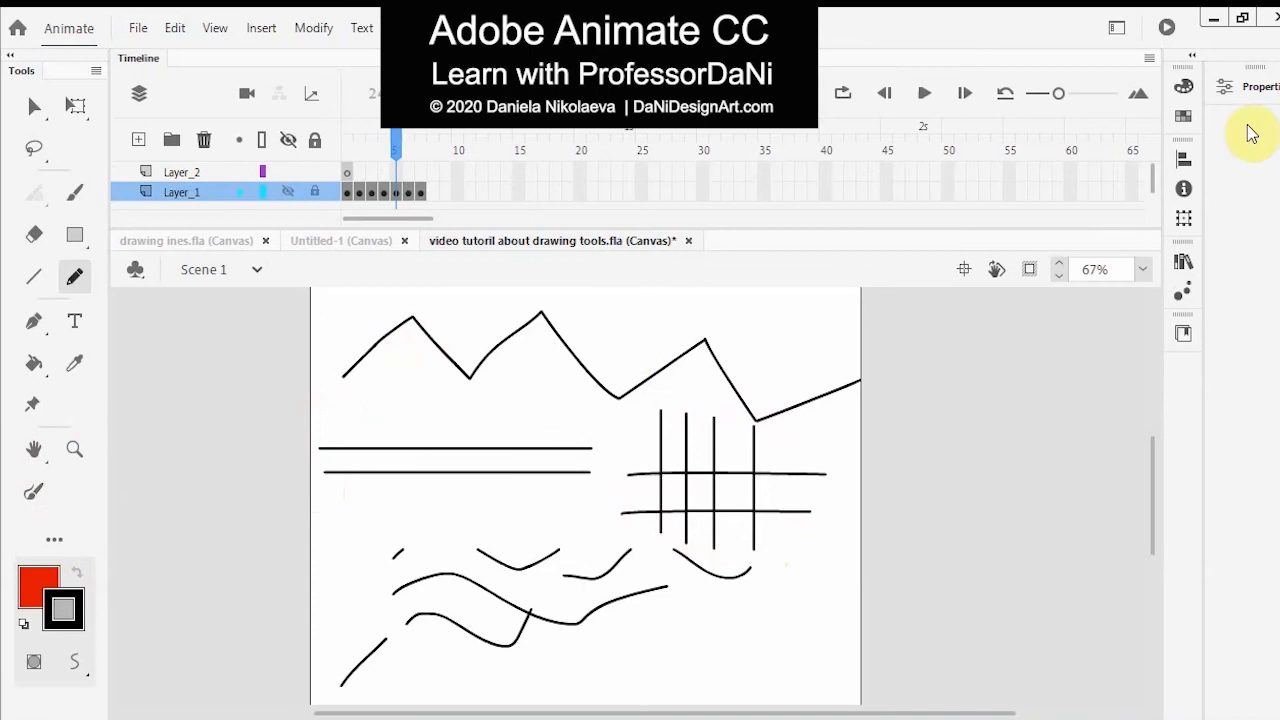
Reselect the Smooth pencil mode and draw a wavy curve between the zigzag and the two parallel horizontal lines
click(1252, 90)
click(972, 213)
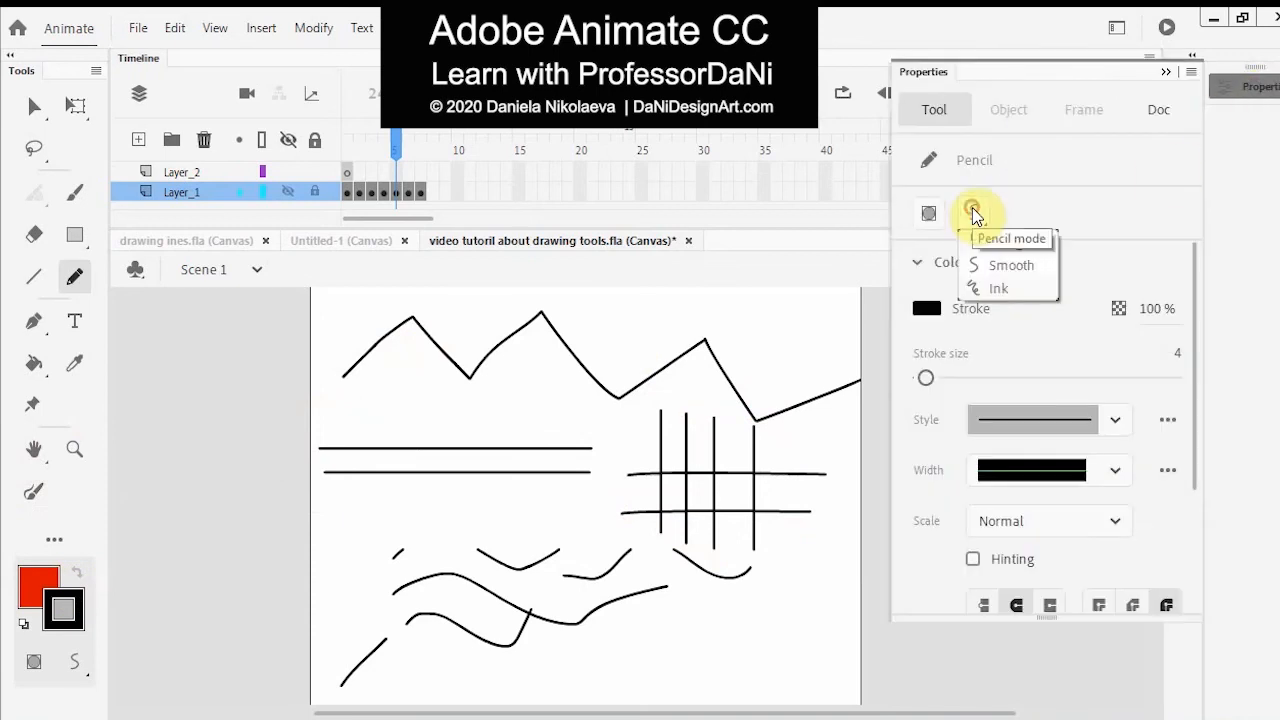
click(1003, 263)
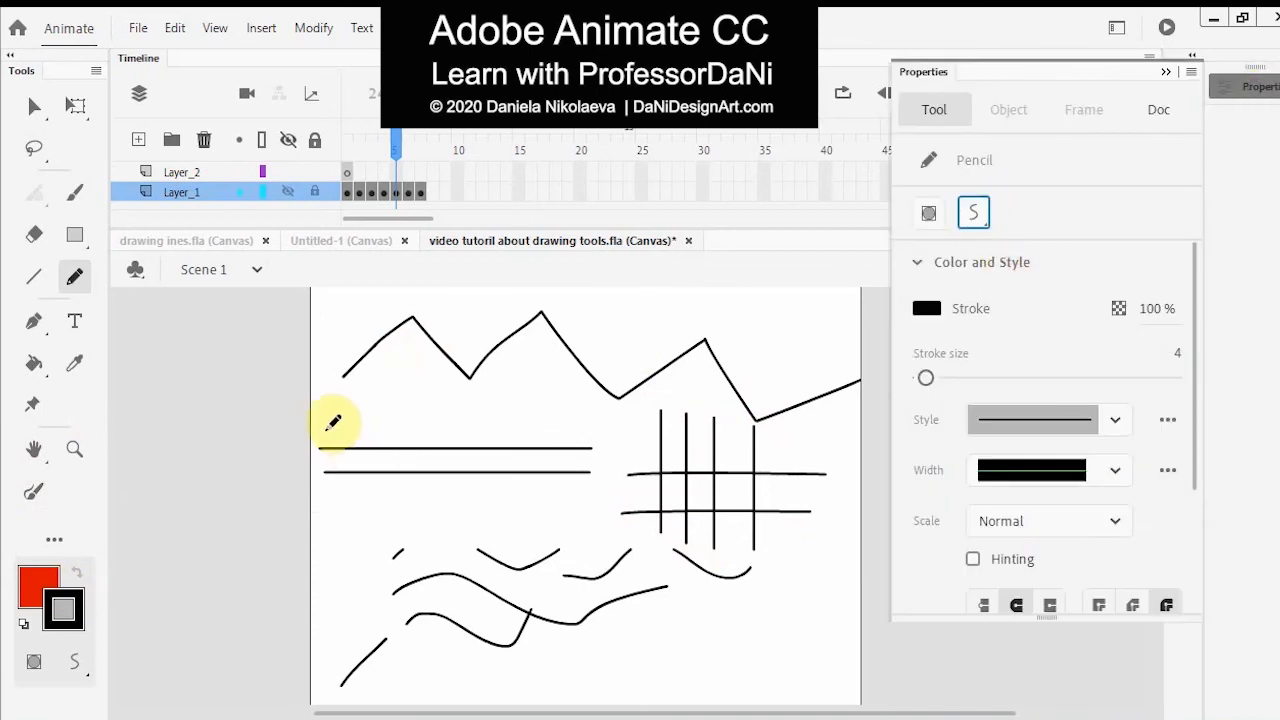
mouse_move(323, 430)
mouse_down()
mouse_move(408, 403)
mouse_move(497, 405)
mouse_up()
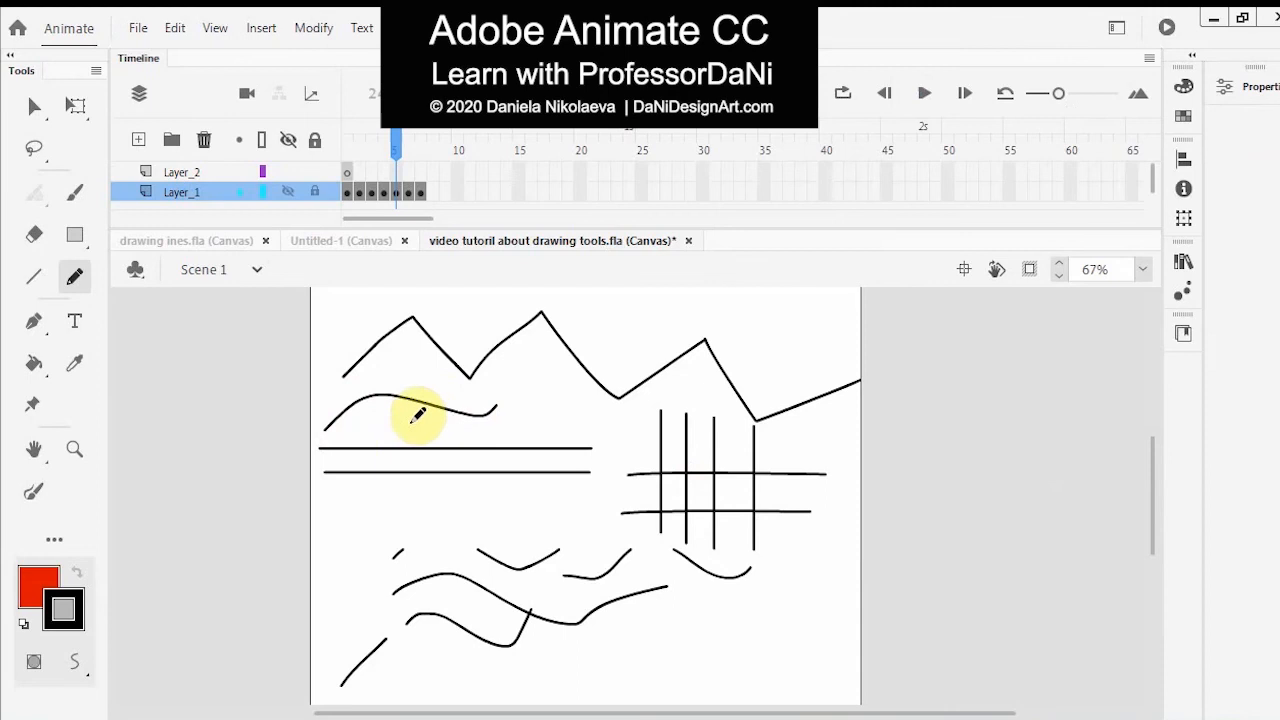
Draw a second wavy curve just above the two parallel horizontal lines and move the playhead to frame 6 with the Brush tool notes
mouse_move(407, 424)
mouse_down()
mouse_move(482, 431)
mouse_move(592, 383)
mouse_up()
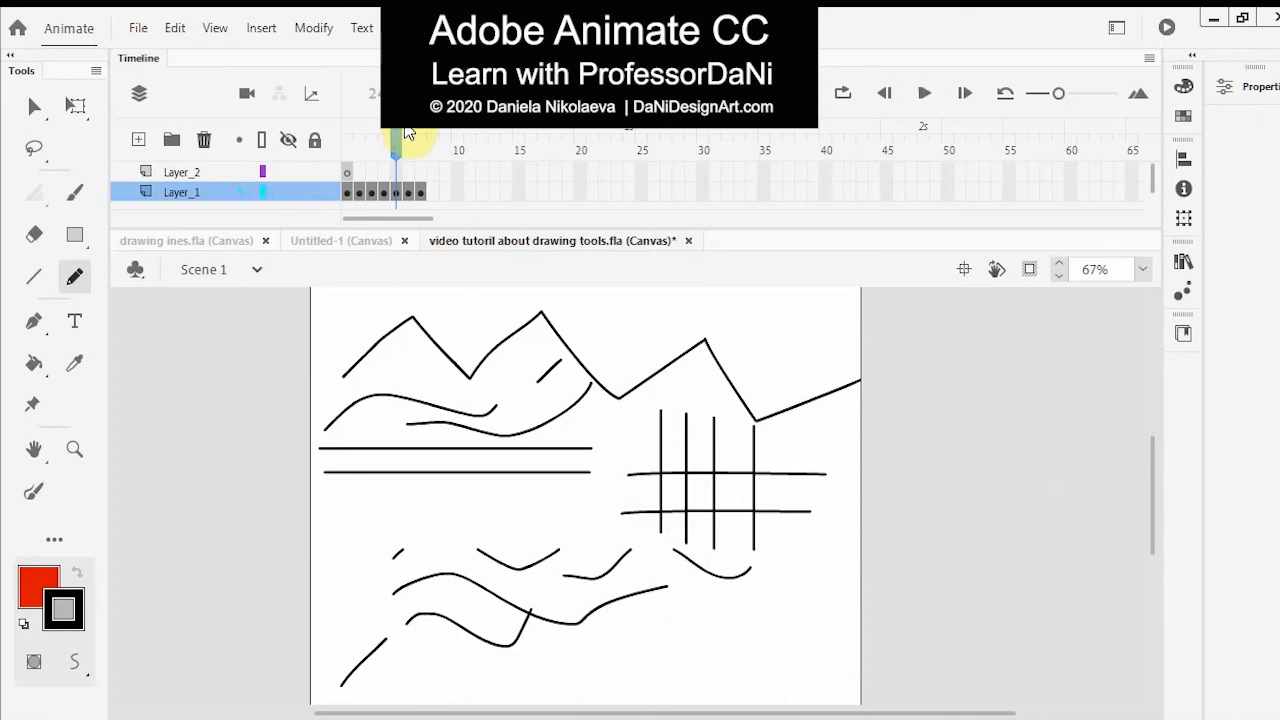
drag(395, 140, 415, 140)
drag(420, 145, 405, 145)
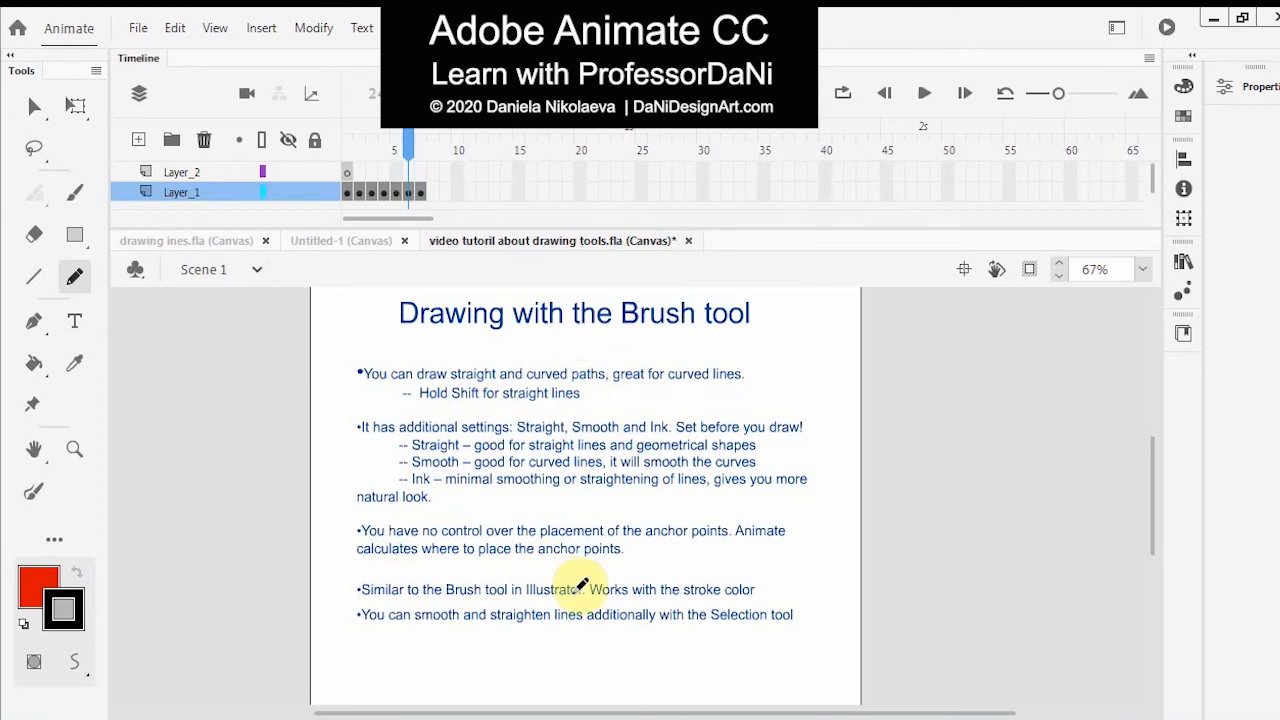
On the empty frame 7, choose the Paint Brush tool and set its mode to Smooth
click(78, 196)
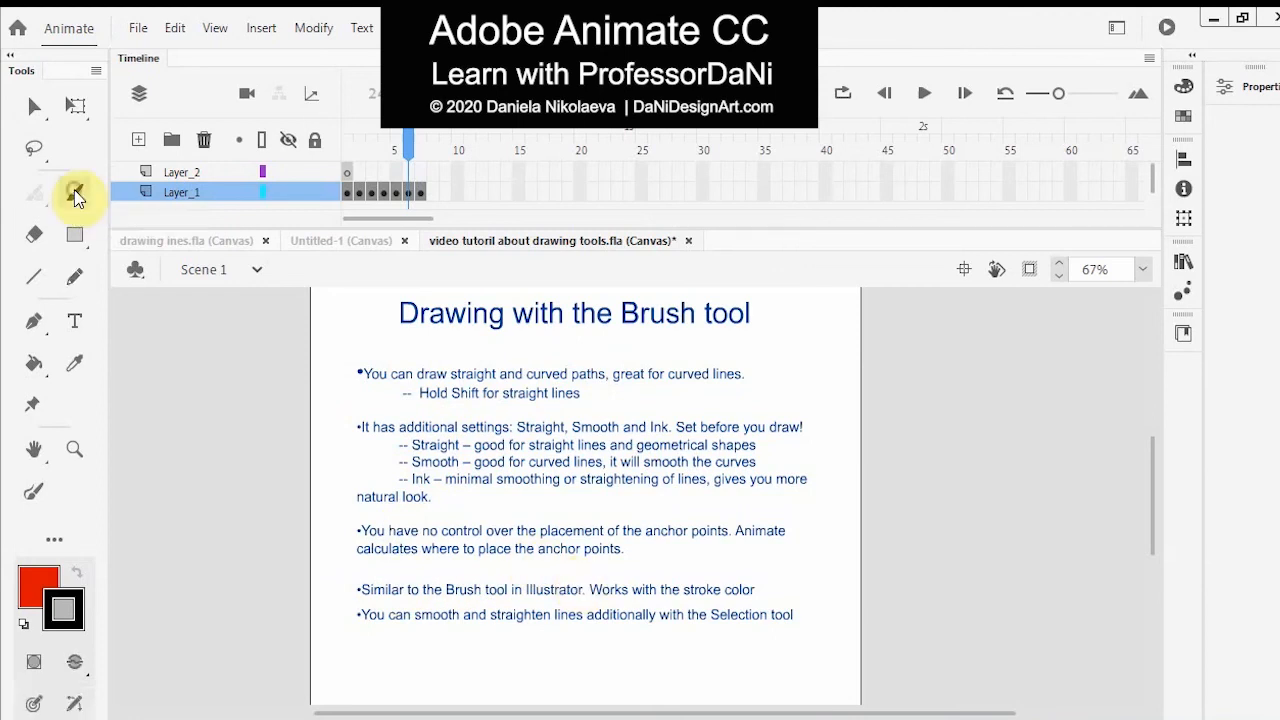
click(31, 489)
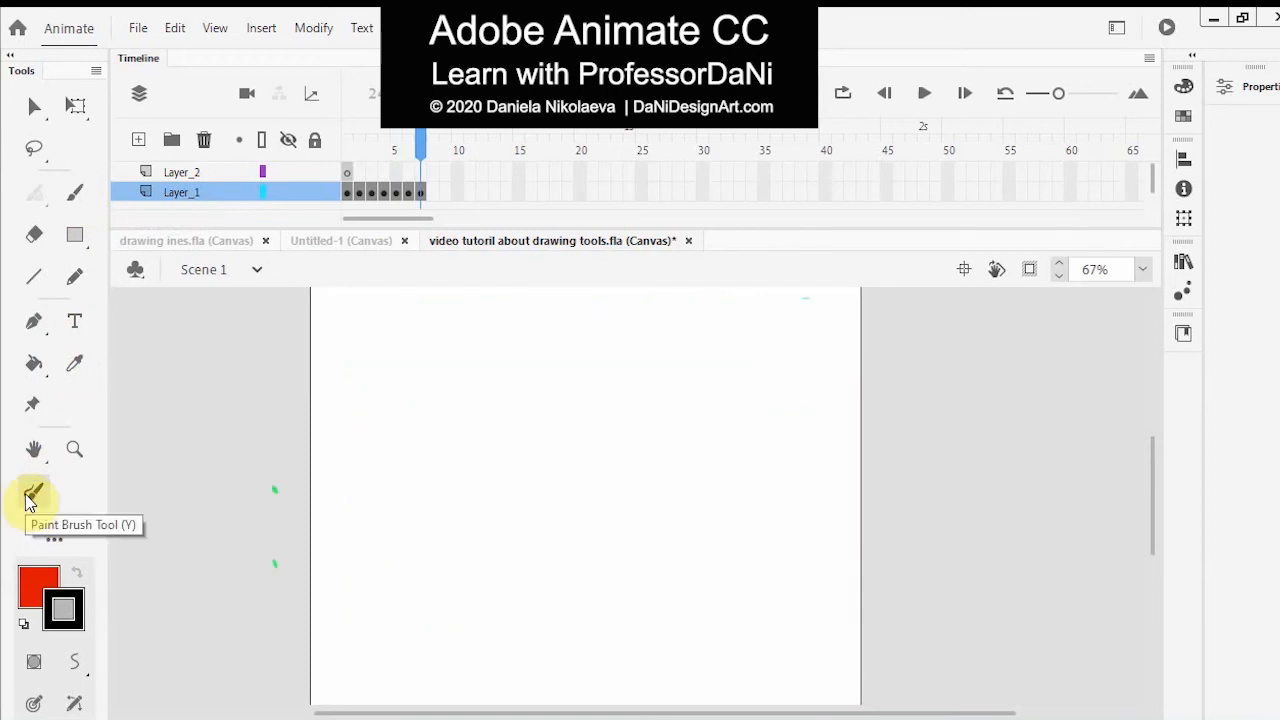
click(1248, 87)
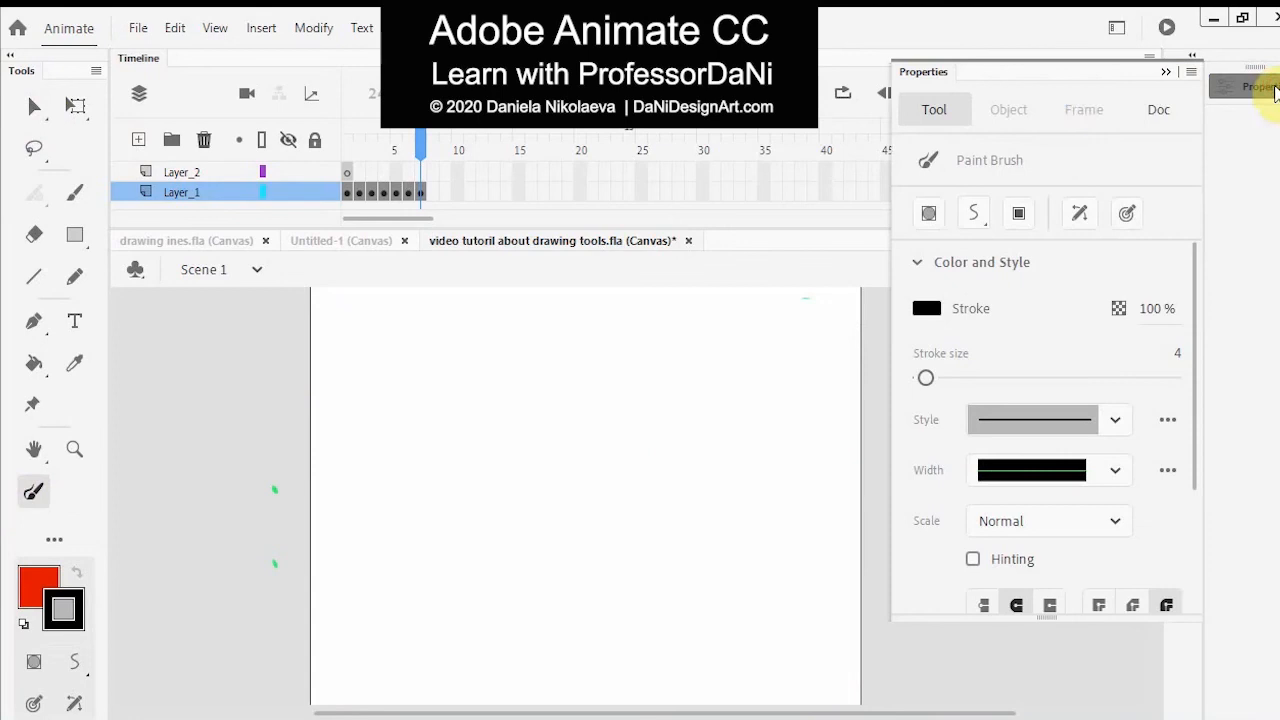
click(977, 215)
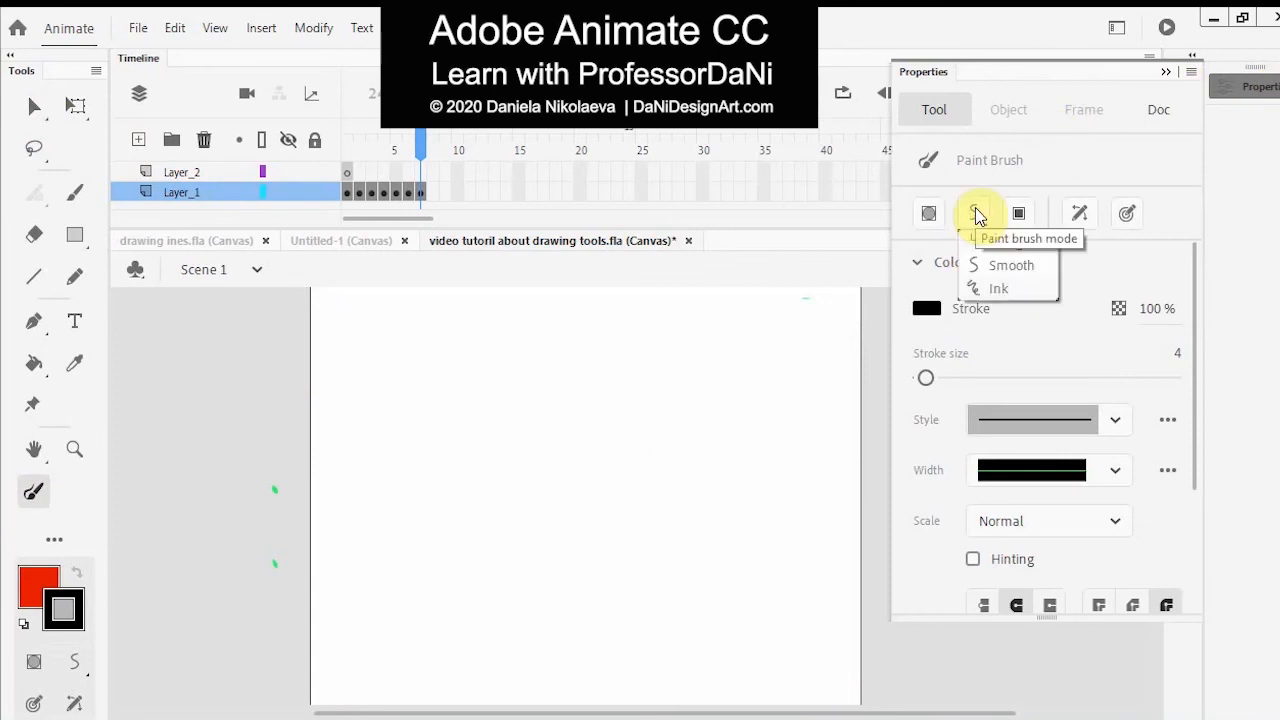
click(1005, 268)
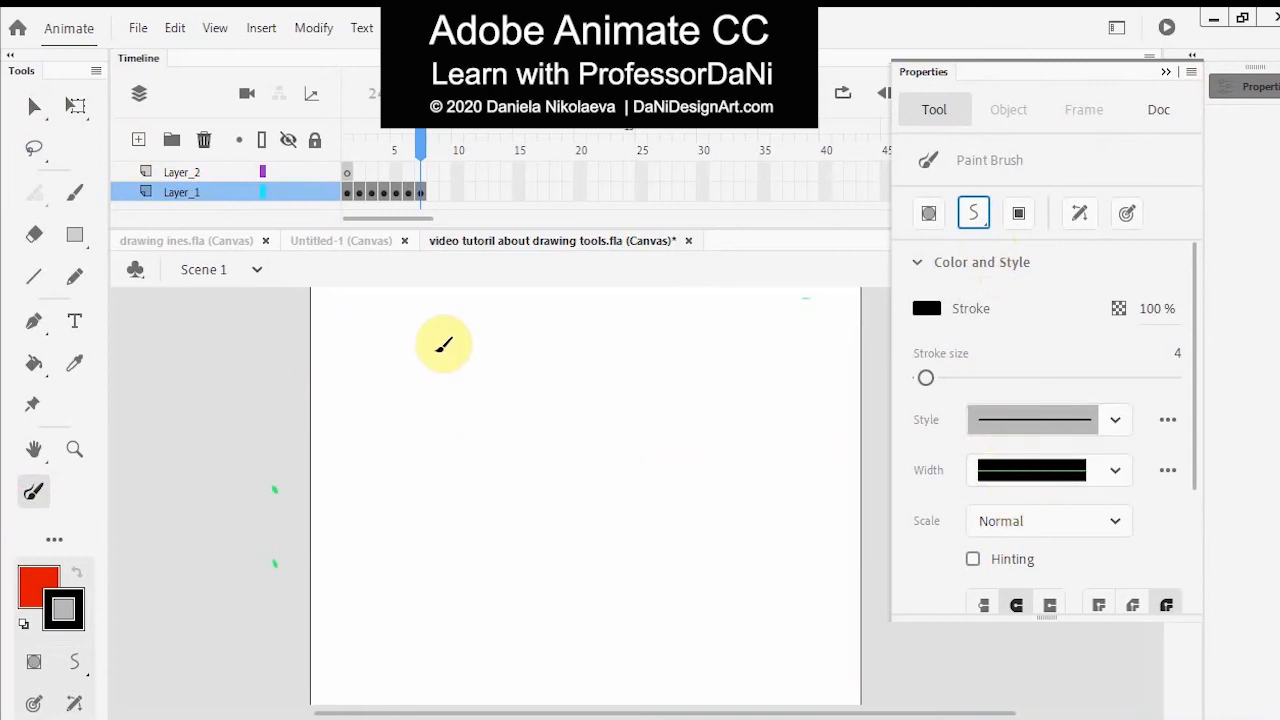
Draw two long wavy black strokes, one below the other, across the upper part of the canvas
click(343, 375)
mouse_move(343, 375)
mouse_down()
mouse_move(418, 316)
mouse_move(495, 358)
mouse_move(578, 370)
mouse_move(680, 328)
mouse_move(751, 386)
mouse_move(793, 397)
mouse_up()
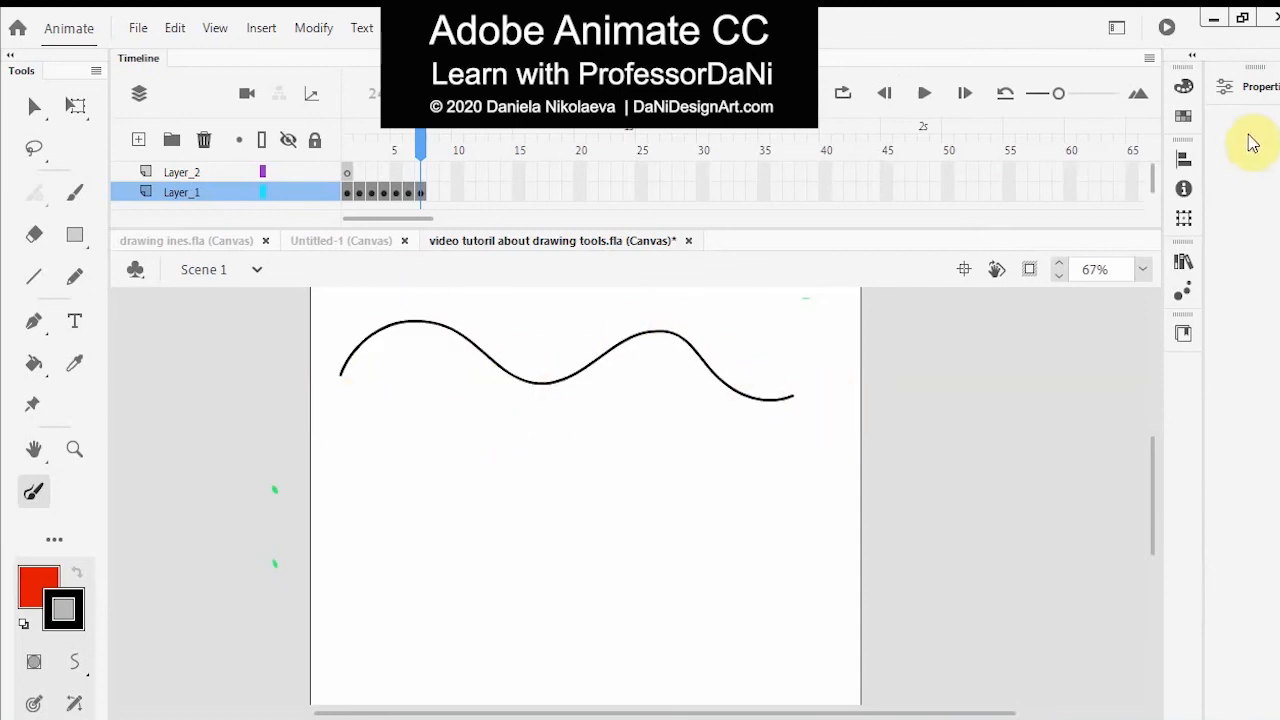
click(1247, 87)
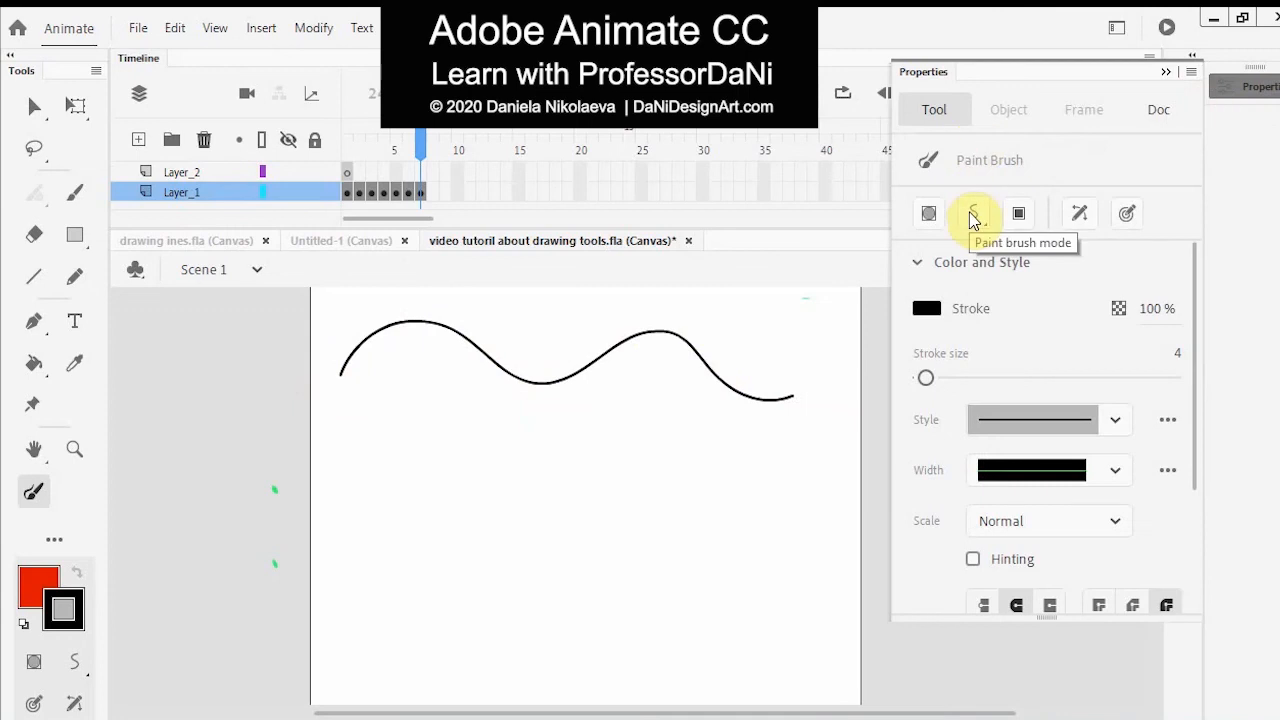
mouse_move(330, 432)
mouse_down()
mouse_move(360, 405)
mouse_move(461, 368)
mouse_move(511, 400)
mouse_move(610, 423)
mouse_move(675, 395)
mouse_move(743, 425)
mouse_move(800, 429)
mouse_move(846, 407)
mouse_up()
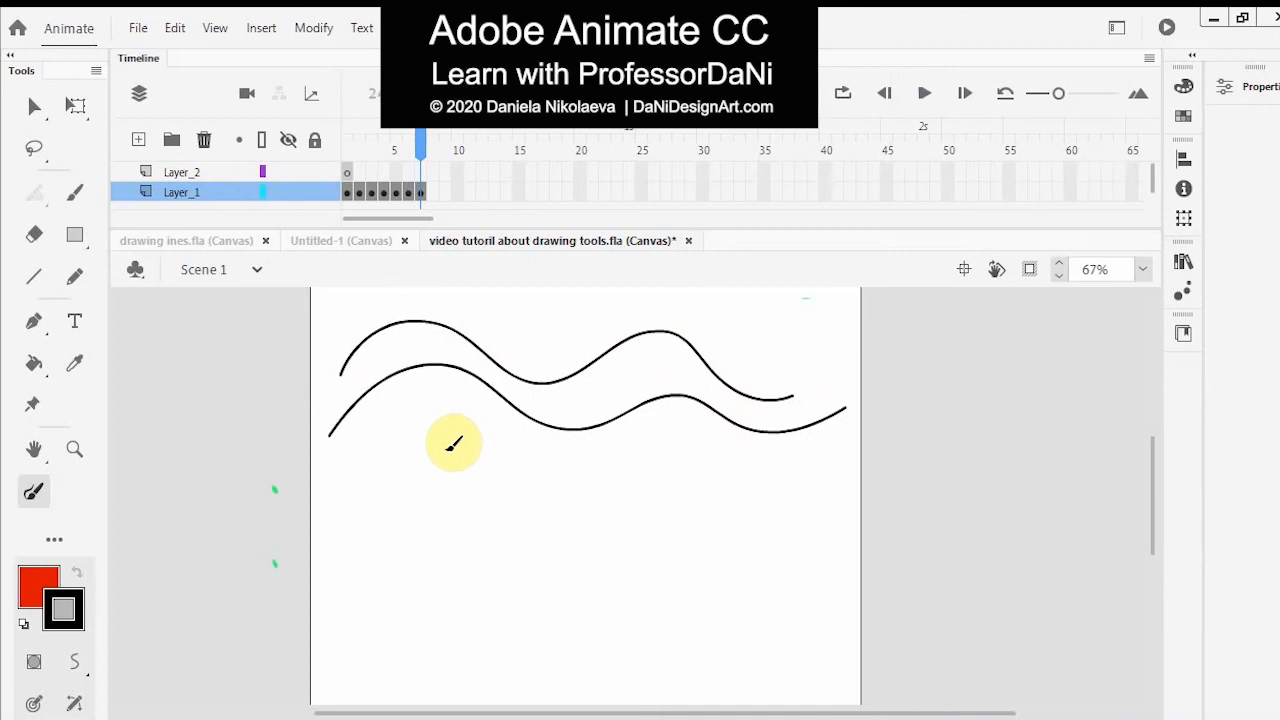
Set the brush's width profile to the lens shape tapered at both ends and draw two wavy strokes below the existing ones
click(1262, 87)
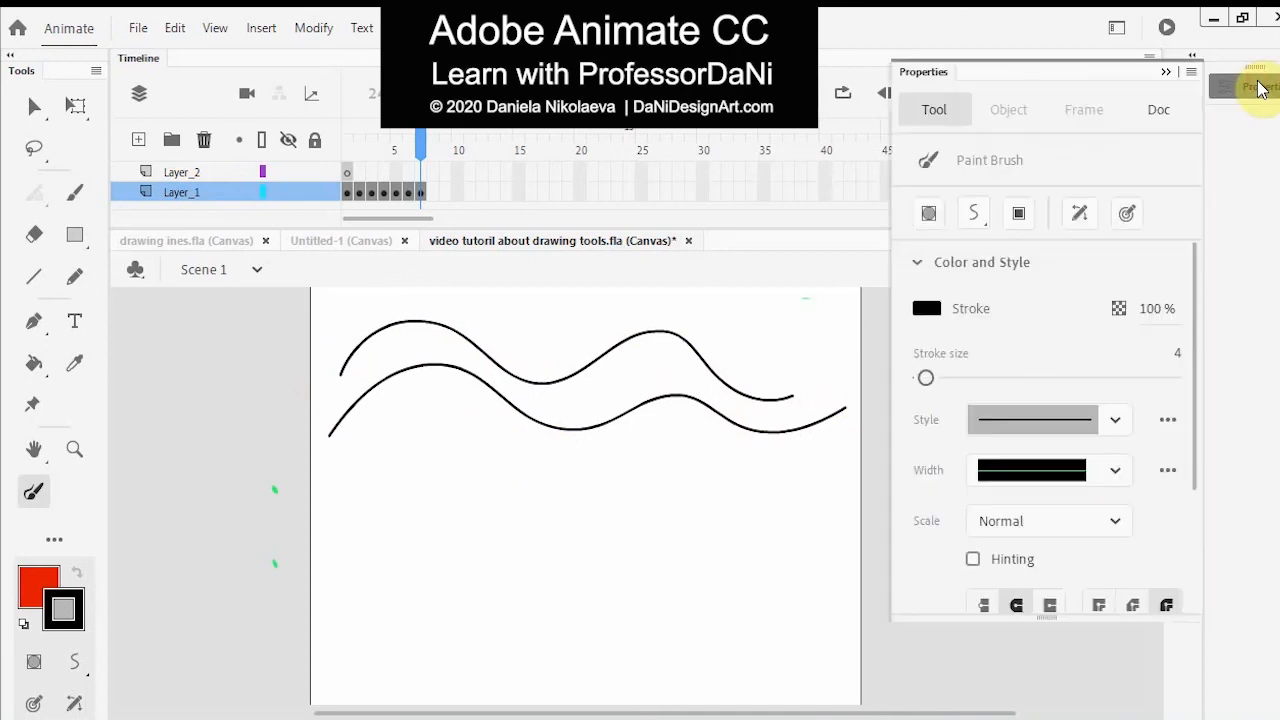
click(1113, 470)
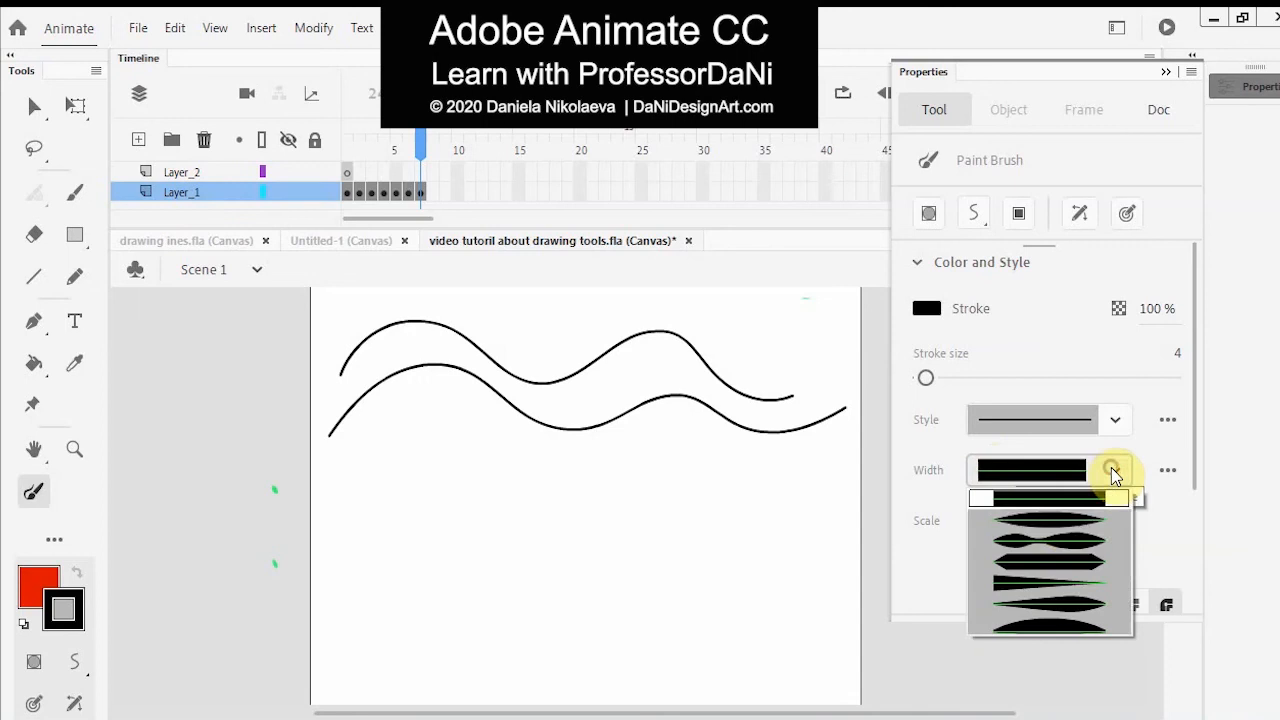
click(1061, 521)
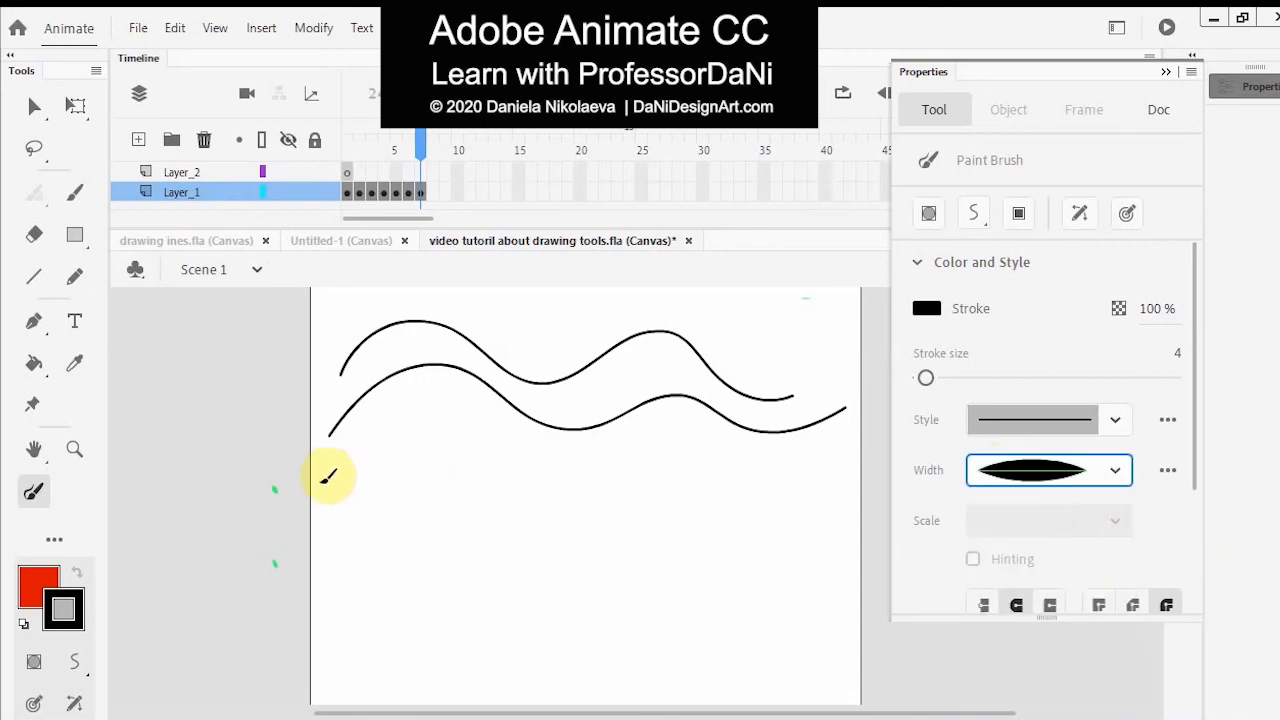
mouse_move(318, 481)
mouse_down()
mouse_move(372, 440)
mouse_move(580, 486)
mouse_move(774, 466)
mouse_move(840, 481)
mouse_up()
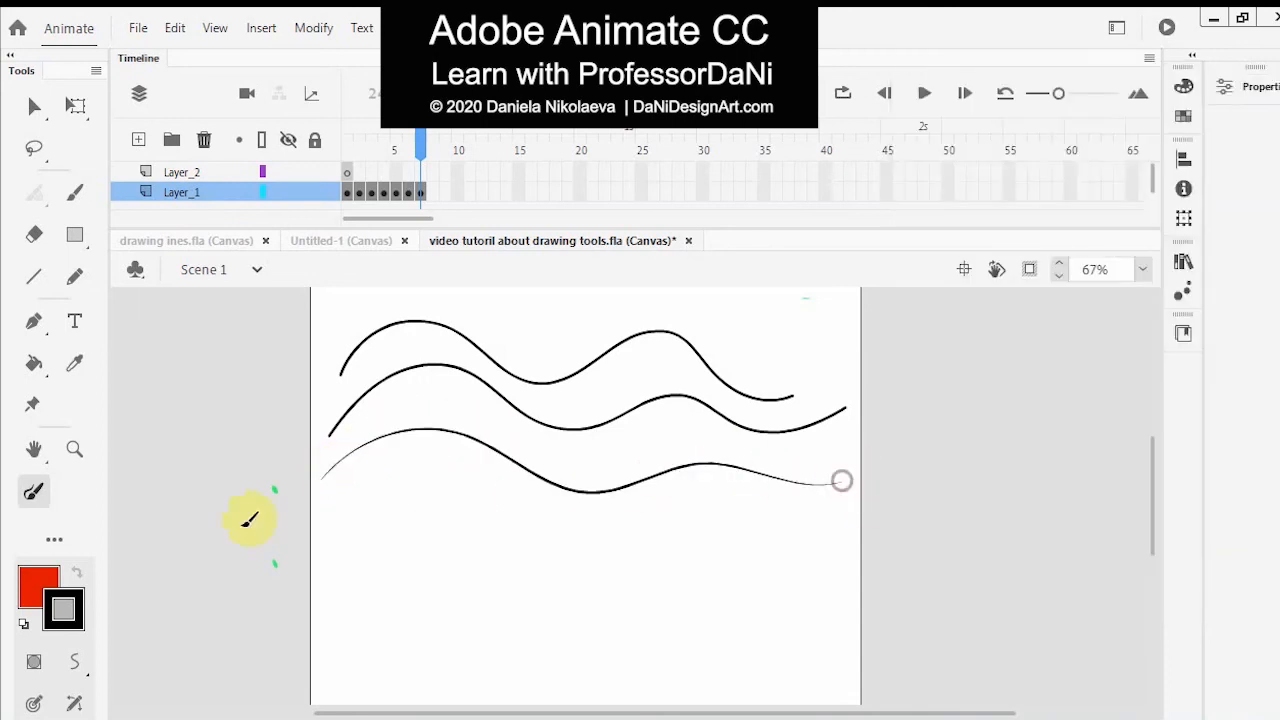
mouse_move(328, 508)
mouse_down()
mouse_move(371, 483)
mouse_move(566, 543)
mouse_move(741, 492)
mouse_up()
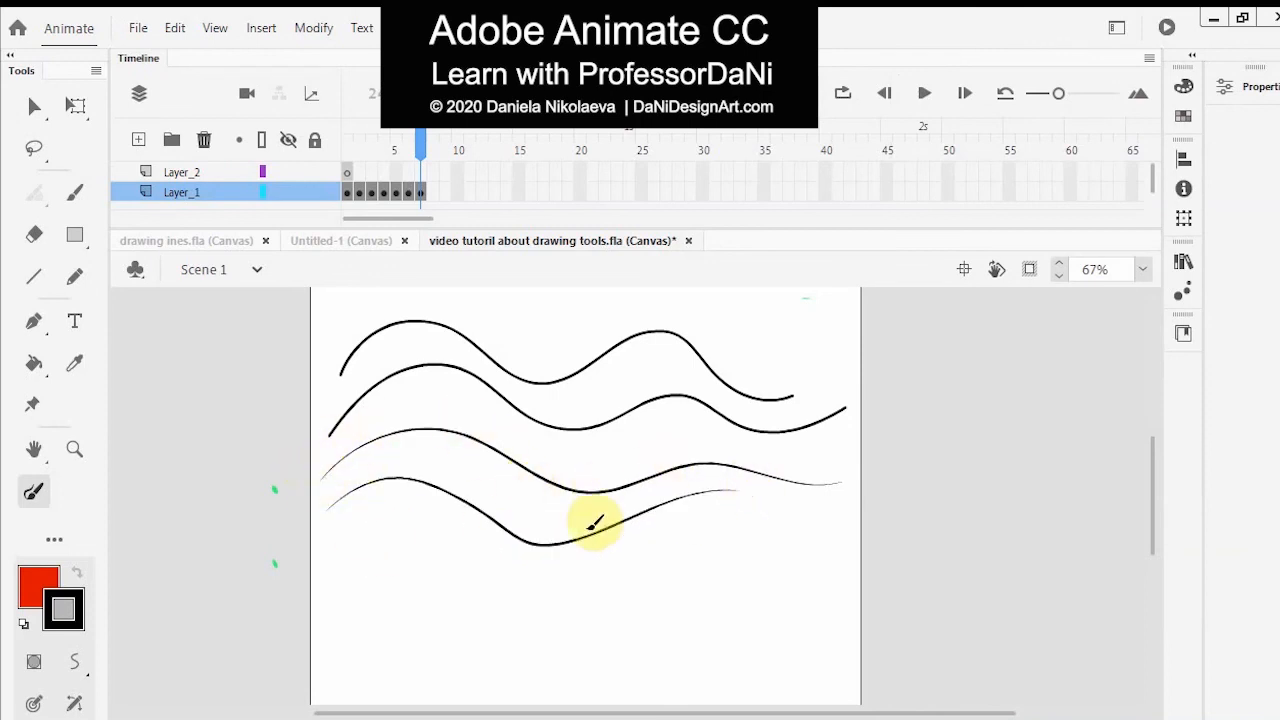
Set the stroke size to 10 and draw three thicker tapered wavy strokes across the lower part of the canvas
click(1245, 87)
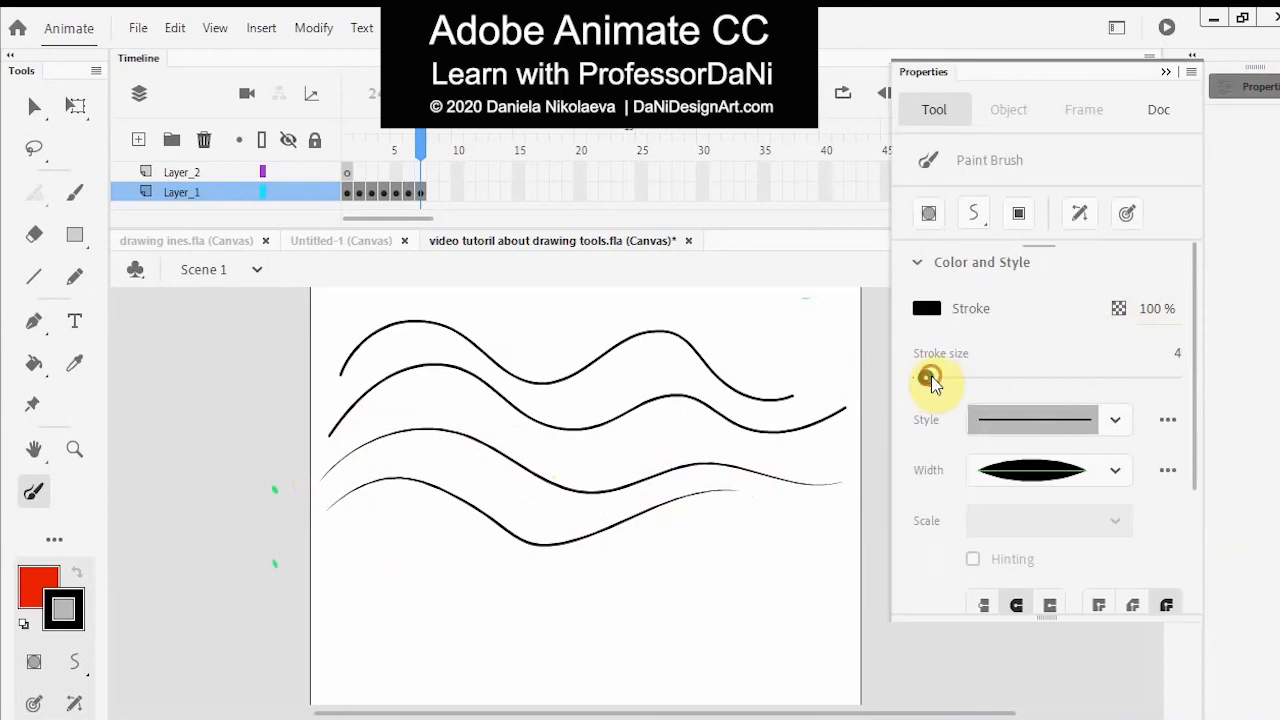
drag(927, 378, 932, 376)
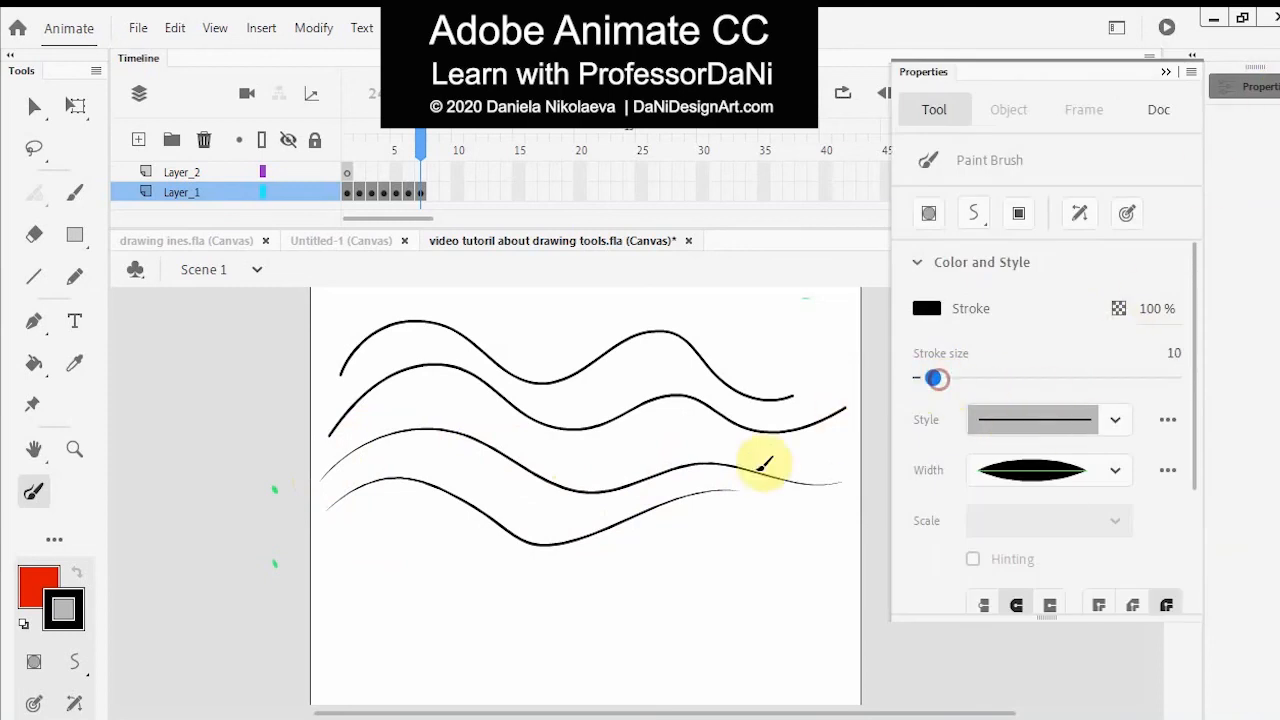
mouse_move(337, 581)
mouse_down()
mouse_move(432, 539)
mouse_move(502, 574)
mouse_move(658, 552)
mouse_up()
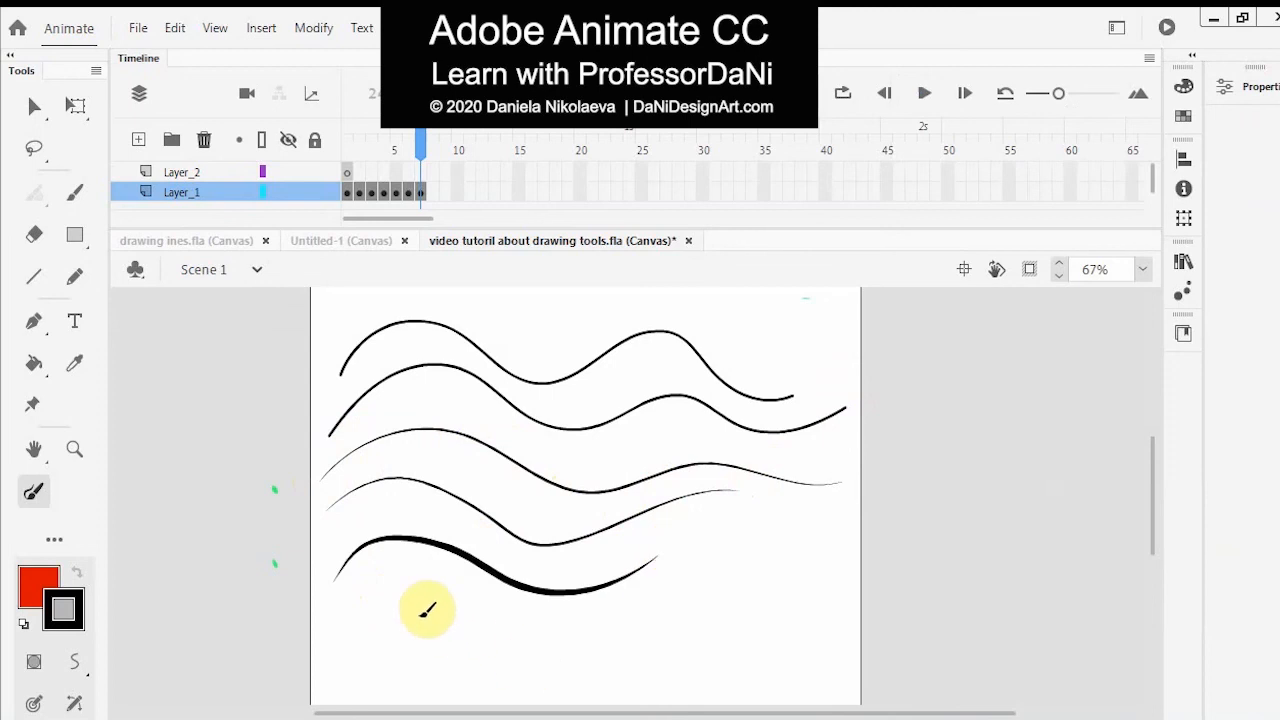
mouse_move(386, 603)
mouse_down()
mouse_move(467, 582)
mouse_move(544, 623)
mouse_move(668, 566)
mouse_up()
mouse_move(420, 638)
mouse_down()
mouse_move(496, 627)
mouse_move(611, 669)
mouse_move(733, 577)
mouse_up()
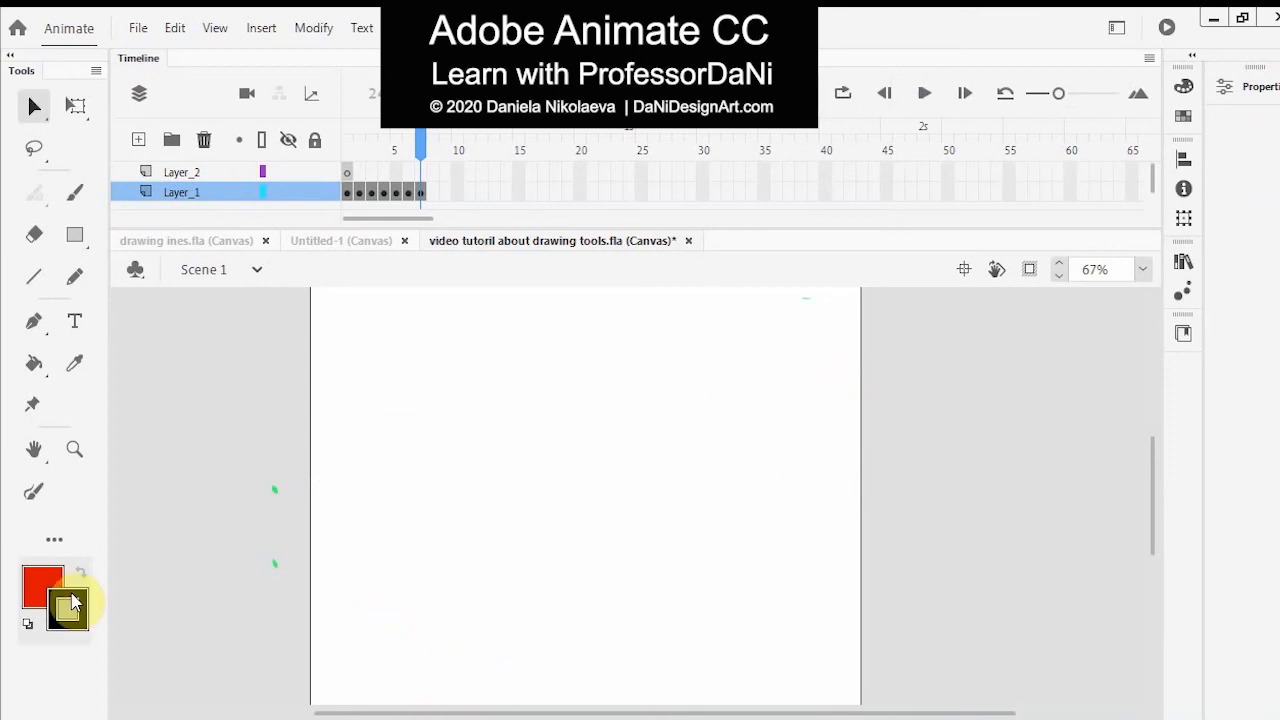
Set the stroke color to blue and the Paint Brush stroke size to 18
click(72, 603)
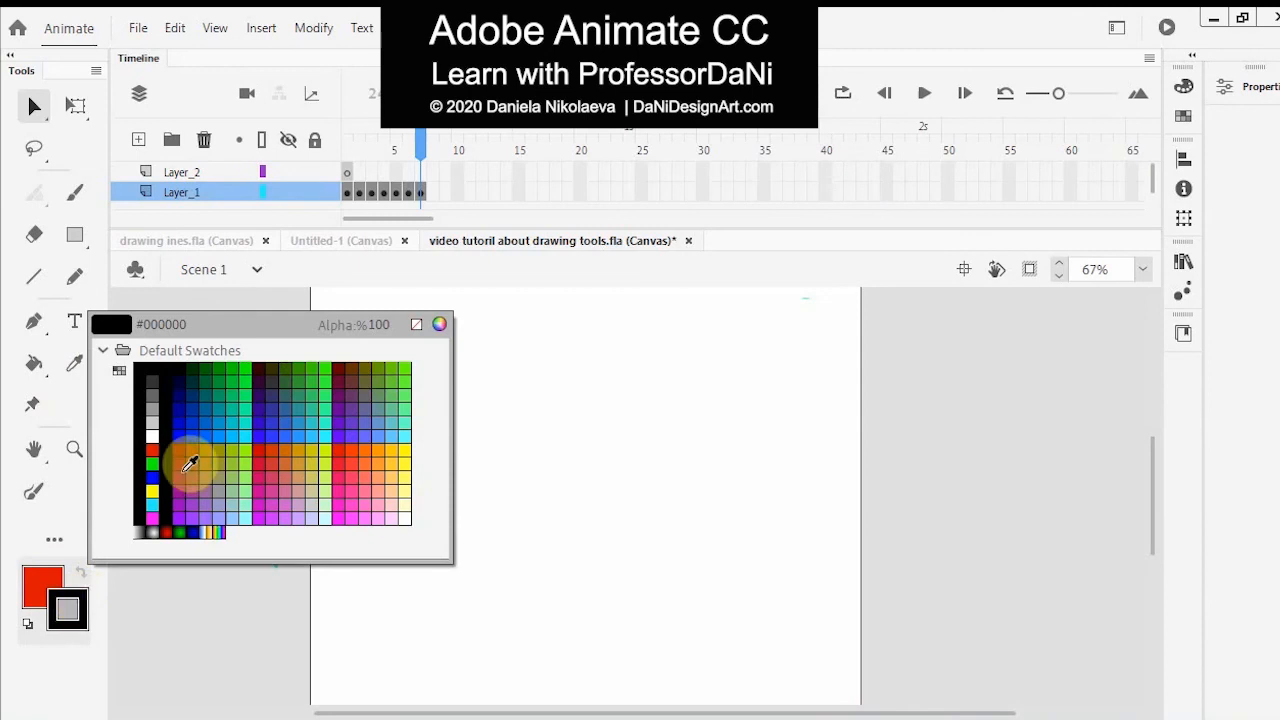
click(277, 412)
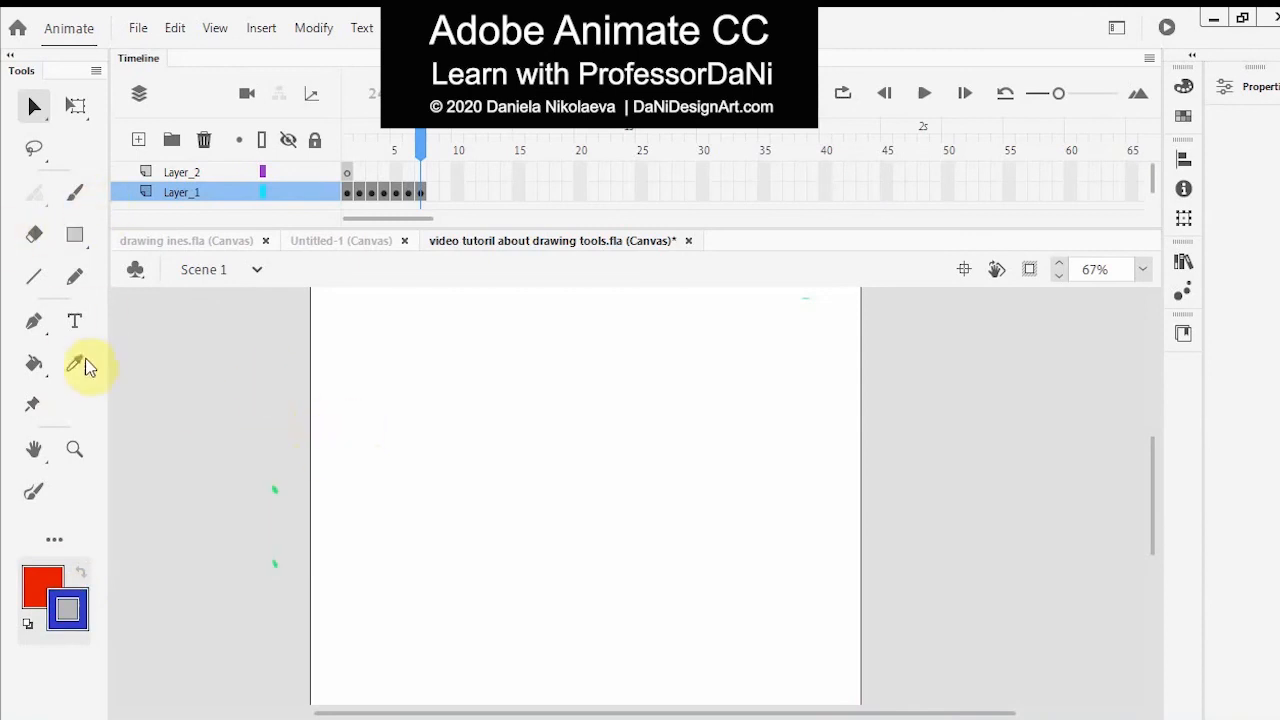
click(28, 492)
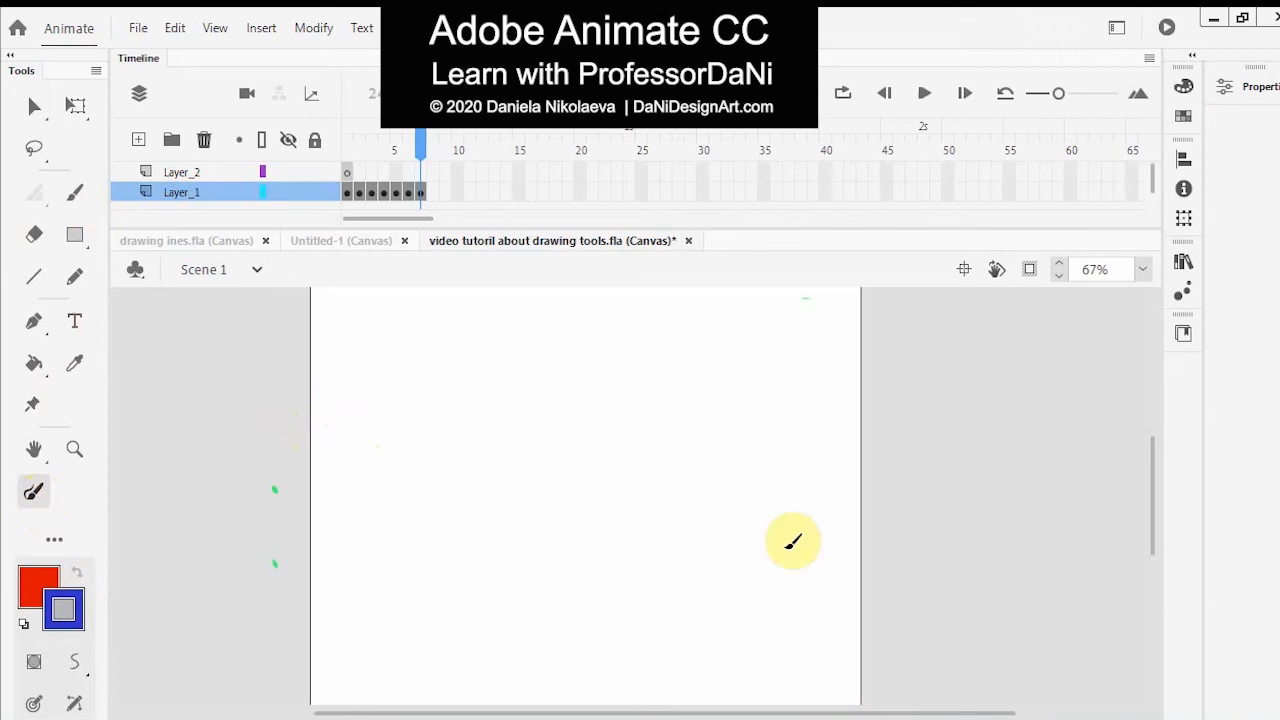
click(1250, 86)
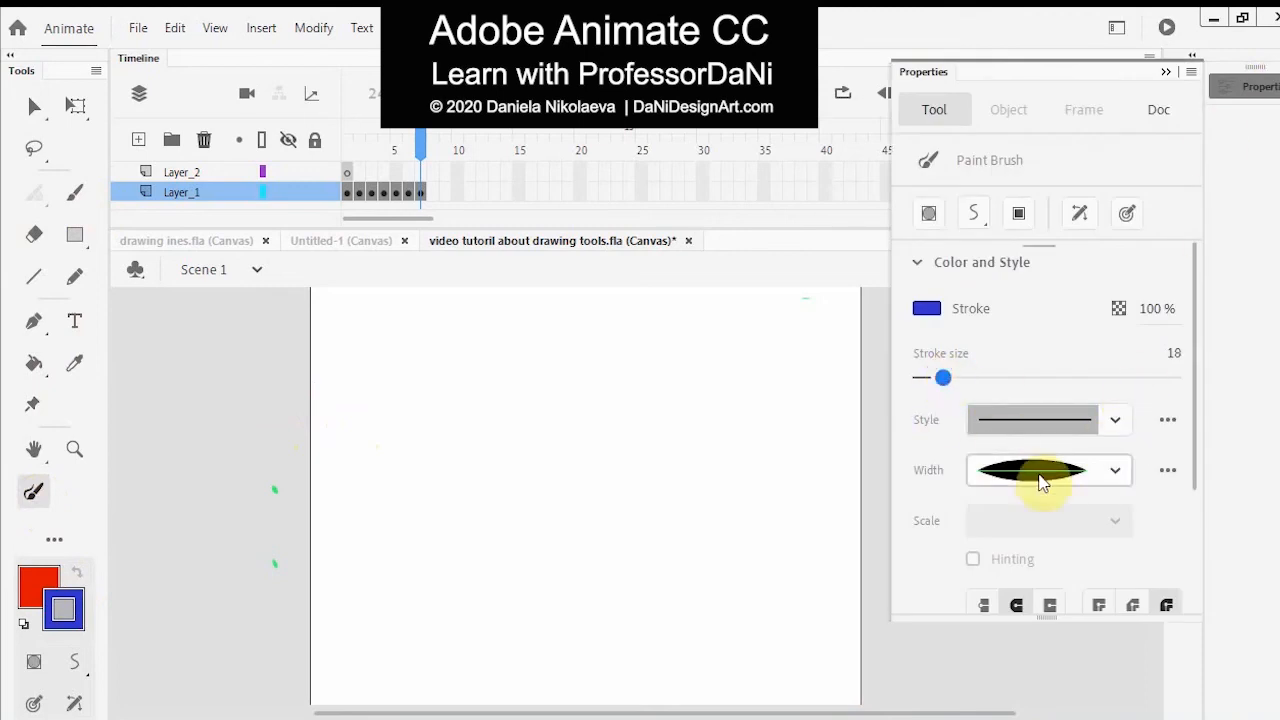
Set the stroke's opacity to 50% and draw four semi-transparent wavy blue strokes across the canvas
click(1155, 309)
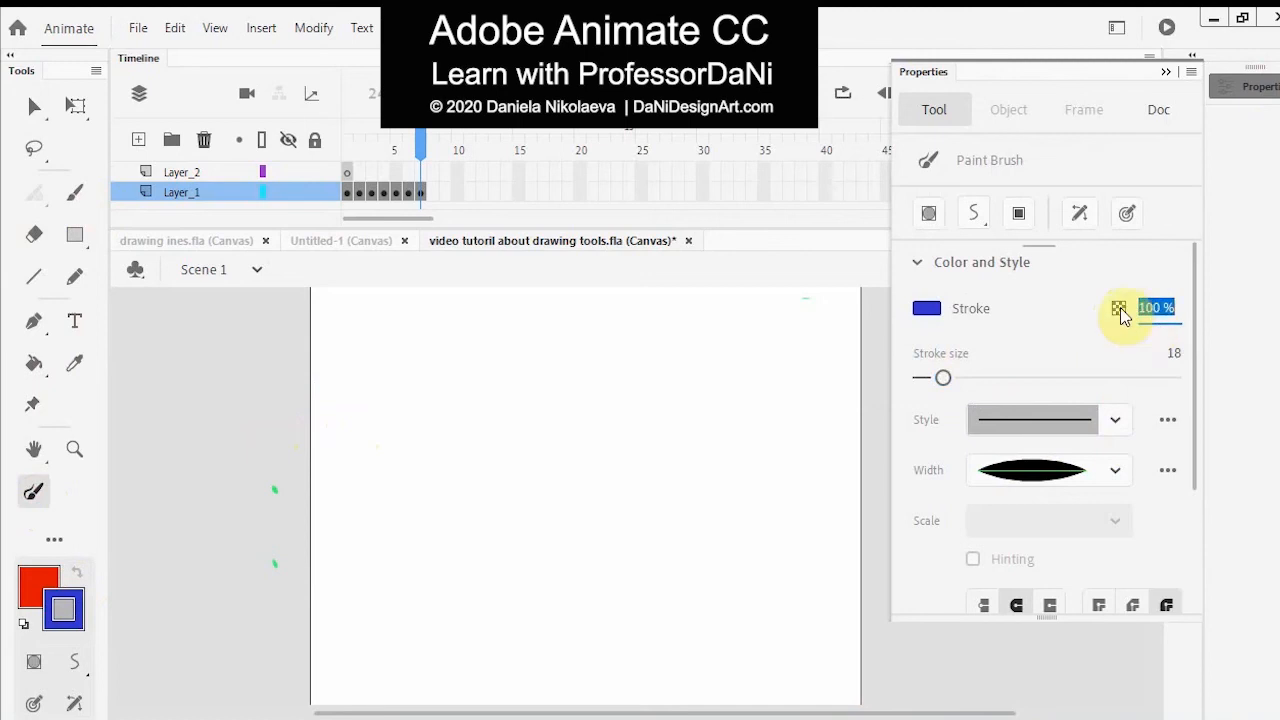
click(1158, 308)
drag(1165, 307, 1125, 307)
text(50)
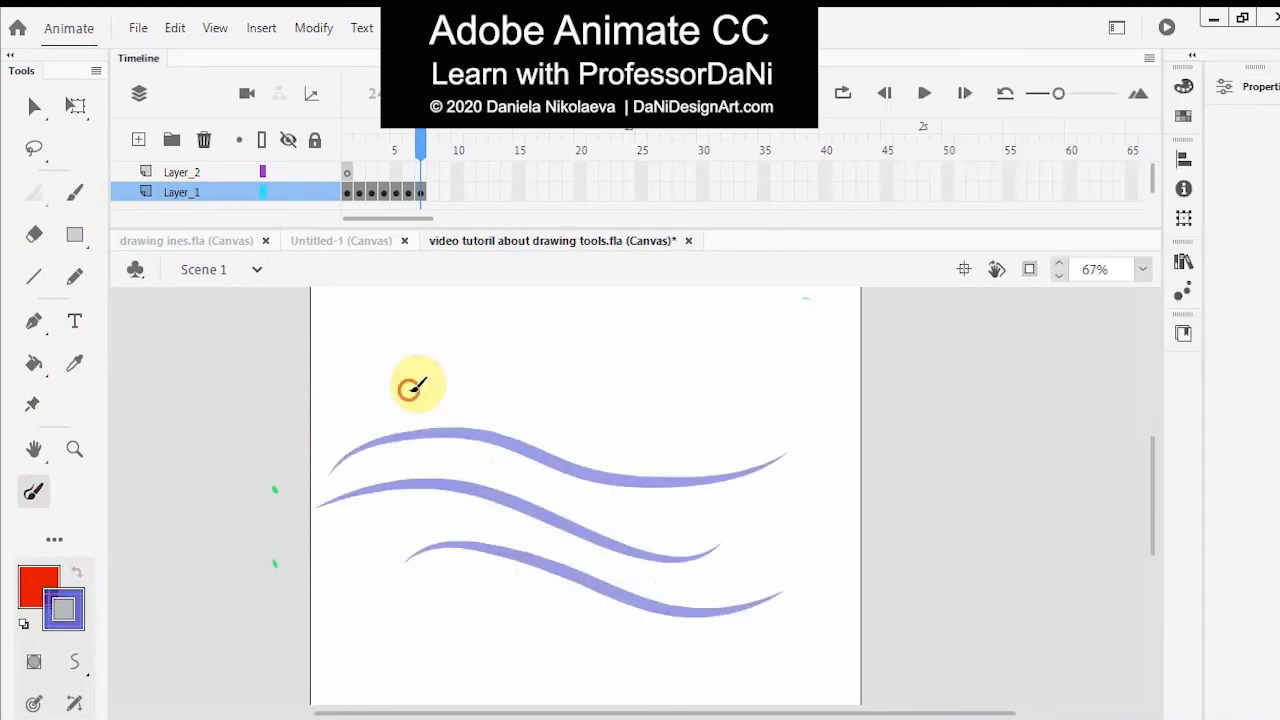
drag(411, 389, 790, 396)
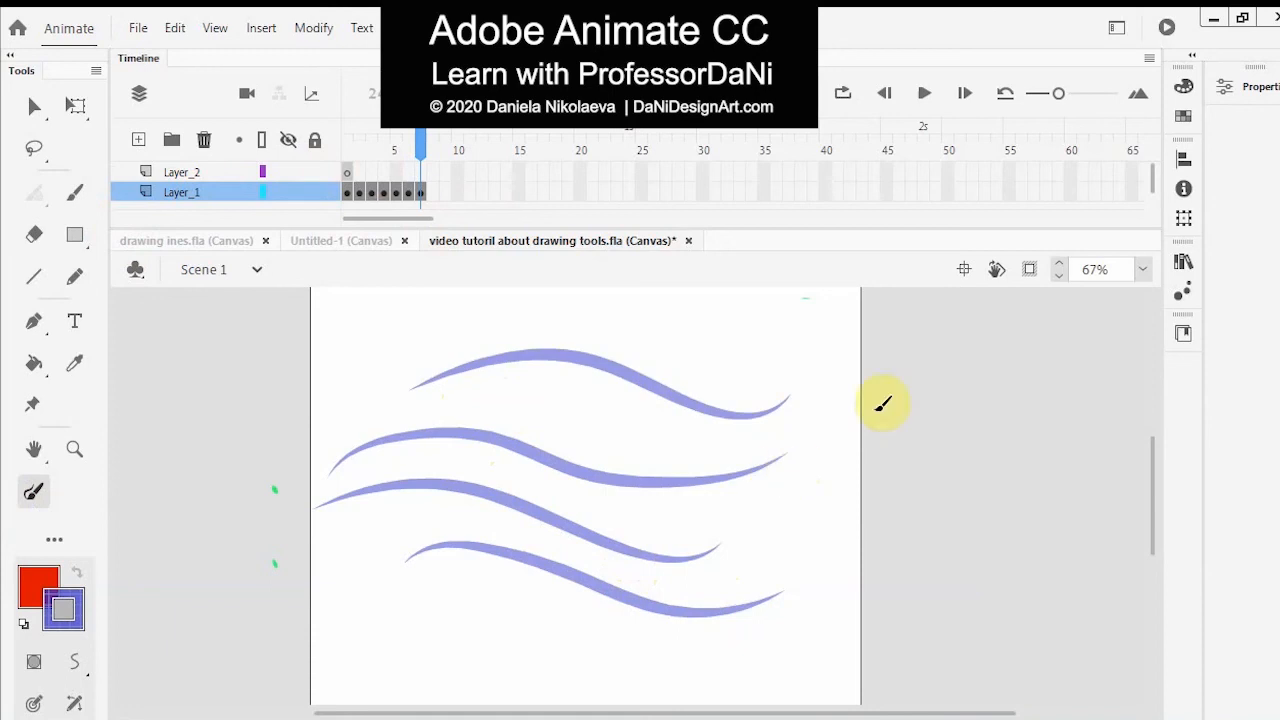
Set the stroke's opacity to 100% and draw four solid blue wavy strokes above, between and below the semi-transparent ones
click(1263, 98)
click(1150, 307)
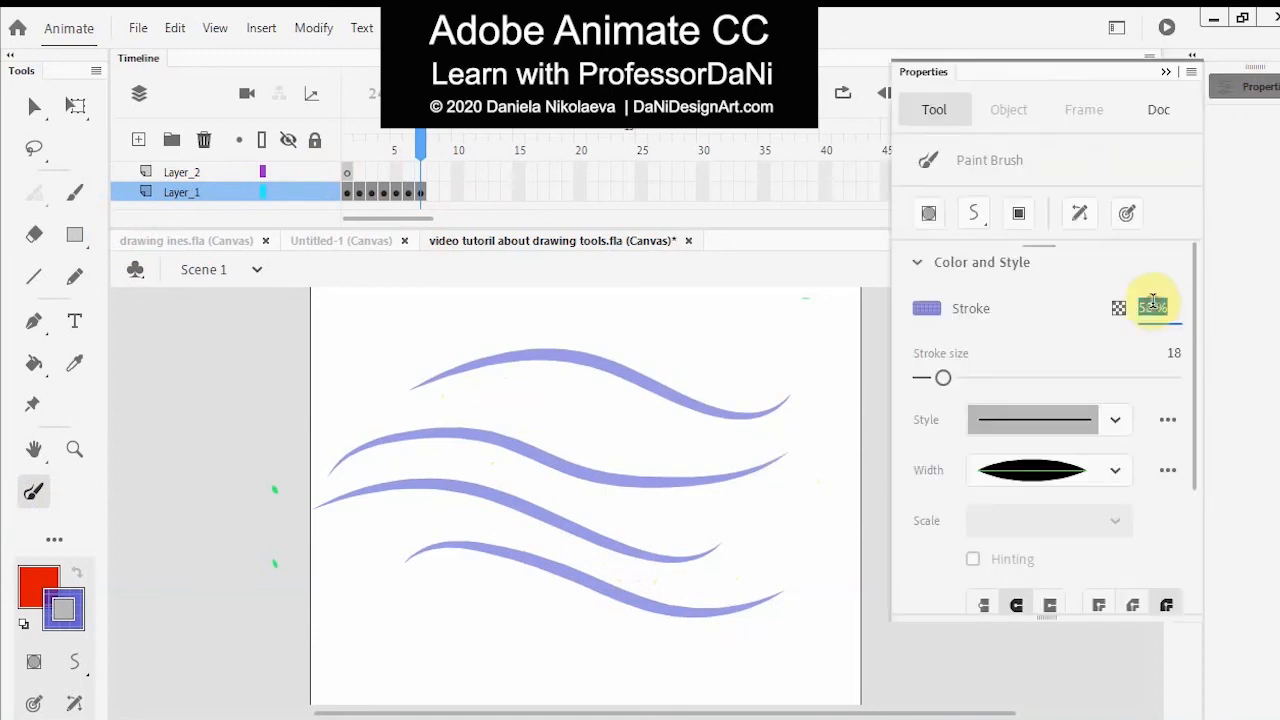
text(100)
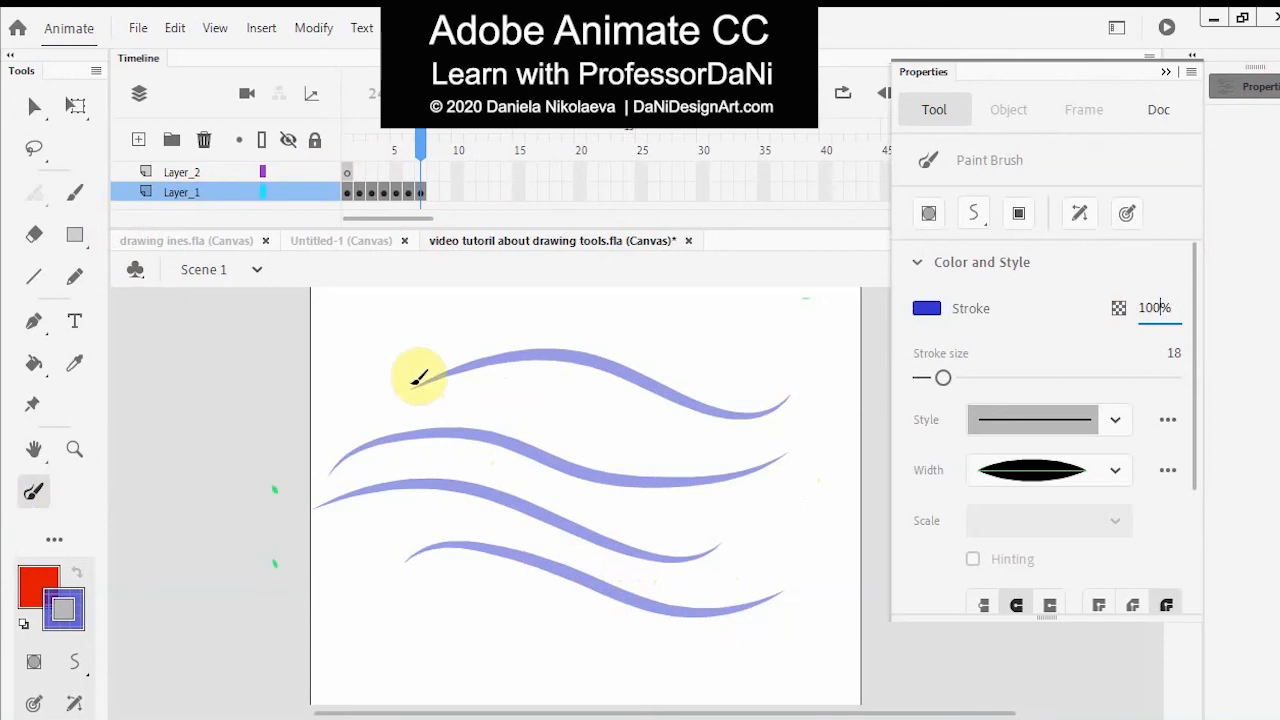
mouse_move(325, 406)
mouse_down()
mouse_move(387, 397)
mouse_move(648, 408)
mouse_move(747, 429)
mouse_up()
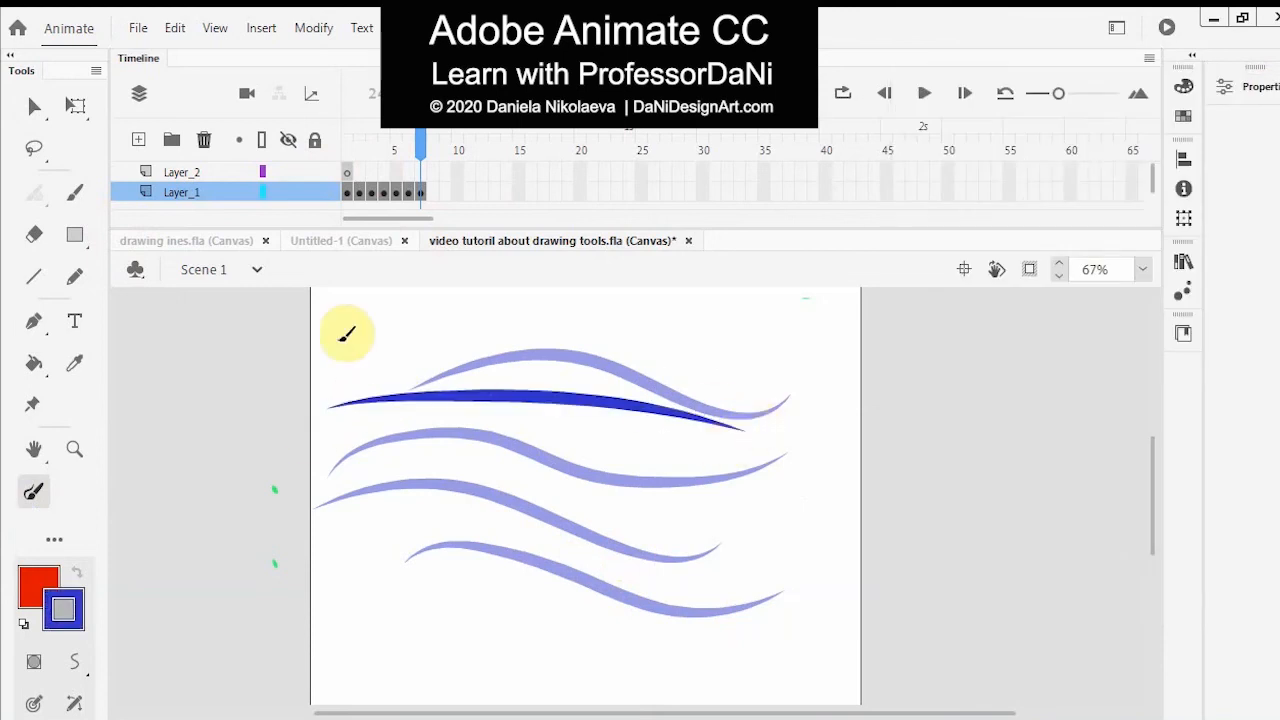
mouse_move(346, 336)
mouse_down()
mouse_move(566, 310)
mouse_move(714, 349)
mouse_up()
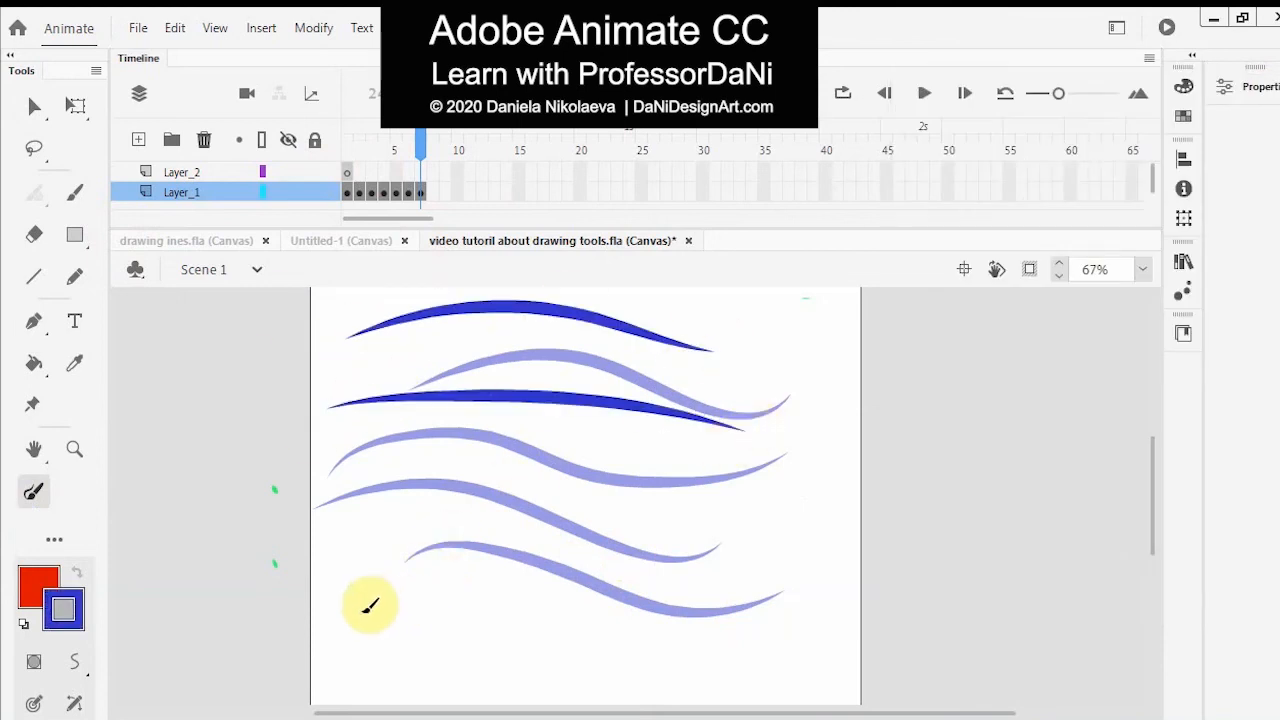
mouse_move(362, 607)
mouse_down()
mouse_move(422, 597)
mouse_move(722, 656)
mouse_up()
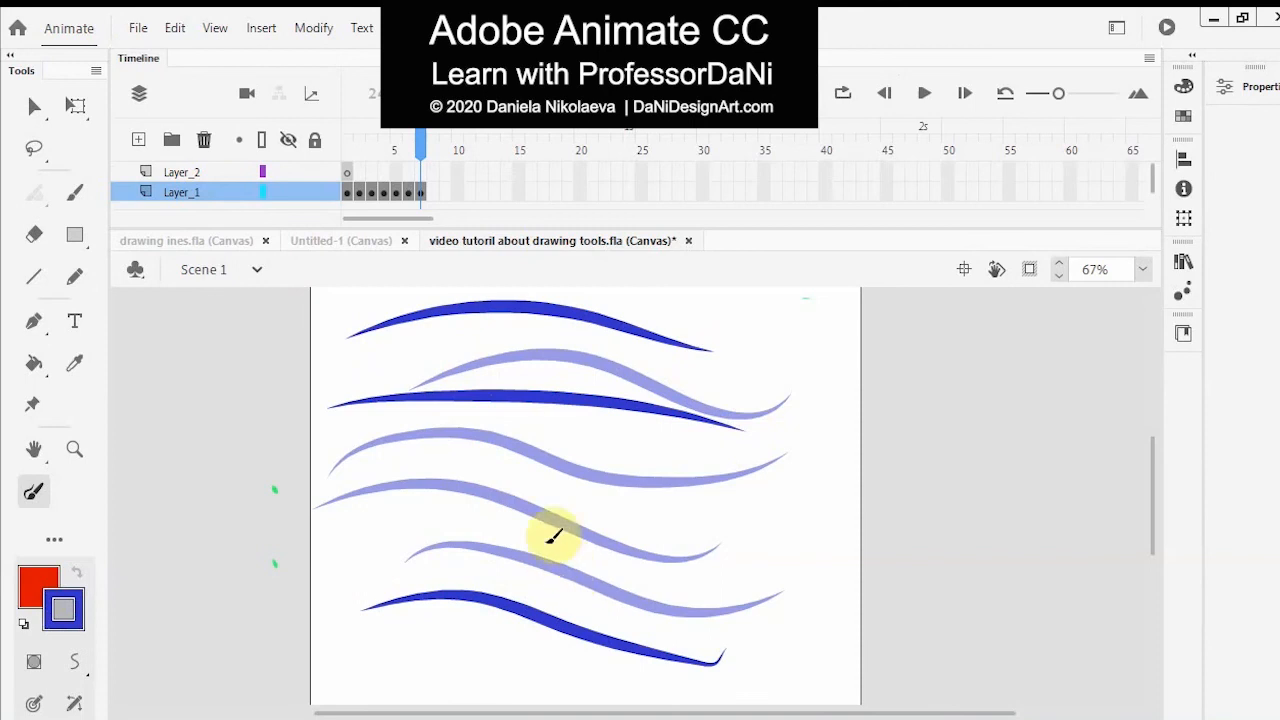
mouse_move(345, 562)
mouse_down()
mouse_move(412, 532)
mouse_move(752, 578)
mouse_up()
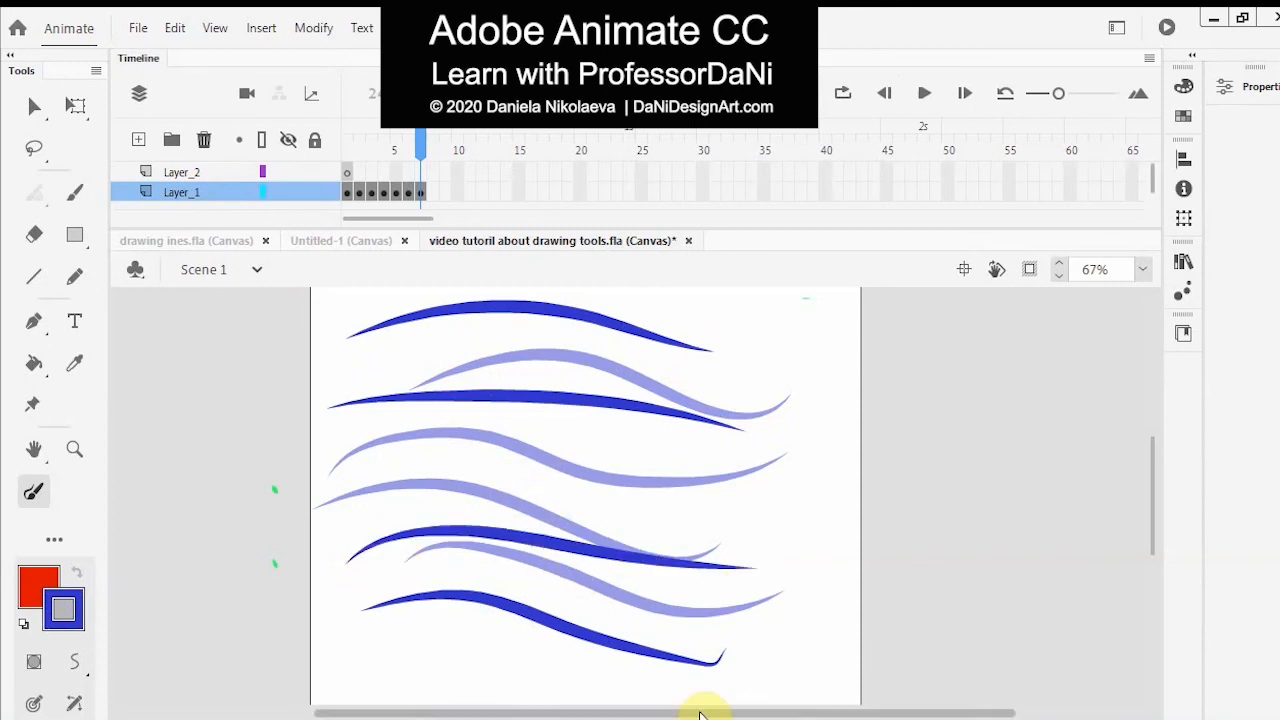
Set the stroke color to green and draw four curved grass blades rising from the canvas's lower right corner
click(63, 609)
click(212, 364)
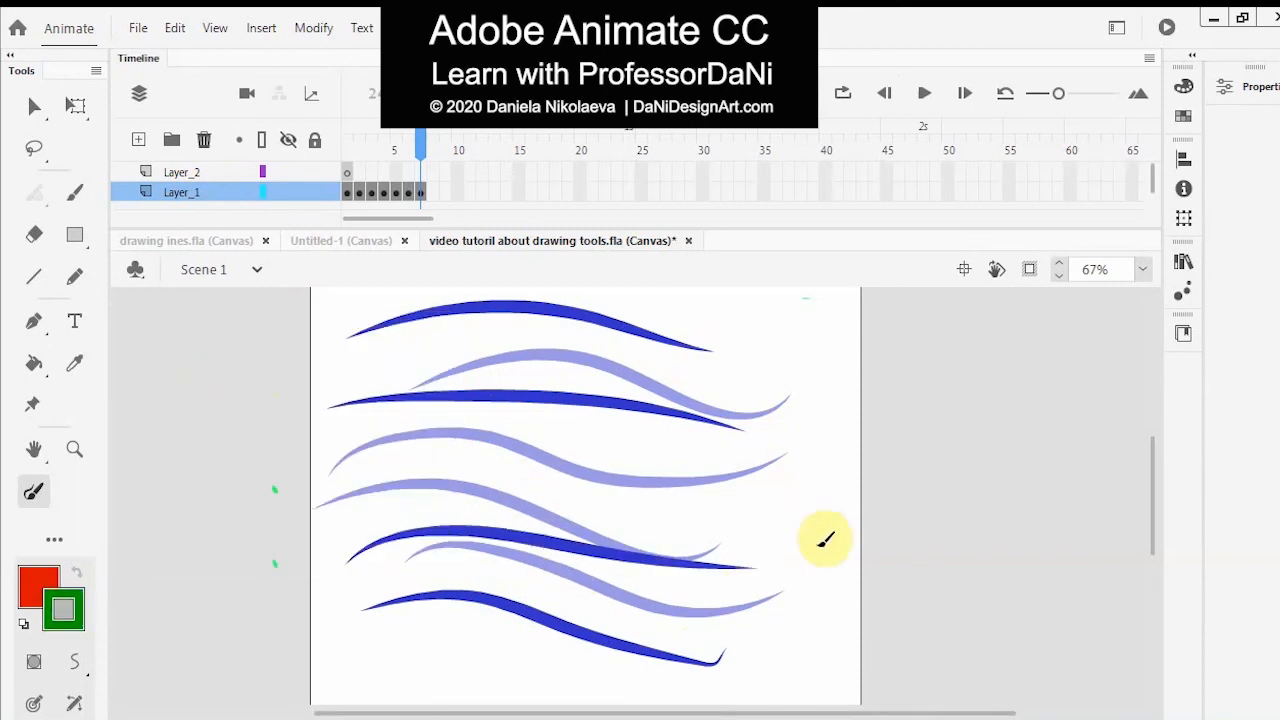
mouse_move(788, 668)
mouse_down()
mouse_move(799, 553)
mouse_move(864, 400)
mouse_up()
mouse_move(774, 676)
mouse_down()
mouse_move(763, 620)
mouse_move(797, 403)
mouse_up()
drag(798, 686, 731, 497)
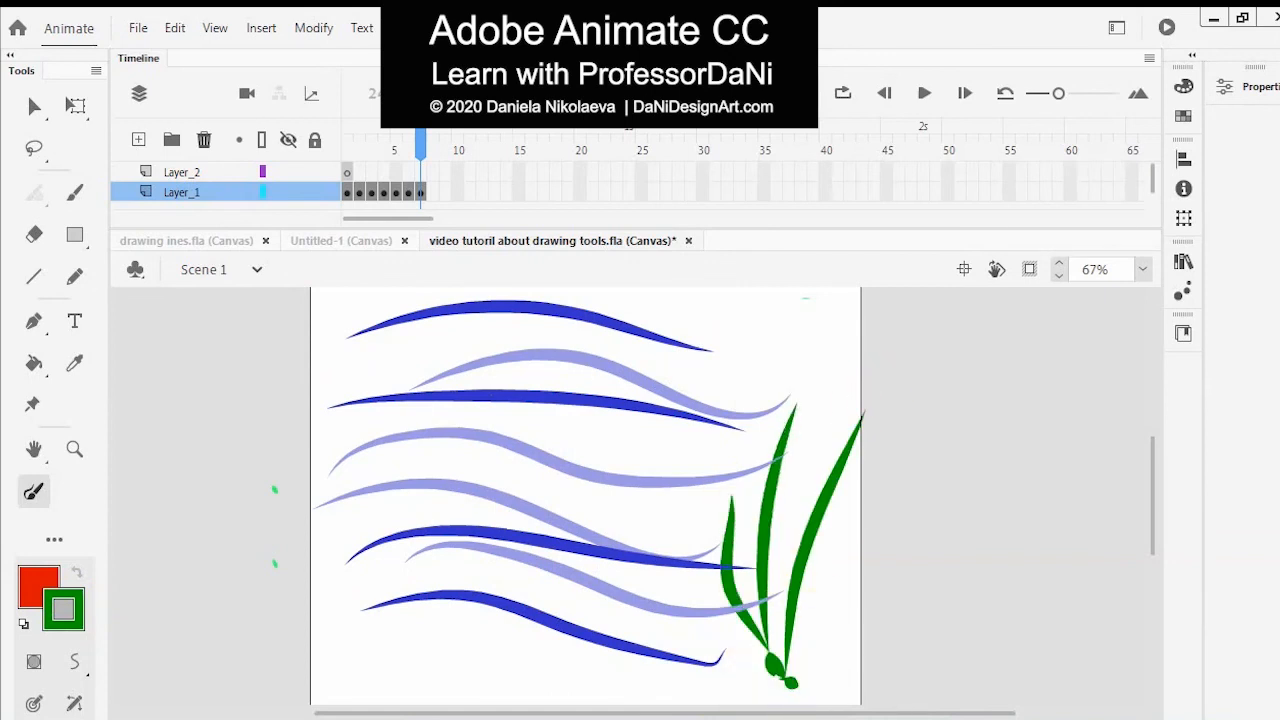
mouse_move(777, 666)
mouse_down()
mouse_move(772, 633)
mouse_move(864, 370)
mouse_move(860, 302)
mouse_up()
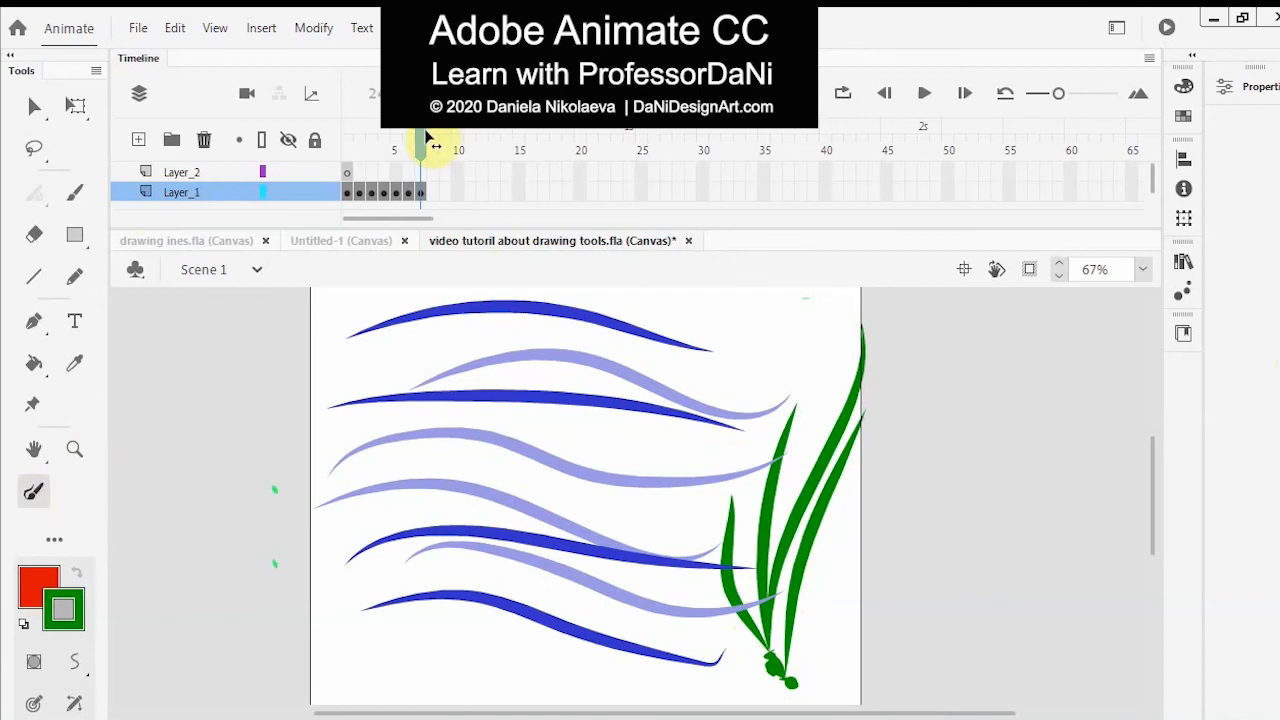
Move the playhead to frame 5 and straighten the rising slope of the second mountain peak using the Selection tool
drag(414, 137, 400, 148)
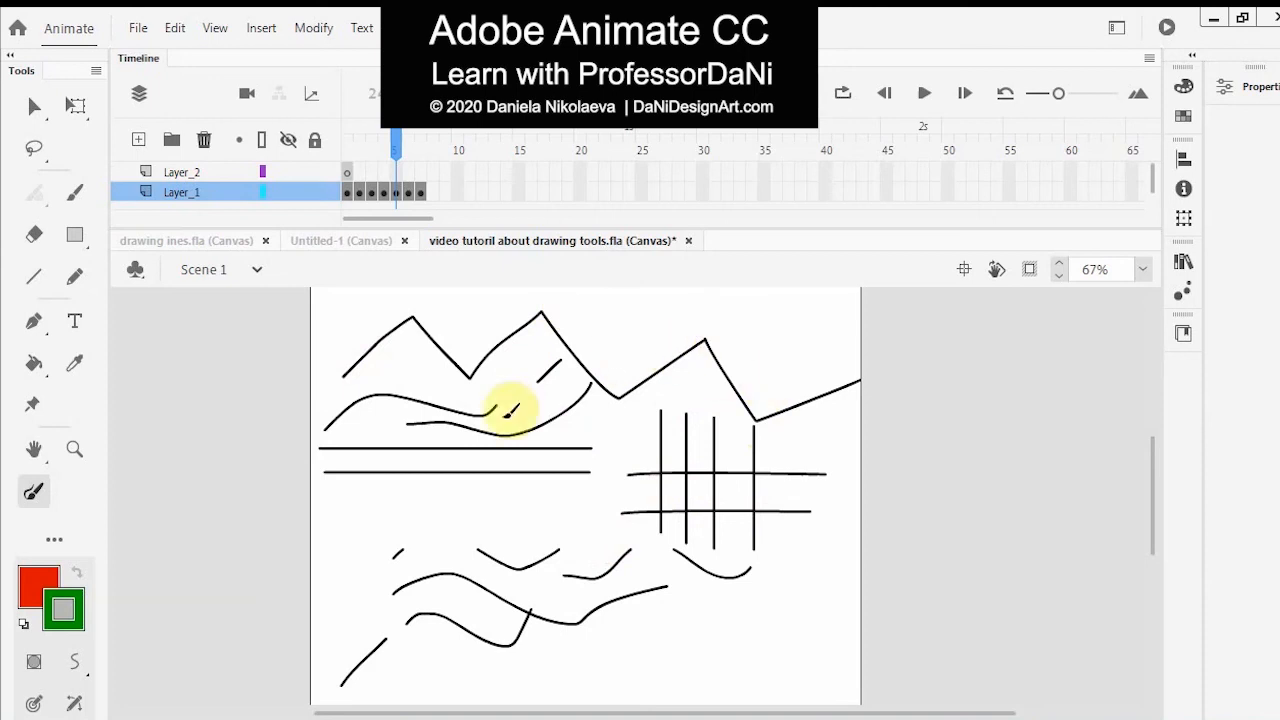
drag(30, 110, 29, 108)
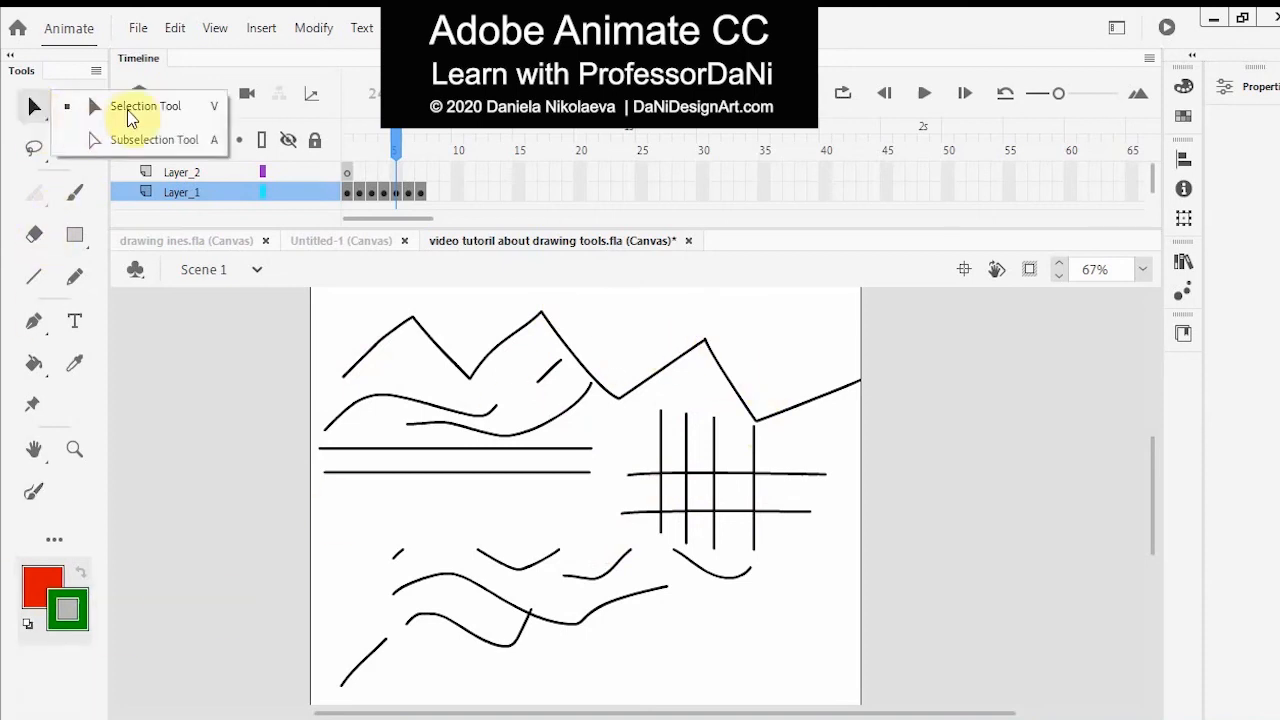
click(130, 118)
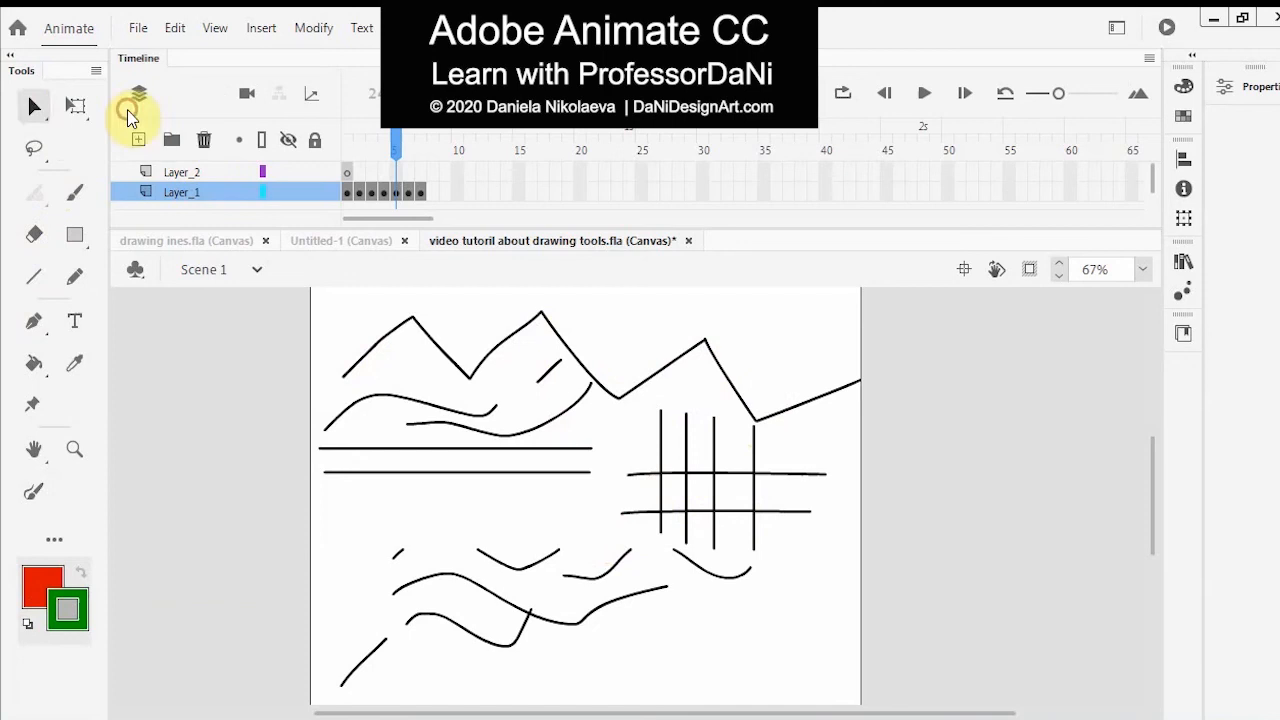
click(510, 343)
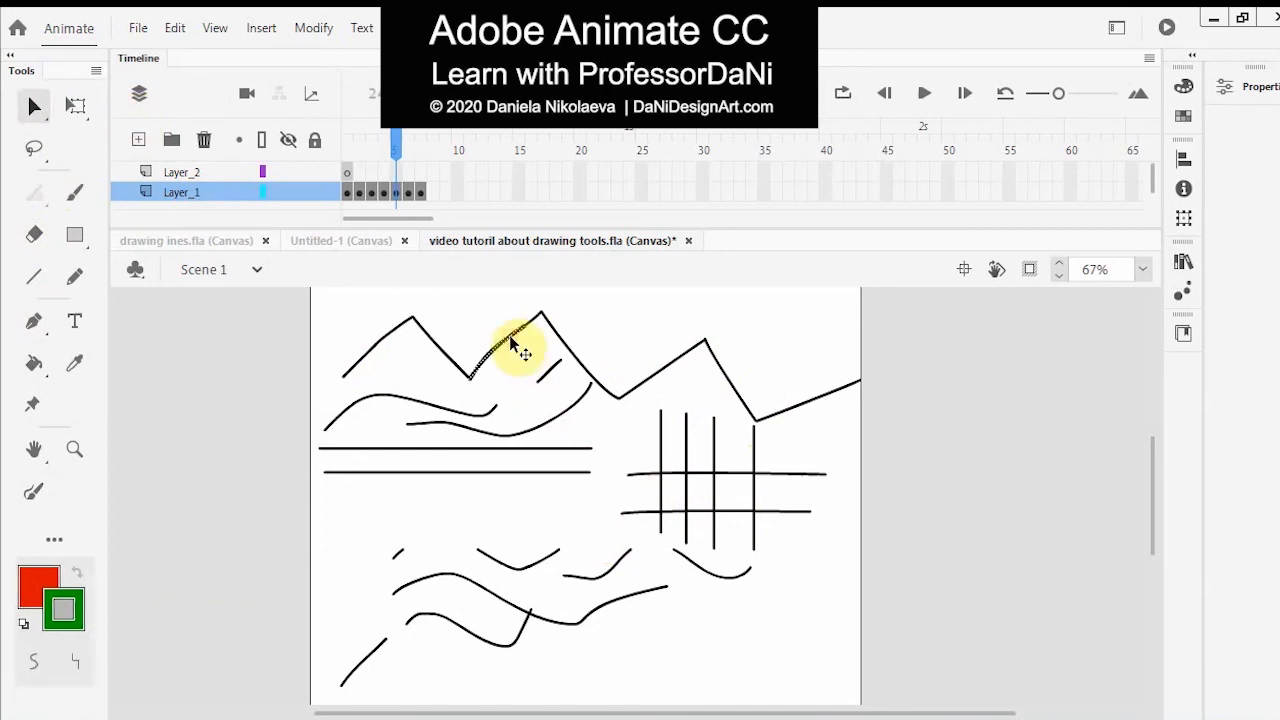
shift+click(534, 317)
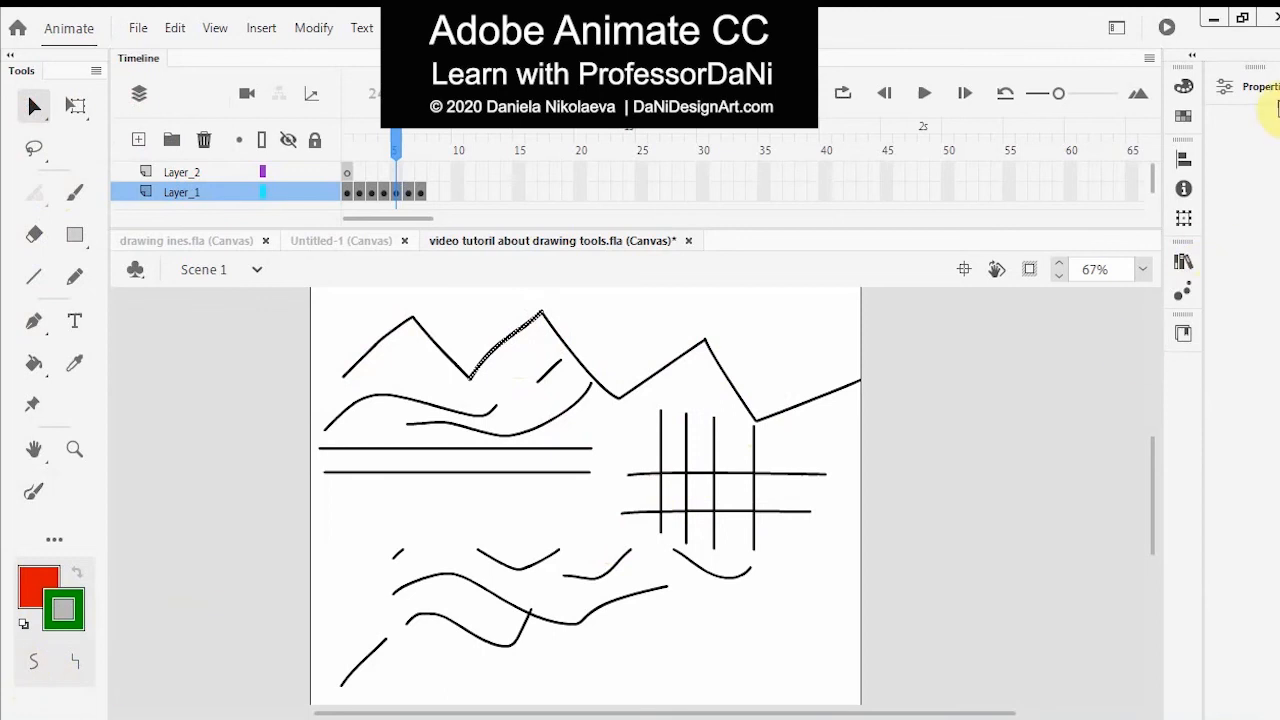
click(1266, 90)
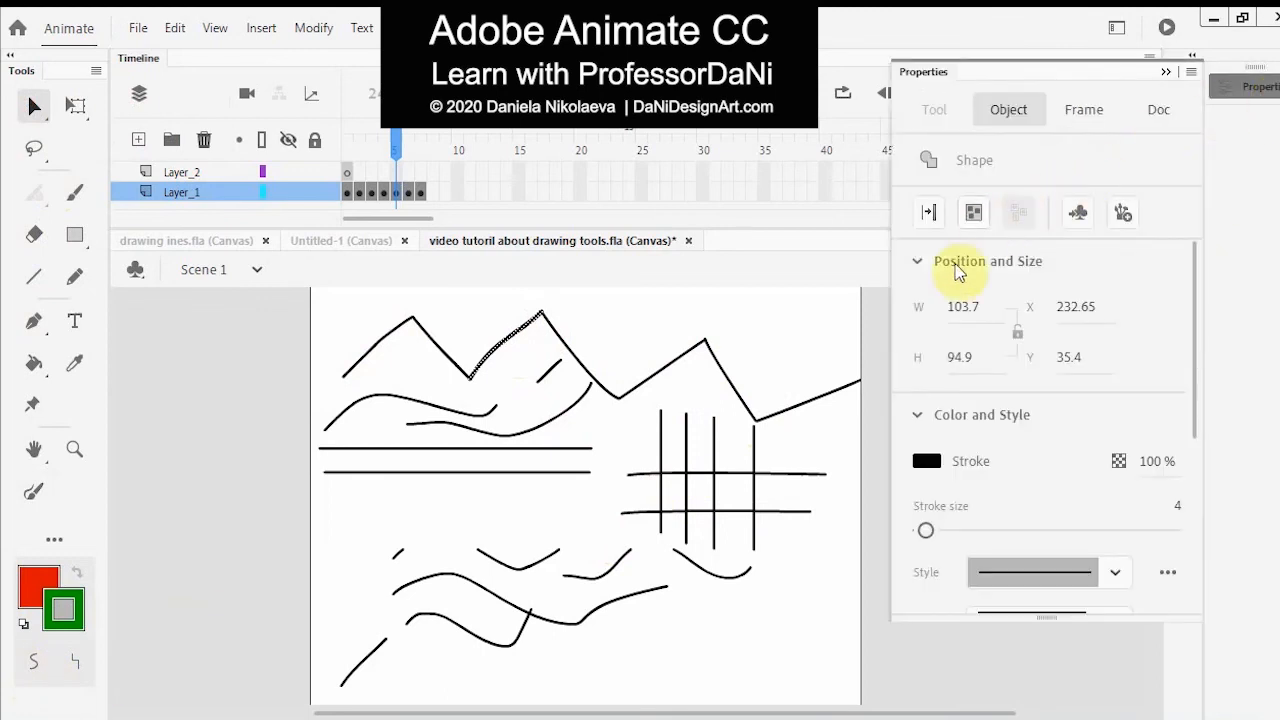
drag(1193, 357, 1200, 680)
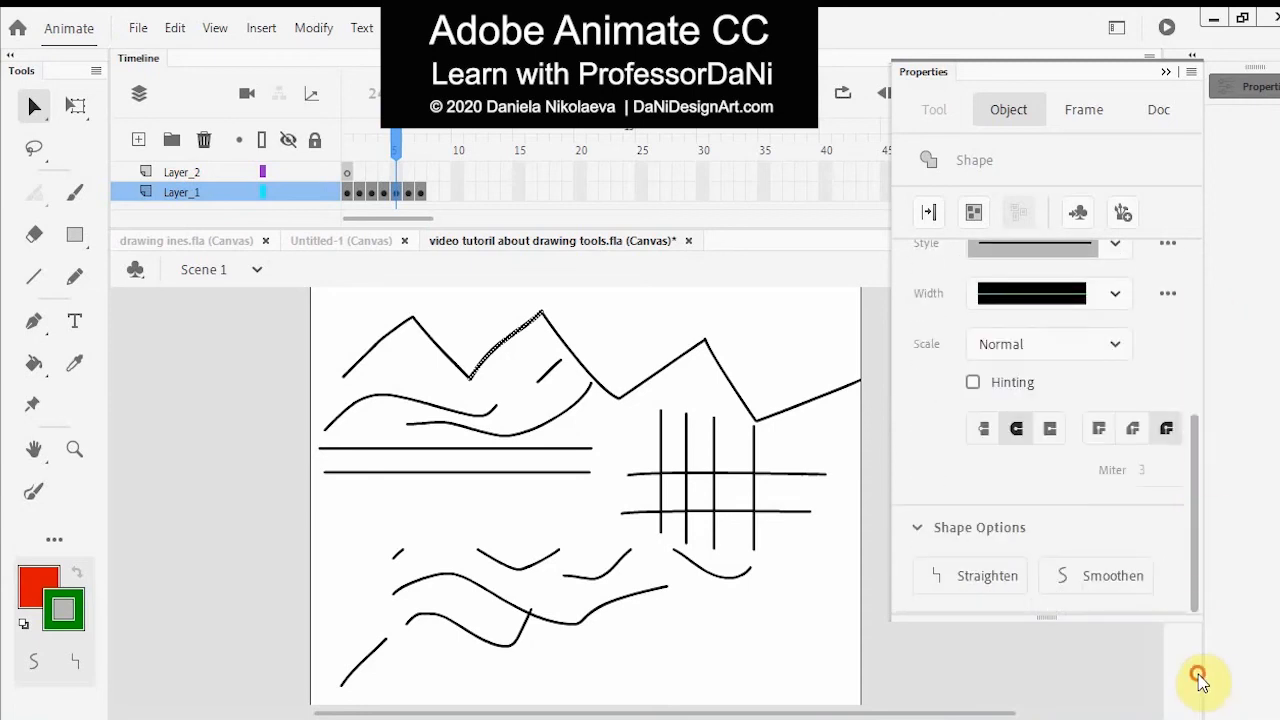
click(1003, 584)
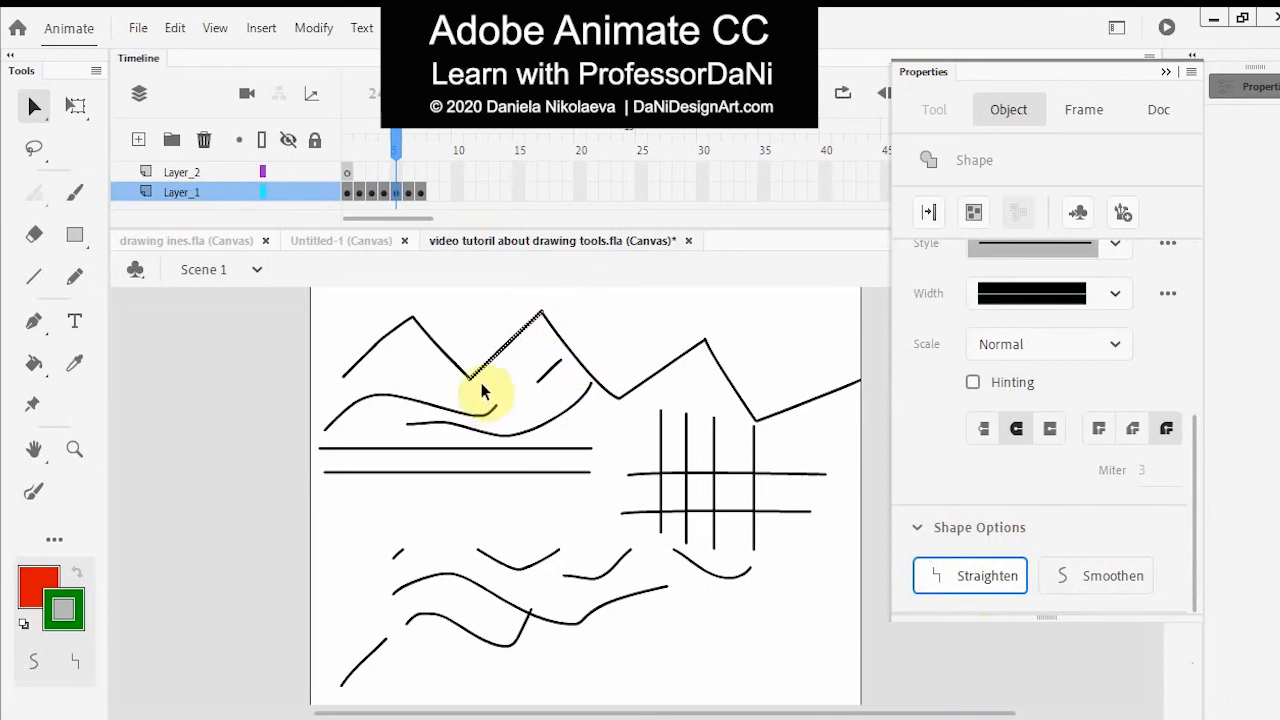
Straighten the first mountain's rising slope and reapply Straighten to the second mountain's rising slope
click(388, 345)
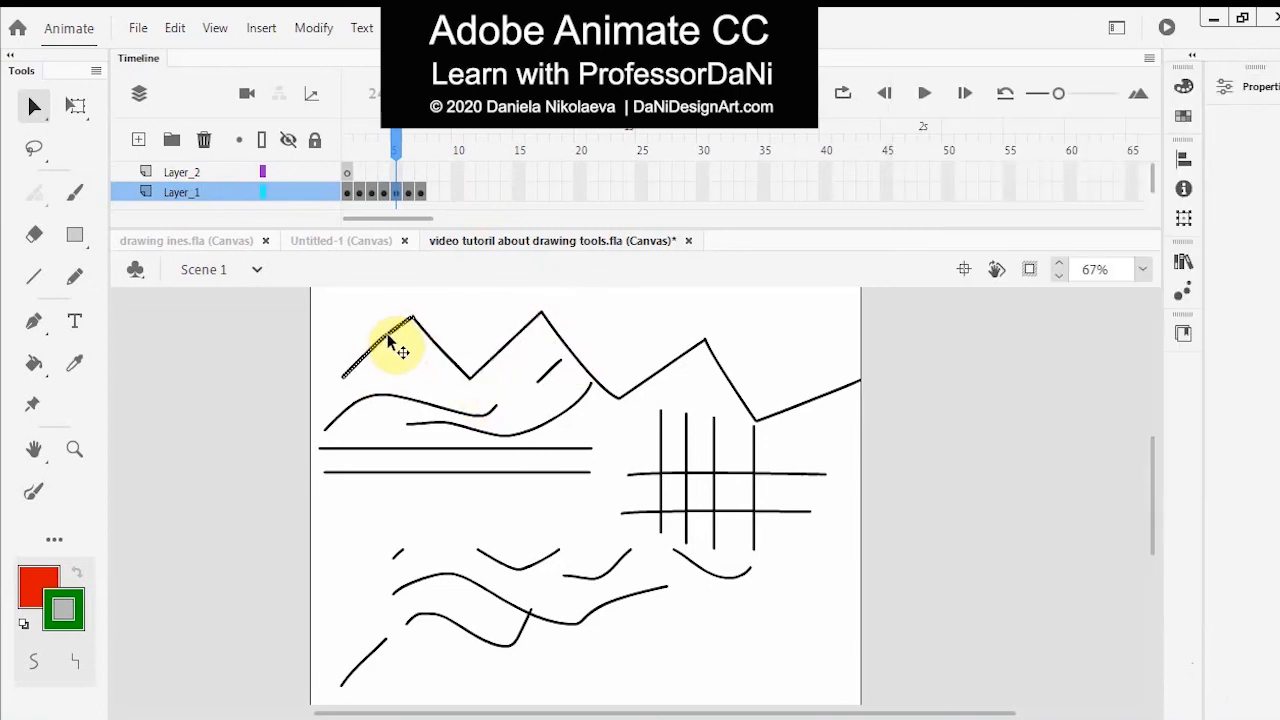
click(1245, 87)
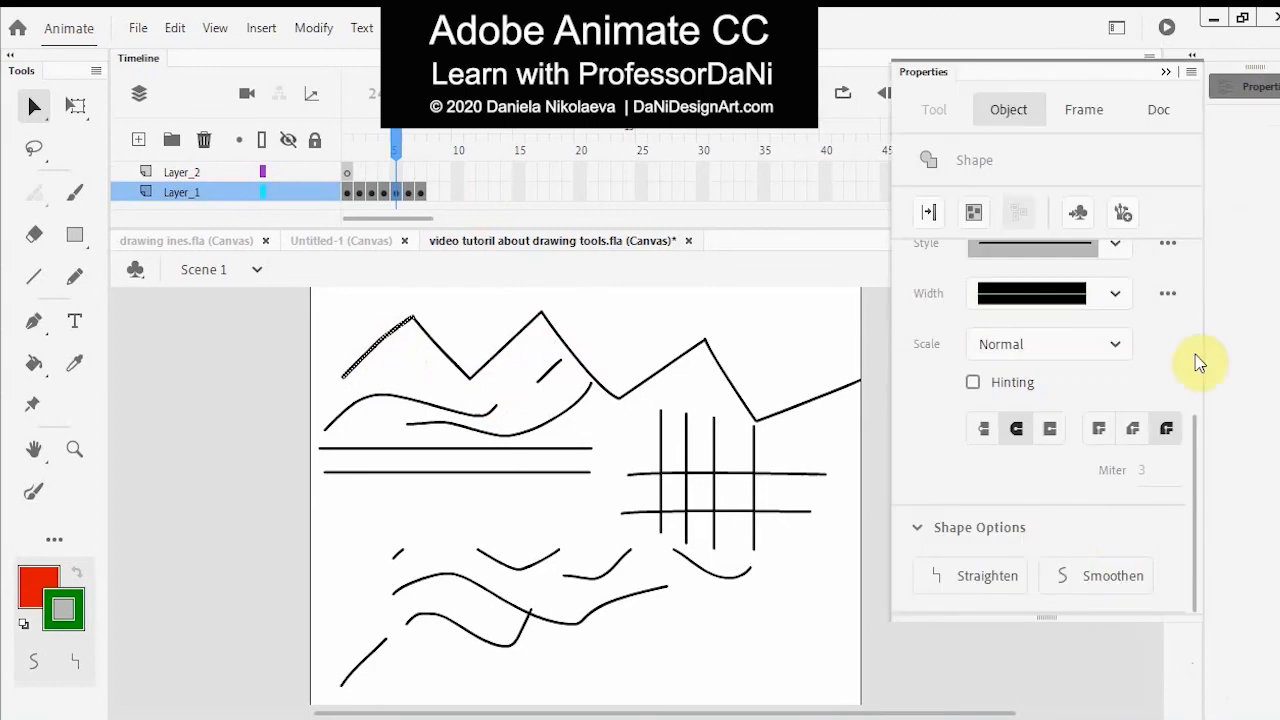
click(980, 577)
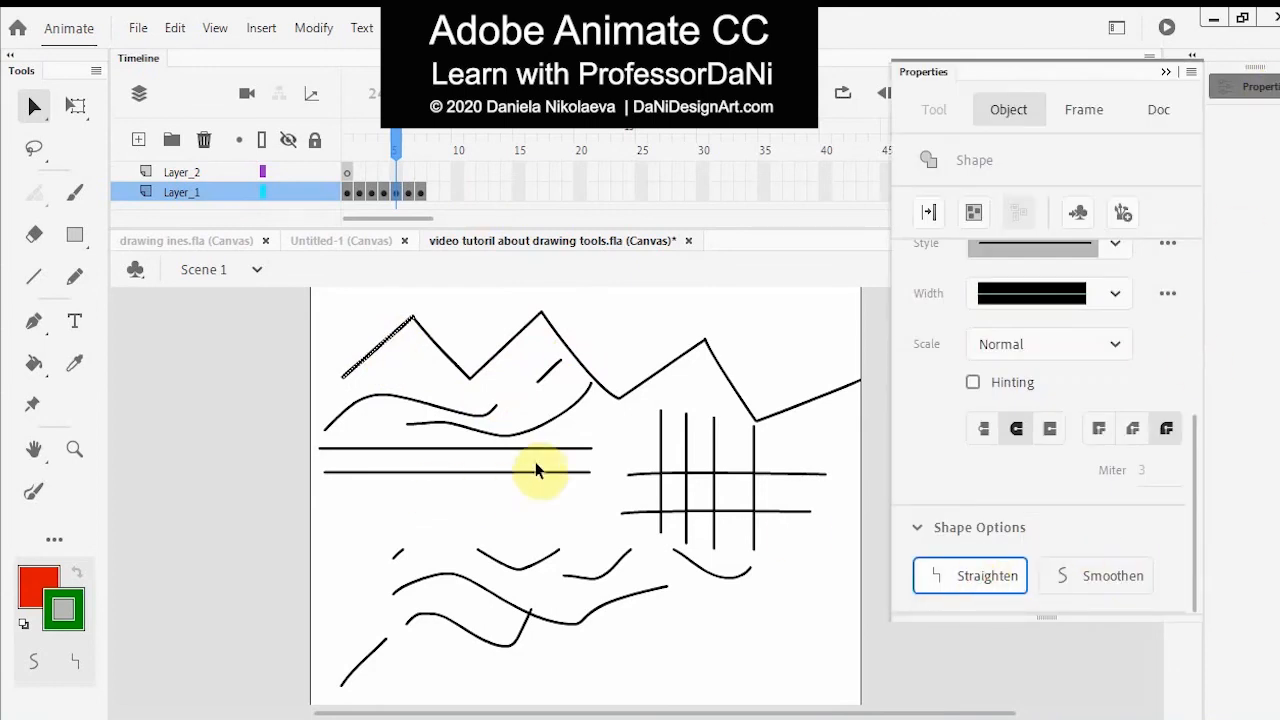
click(501, 354)
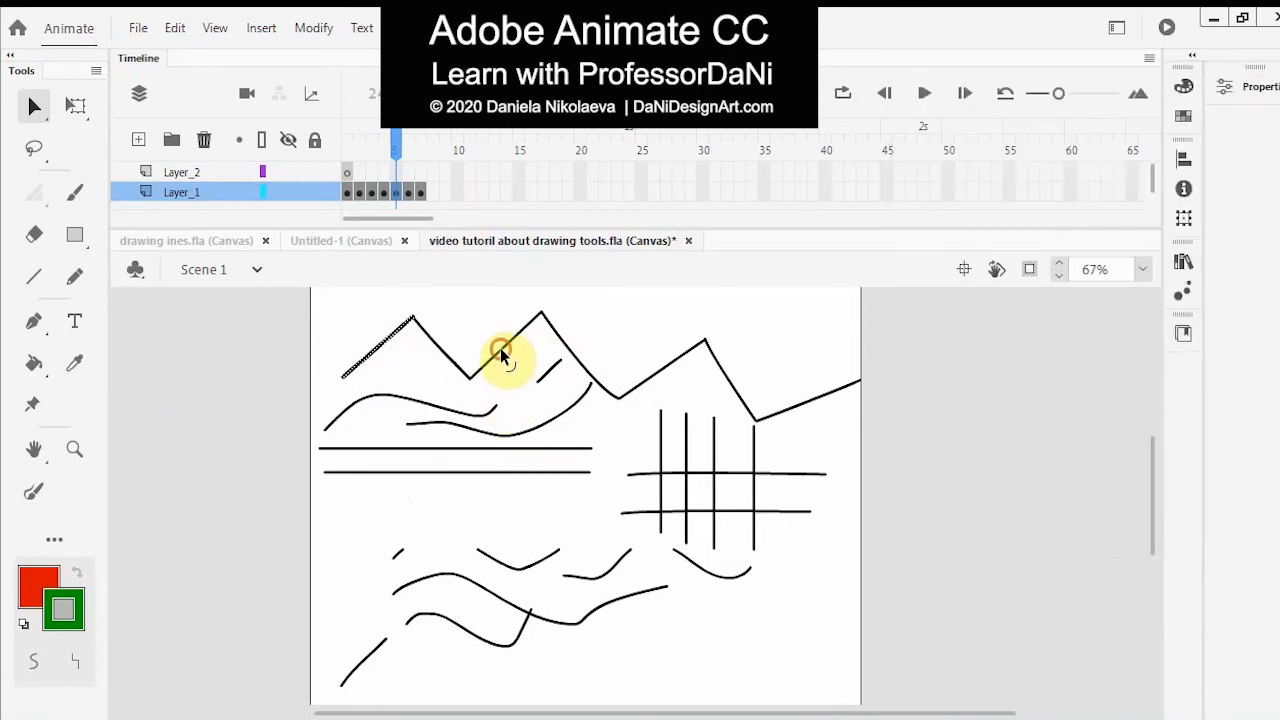
click(501, 354)
click(1240, 88)
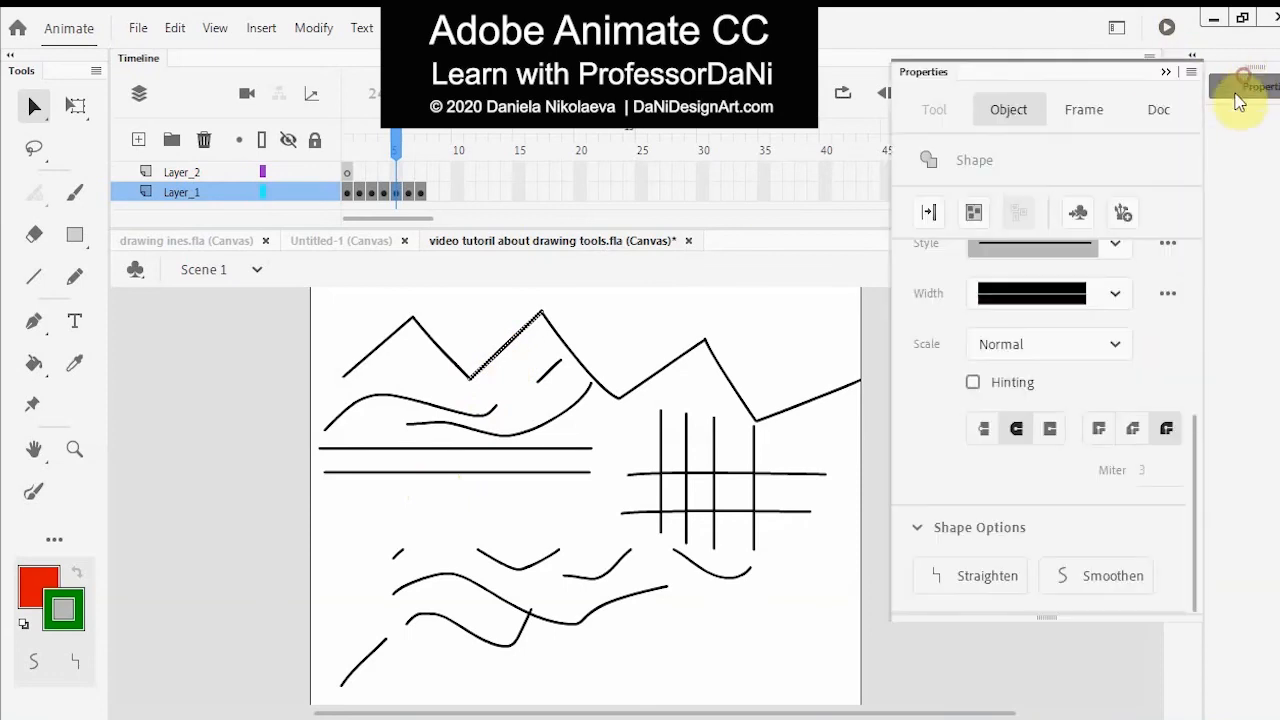
click(970, 577)
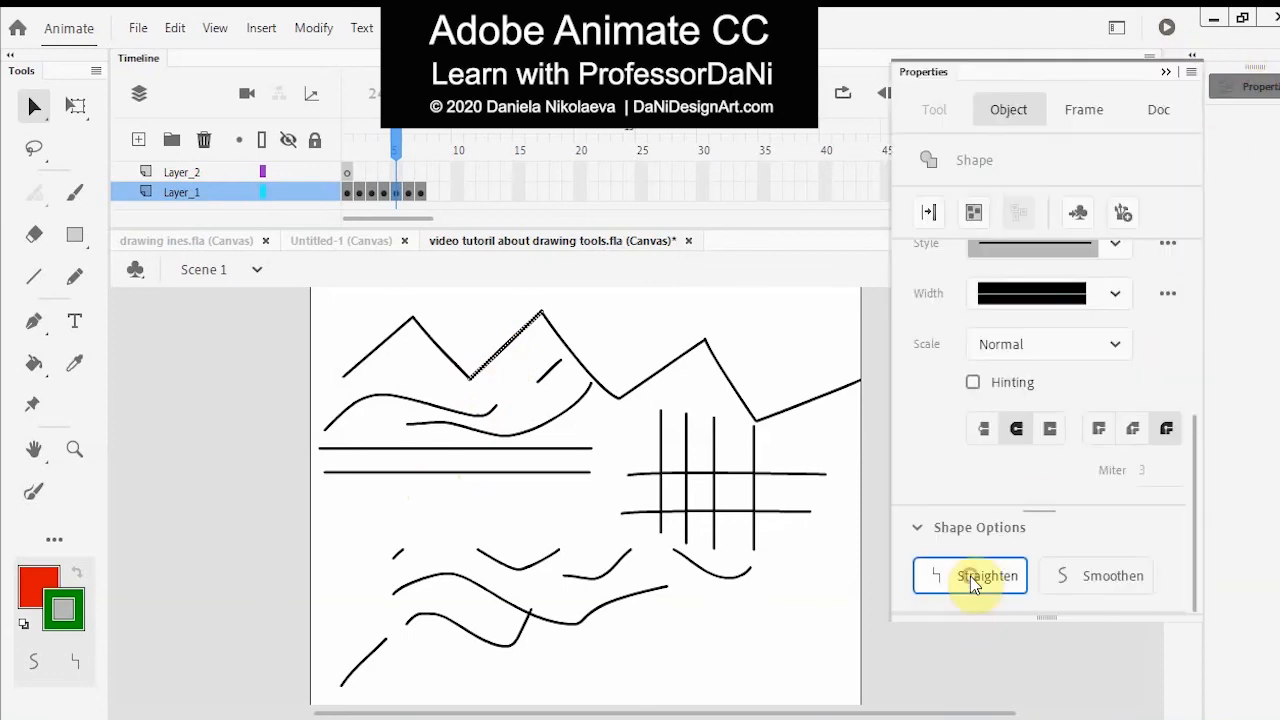
Straighten the second mountain's falling slope and the third mountain's rising slope
click(598, 382)
click(1255, 87)
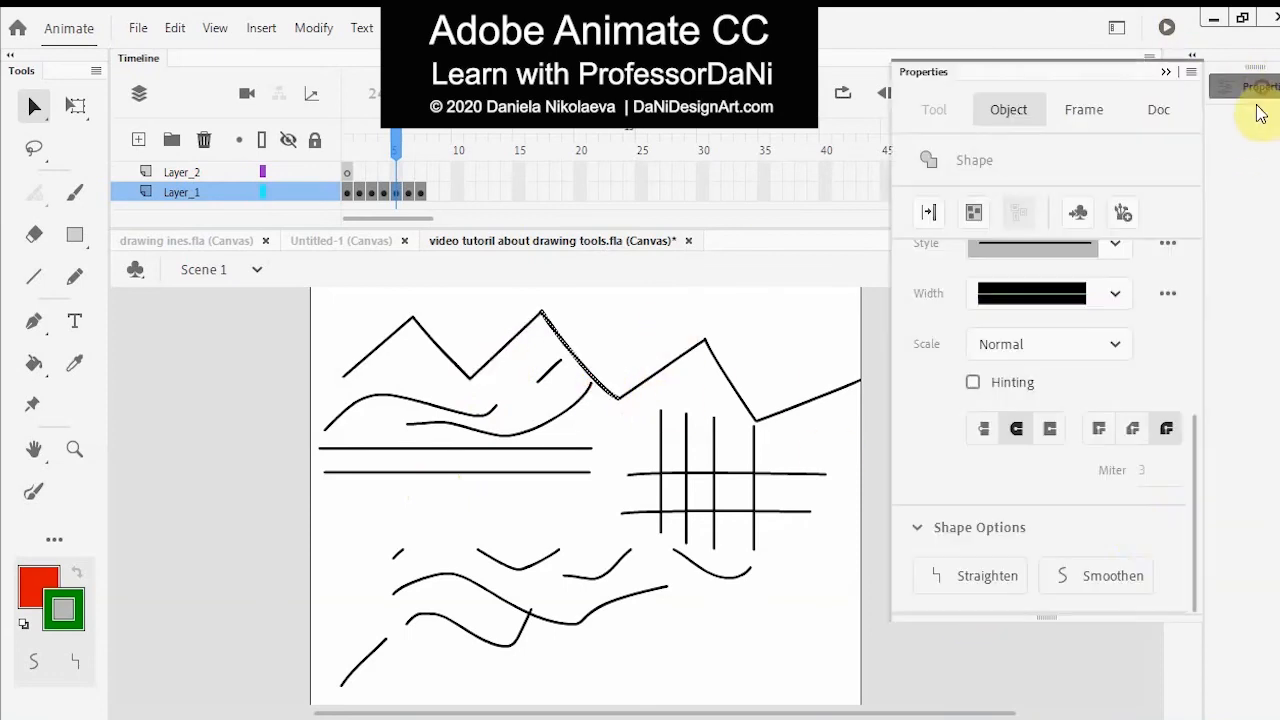
click(975, 575)
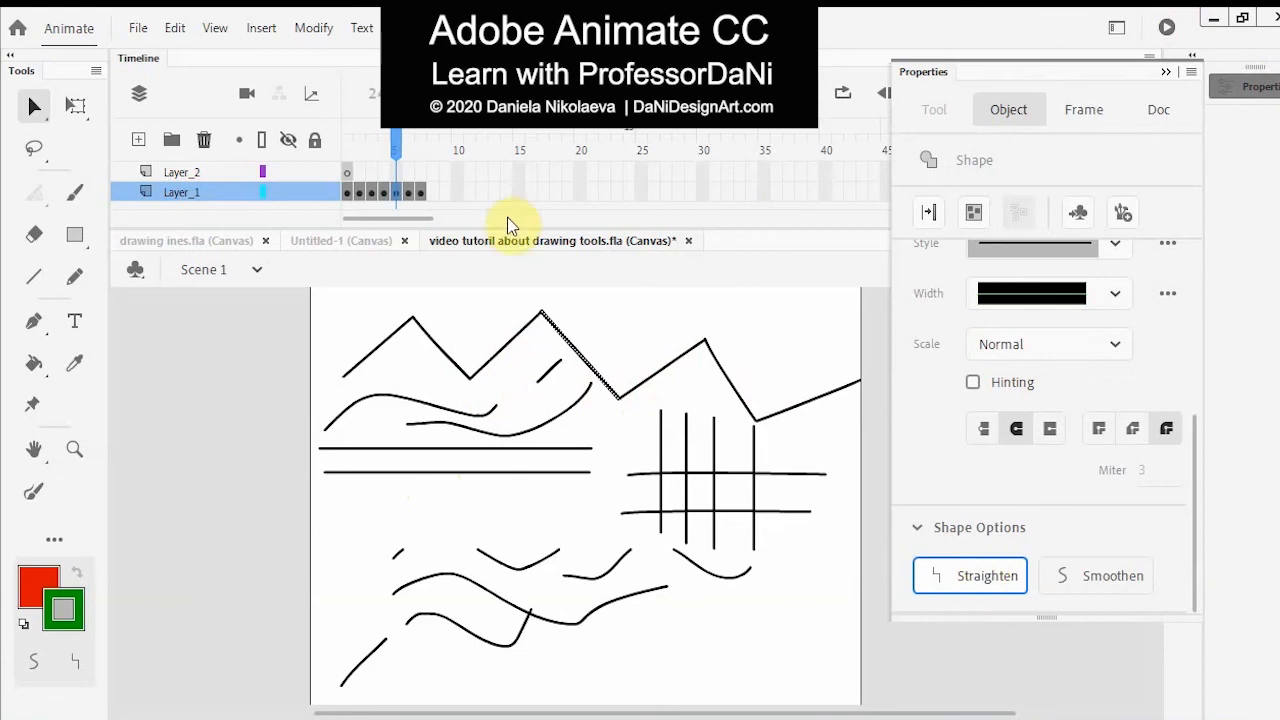
click(668, 366)
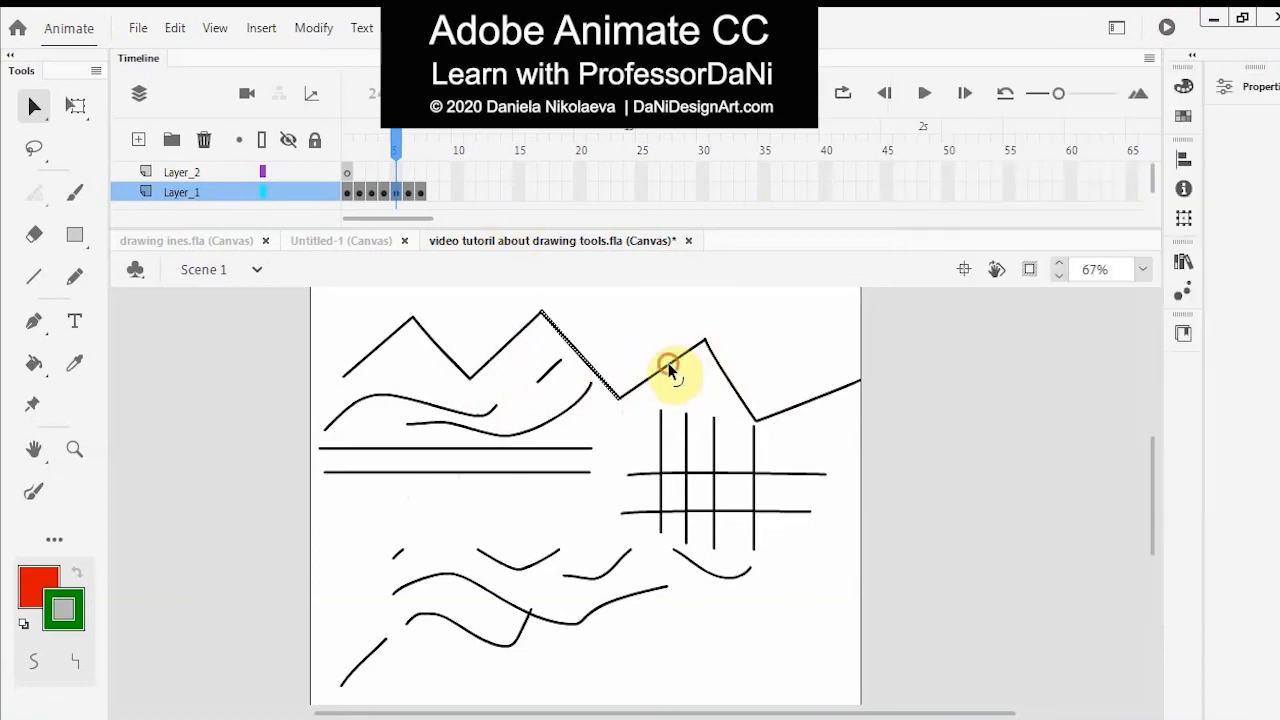
click(1257, 86)
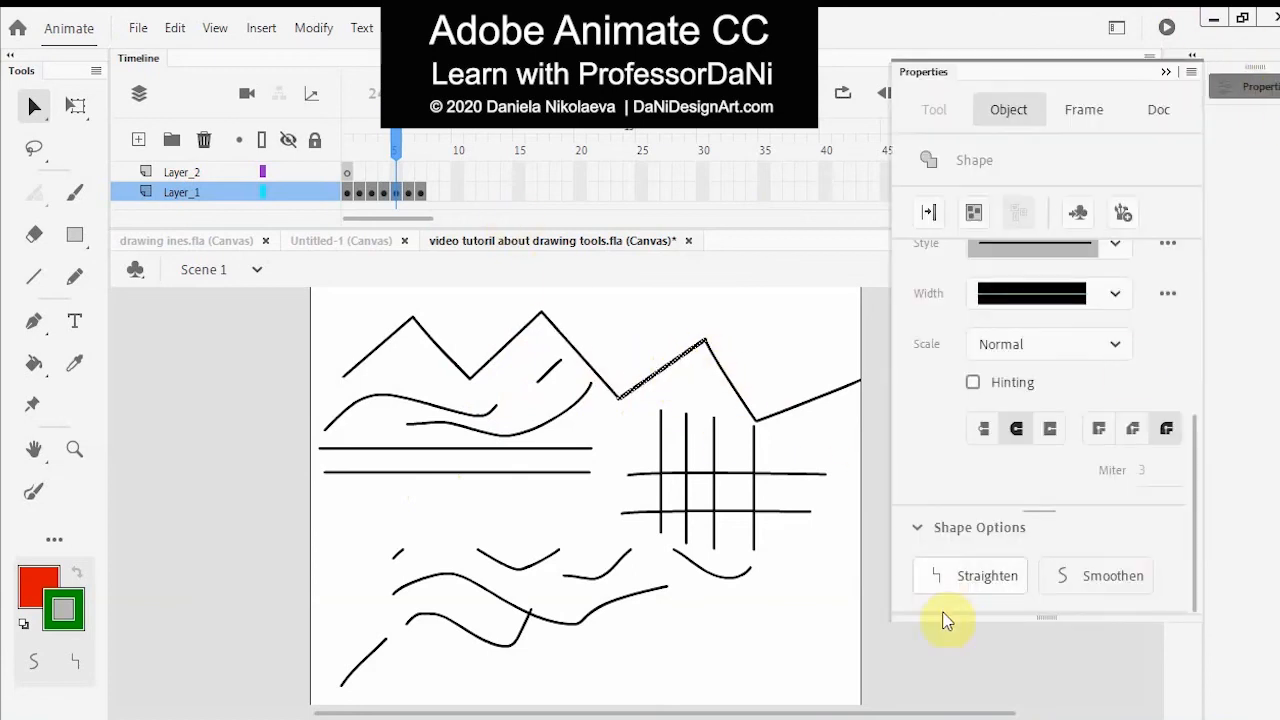
click(962, 579)
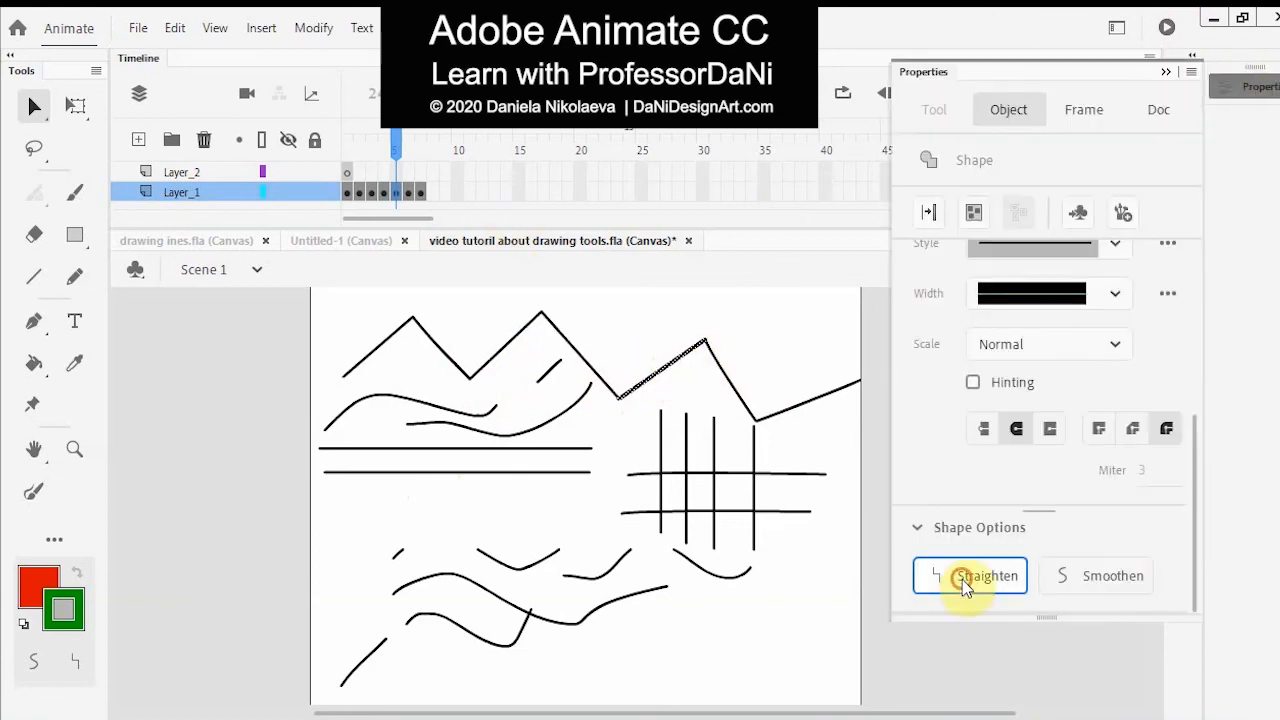
Smoothen the lower of the two long wavy lines beneath the first two mountains using the Selection tool
click(32, 107)
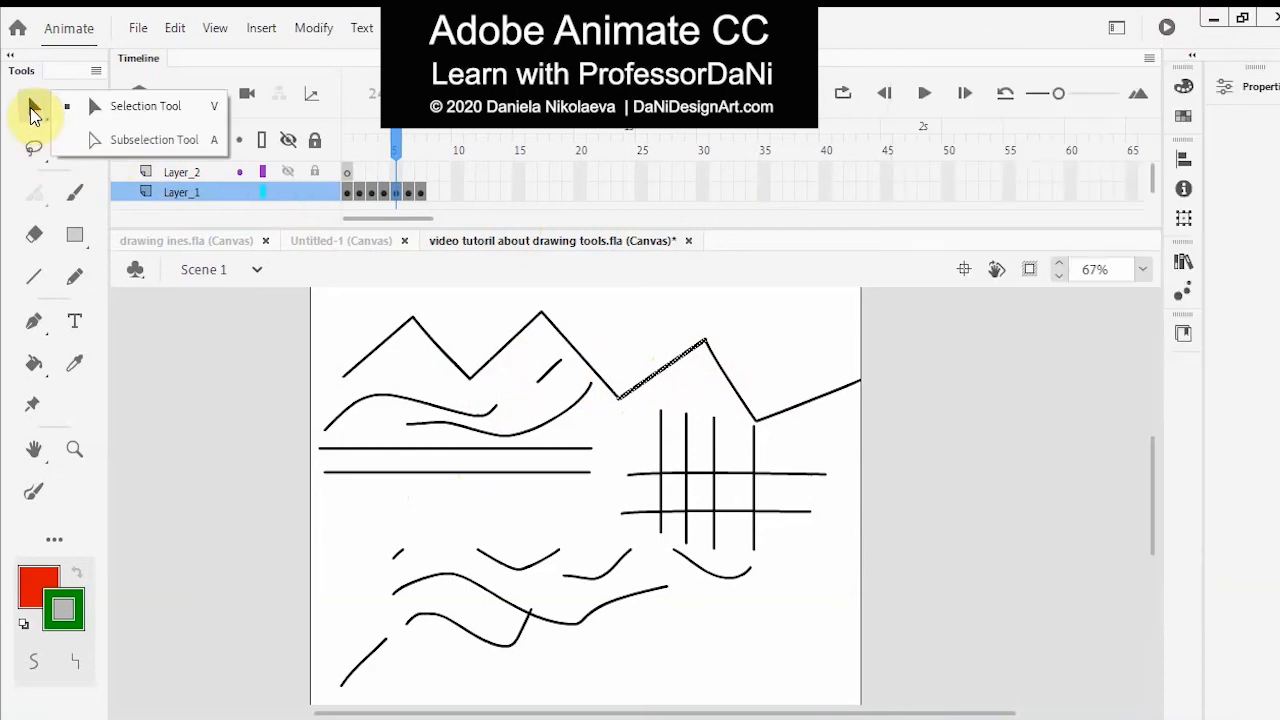
click(136, 110)
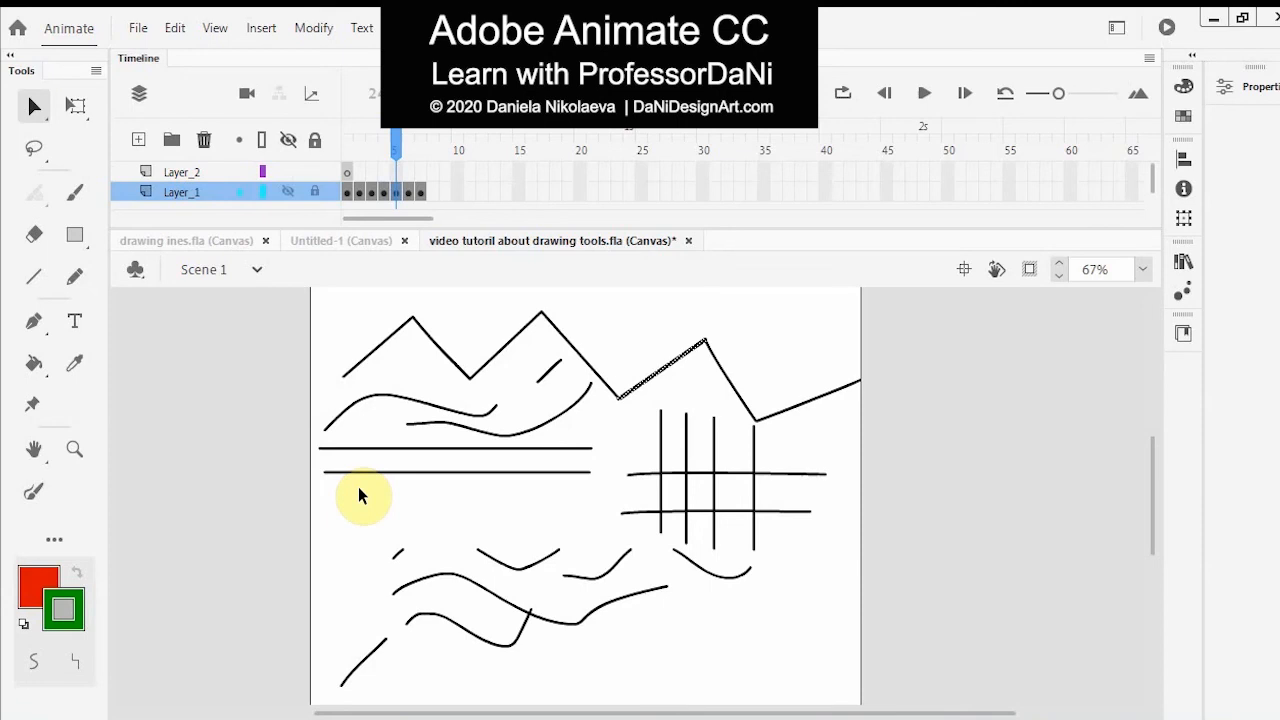
click(483, 431)
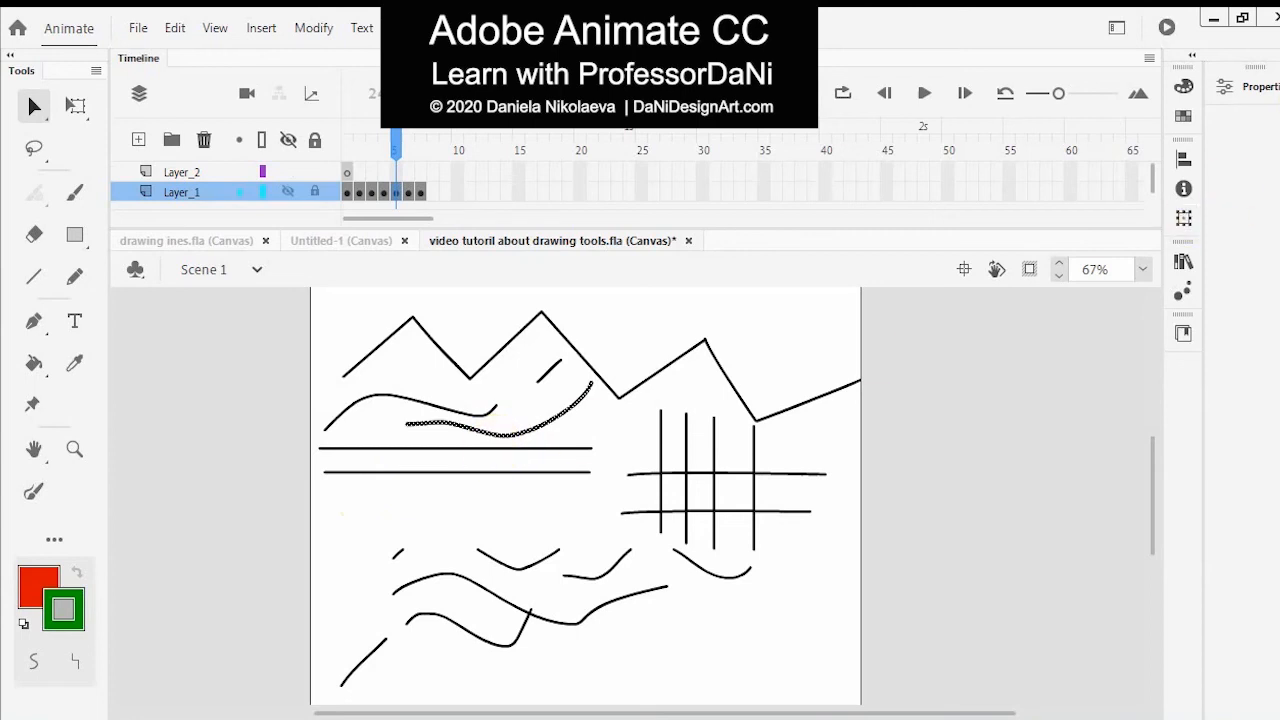
click(1262, 84)
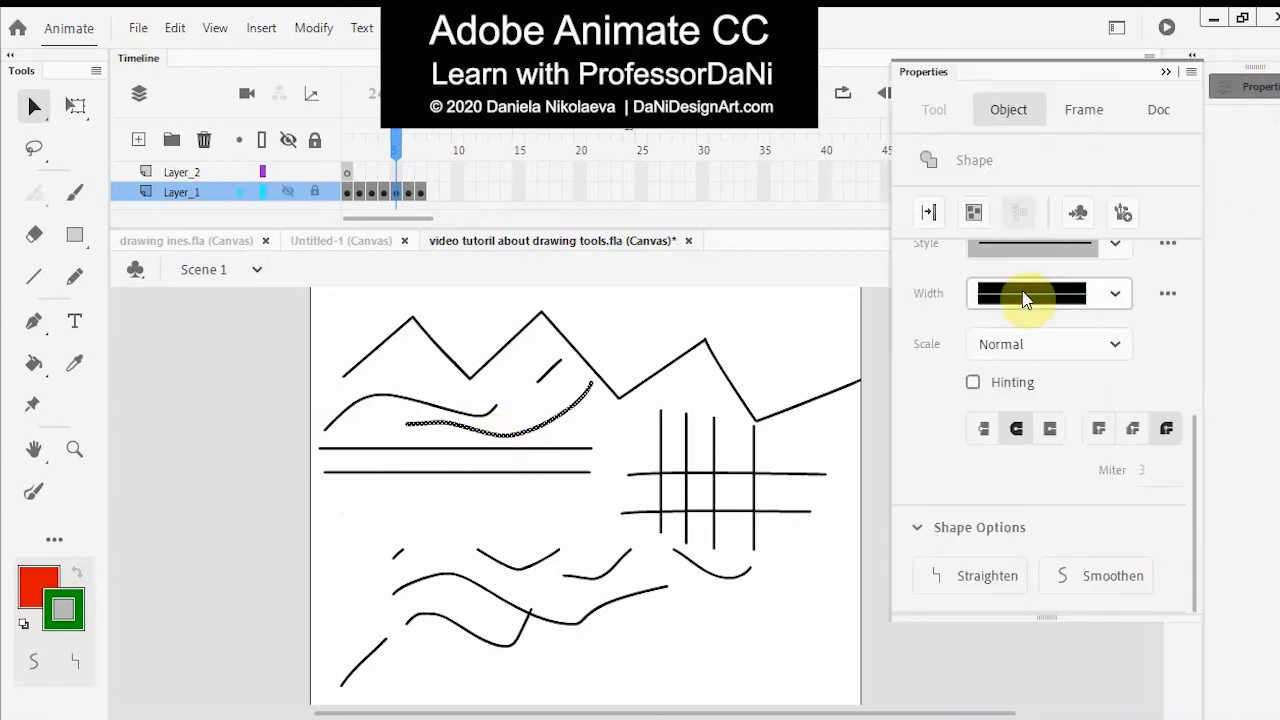
click(1019, 570)
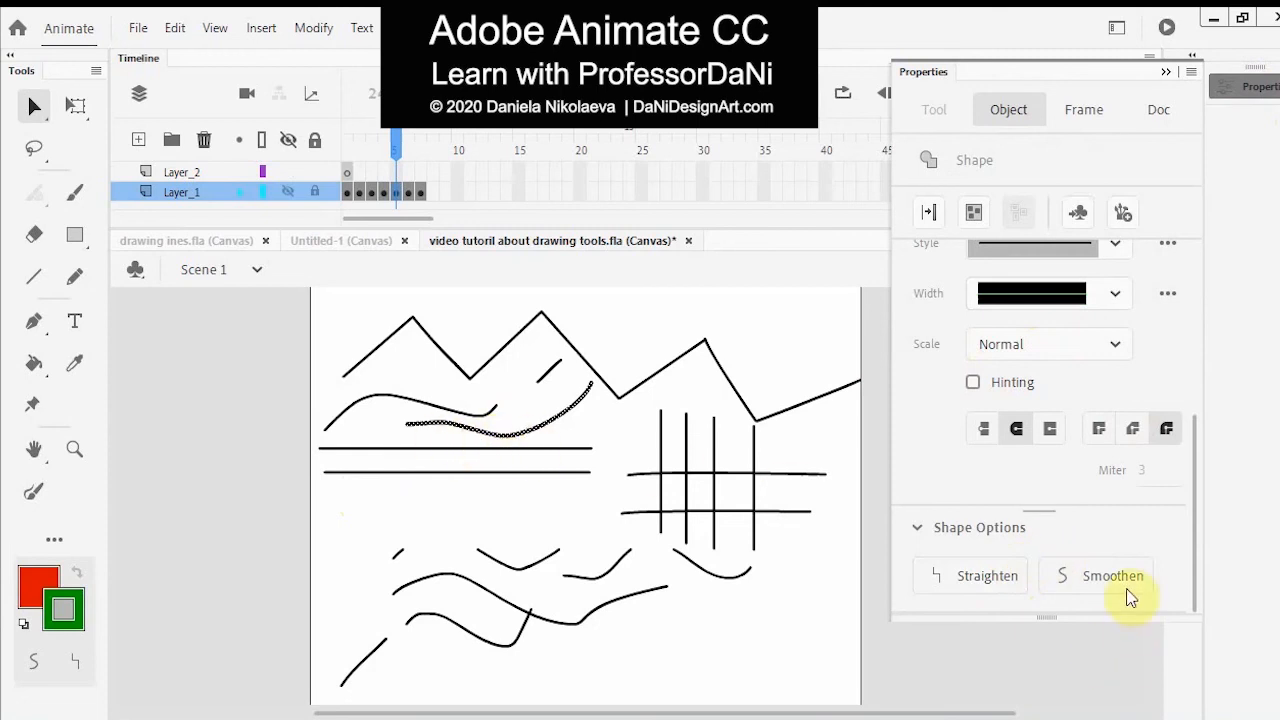
click(1090, 577)
click(1092, 578)
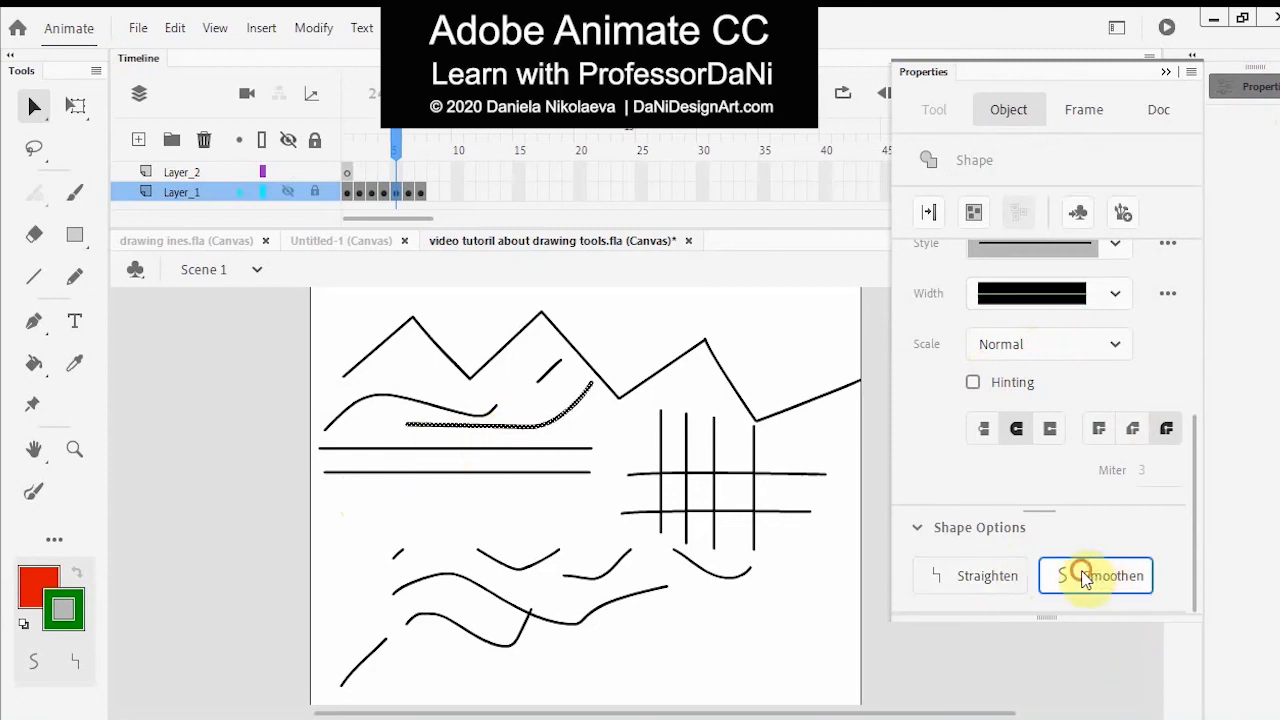
Select the upper wavy line beneath the mountains and return the playhead to frame 1
click(378, 403)
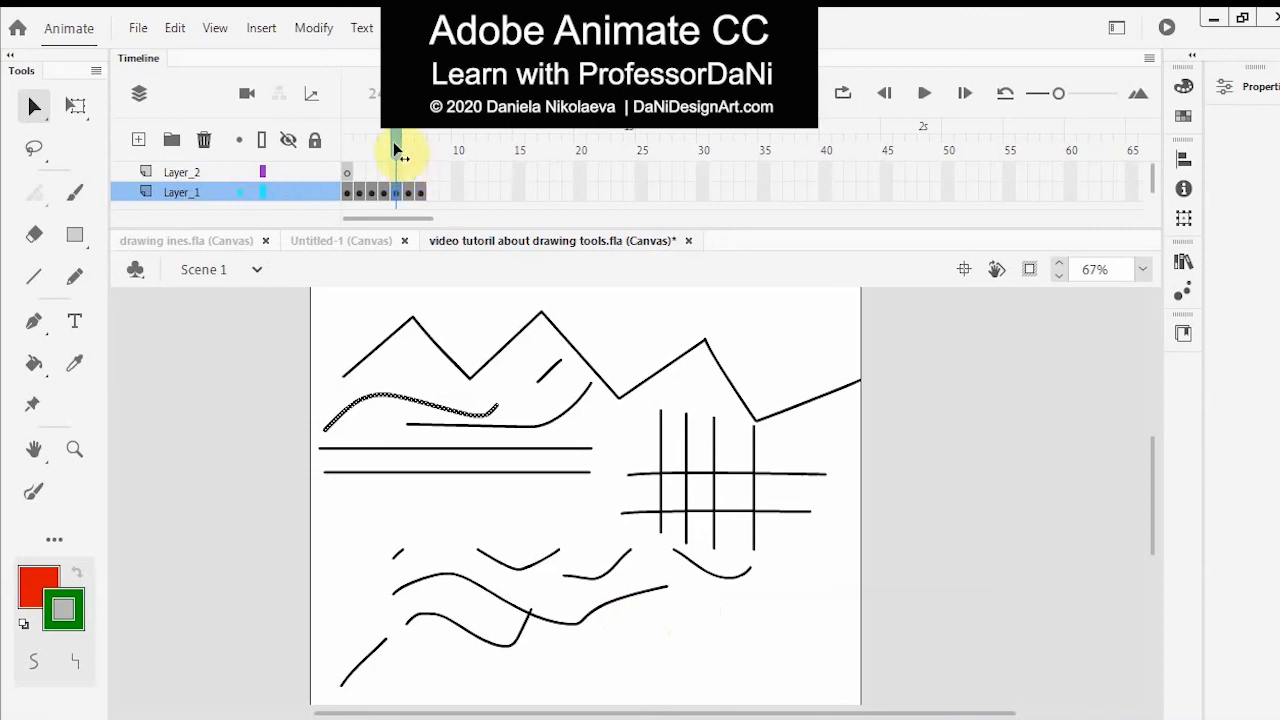
drag(397, 143, 318, 148)
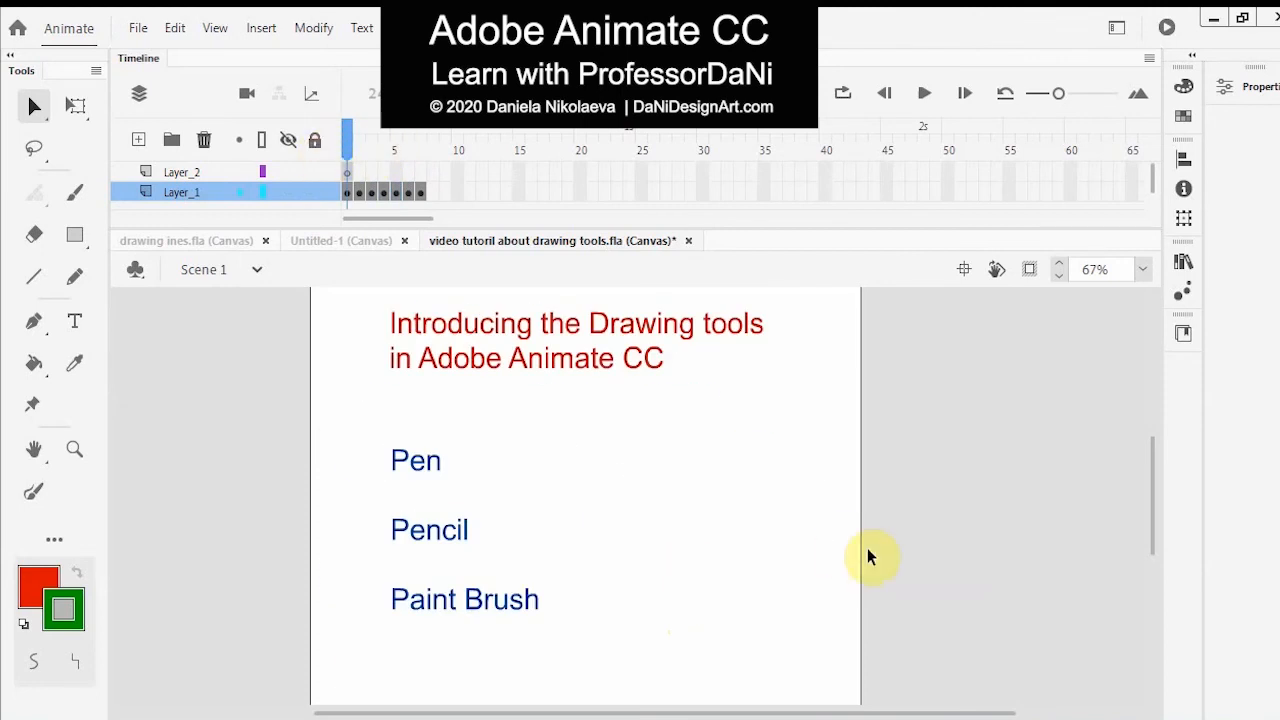